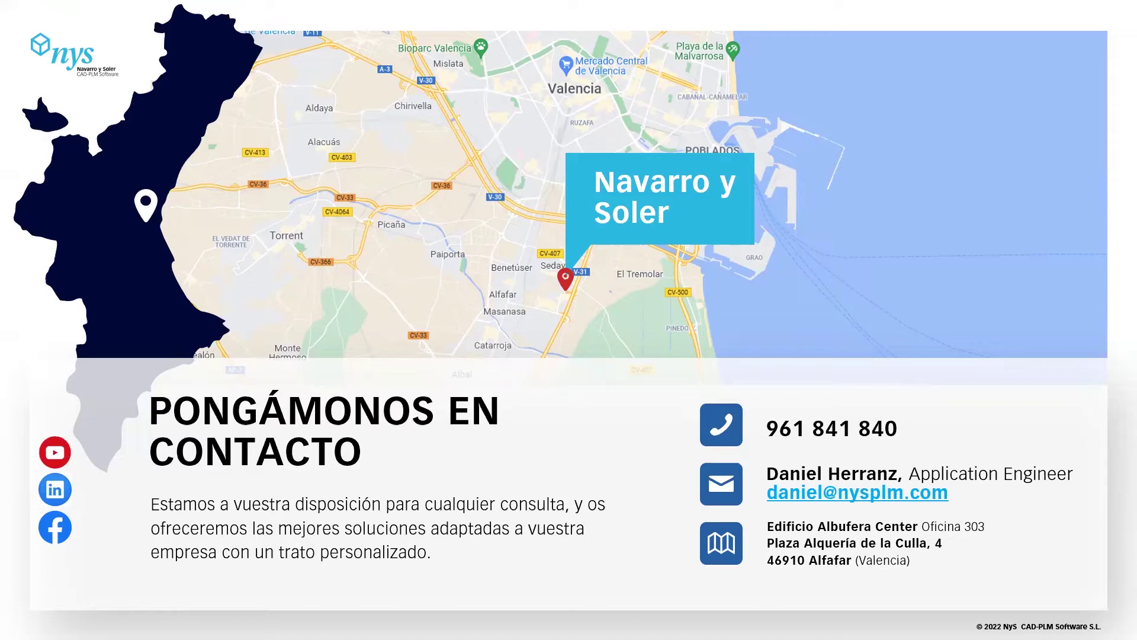
Leave the slideshow, switch to Ansys Fluent and display only the shell-solid_1_1_solid and solid_1_1 mesh surfaces.
key(Escape)
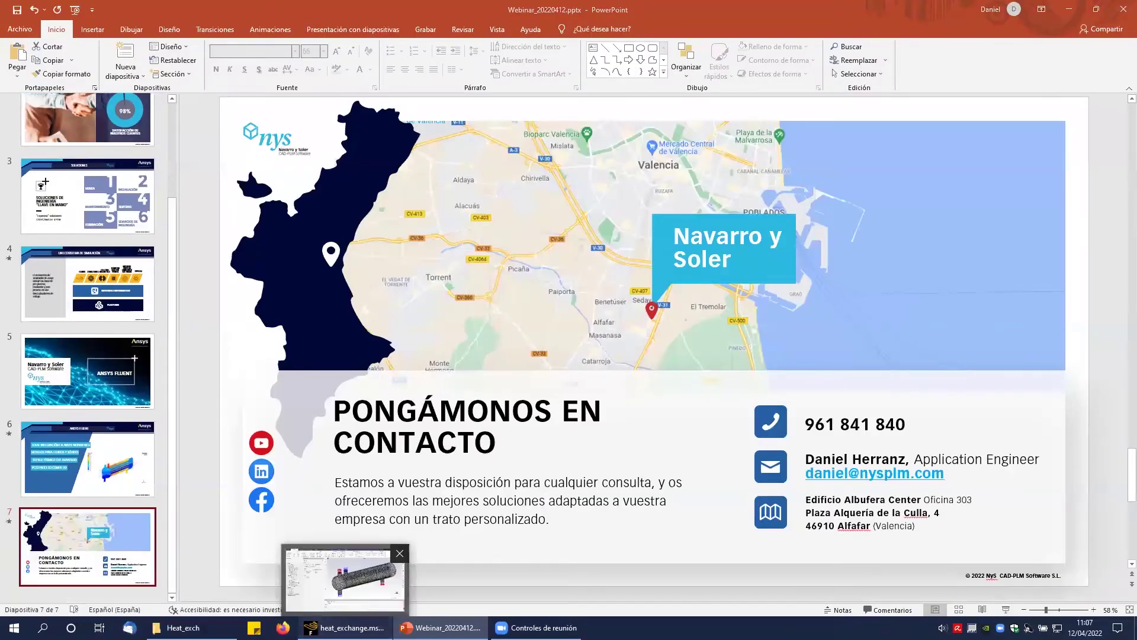
click(346, 628)
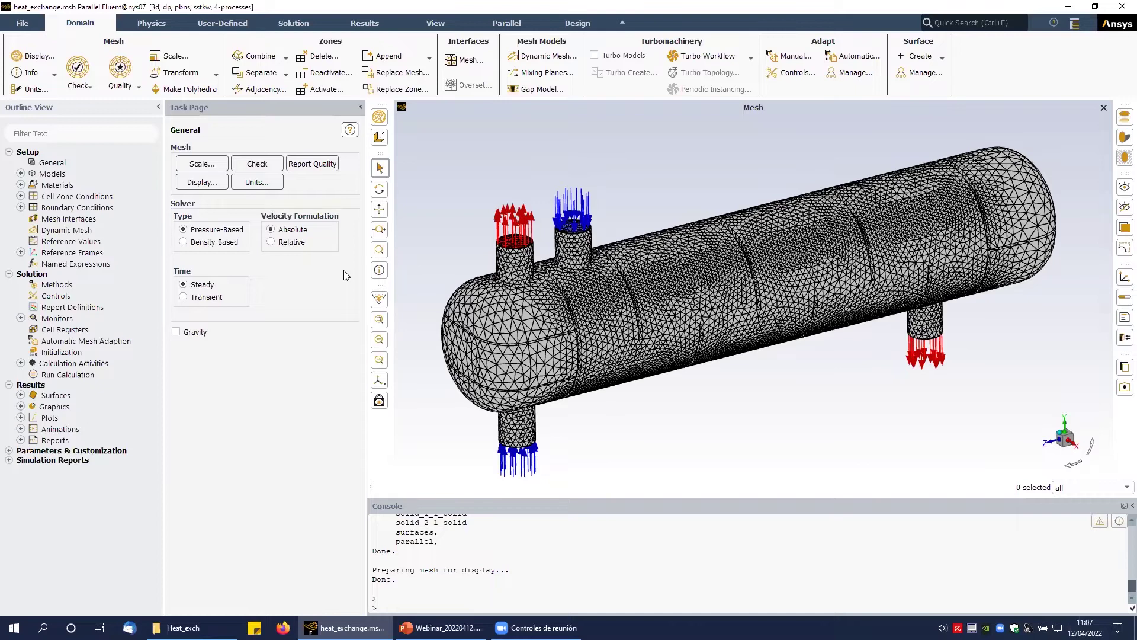
click(33, 56)
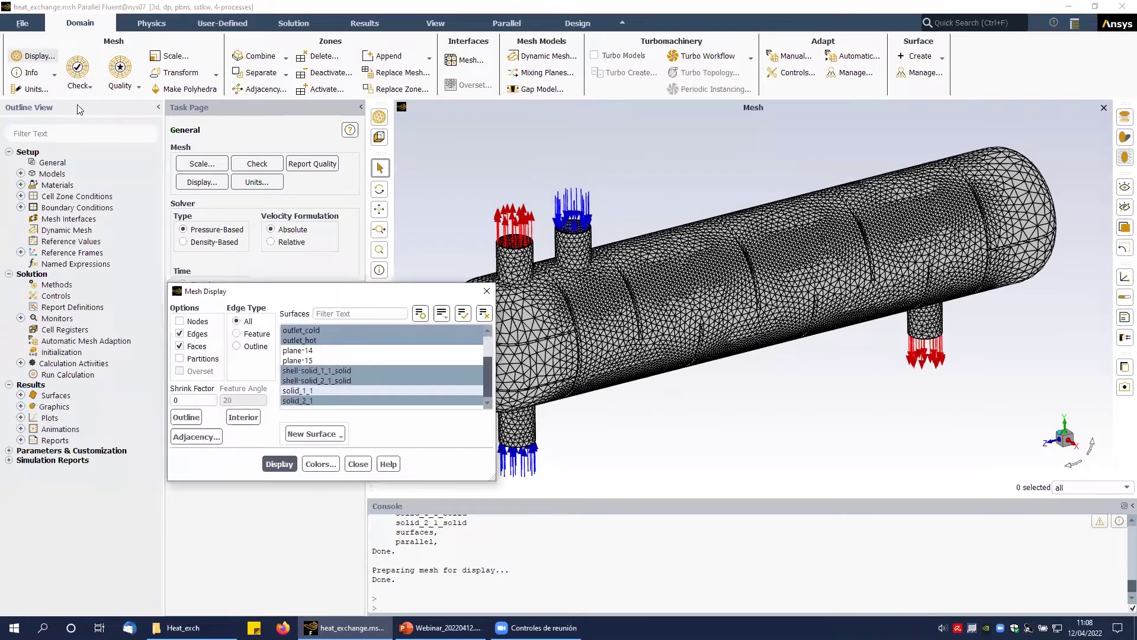
click(484, 314)
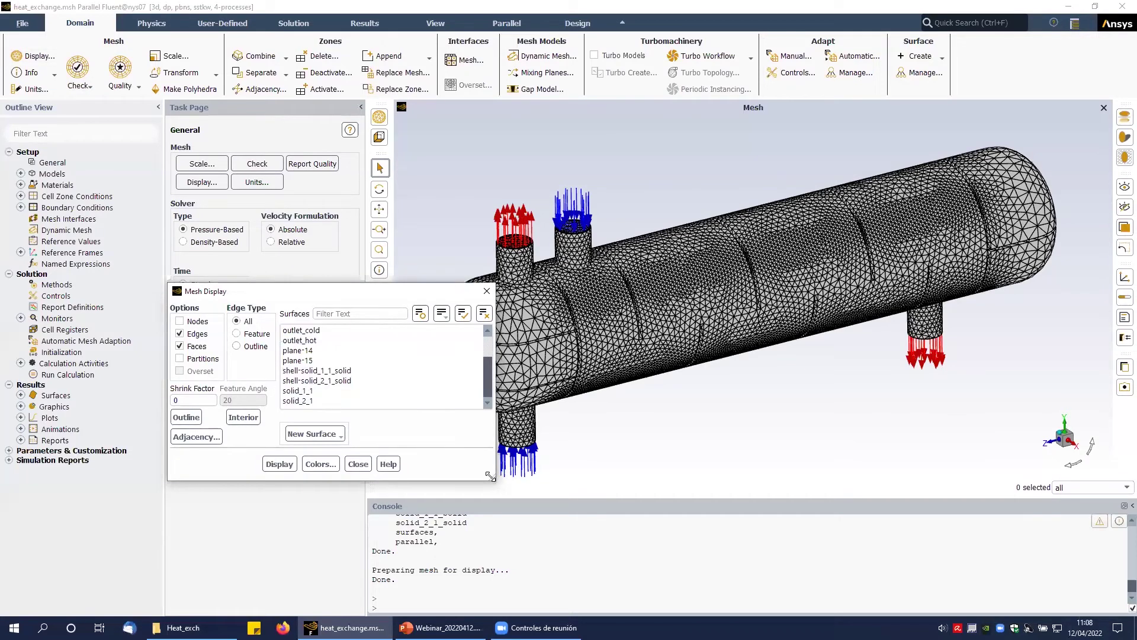
drag(491, 475, 556, 551)
click(298, 431)
click(317, 411)
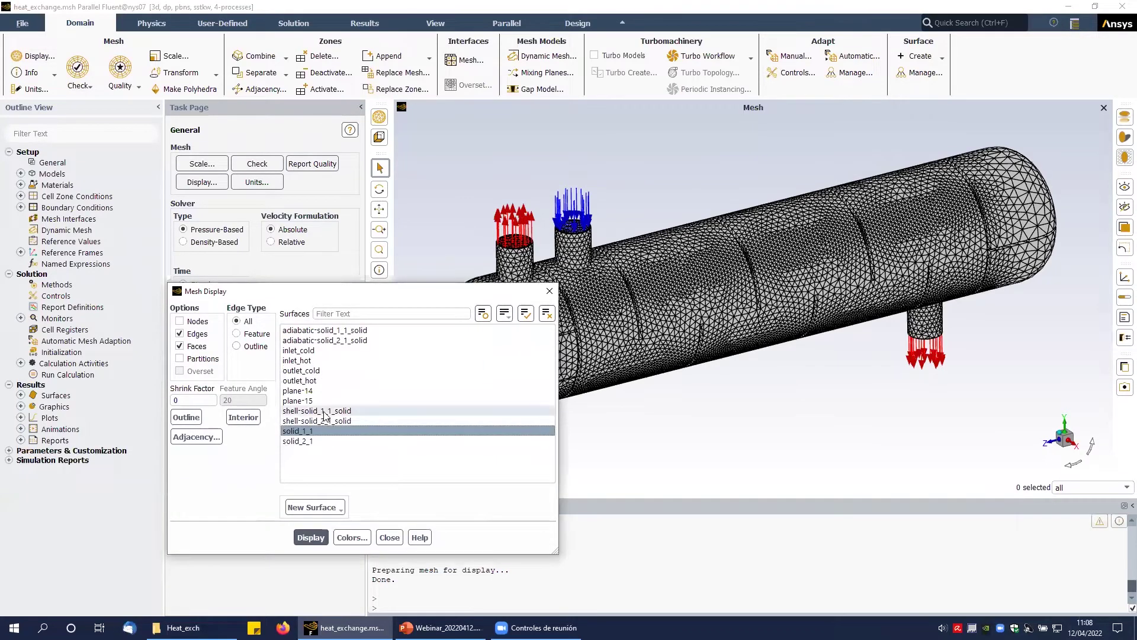
click(320, 330)
click(320, 537)
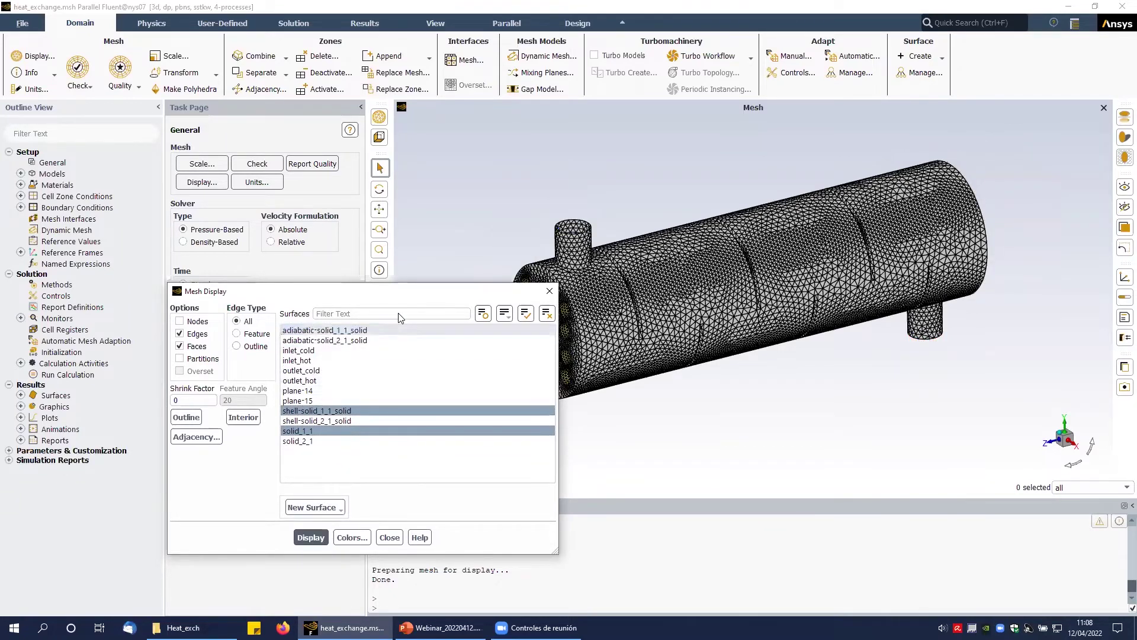
Add the adiabatic-solid_1_1_solid, inlet_hot and outlet_hot surfaces to the mesh display.
drag(400, 297, 316, 218)
click(247, 281)
click(247, 301)
click(227, 457)
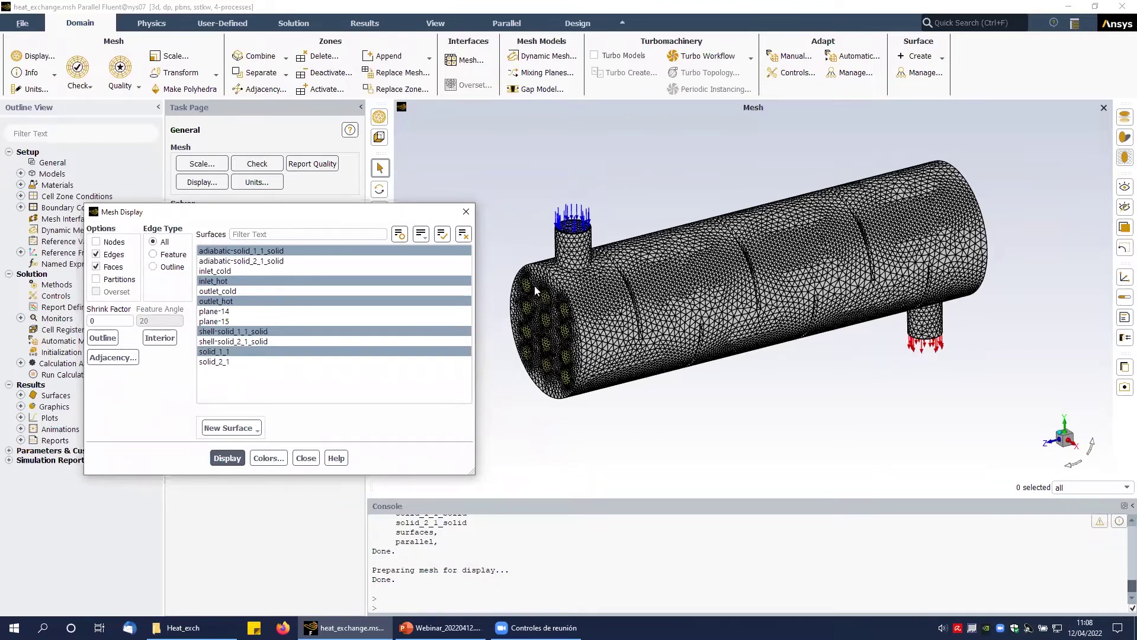
Display only the cold-side mesh surfaces: adiabatic-solid_2_1_solid, inlet_cold, outlet_cold, shell-solid_2_1_solid and solid_2_1.
click(465, 237)
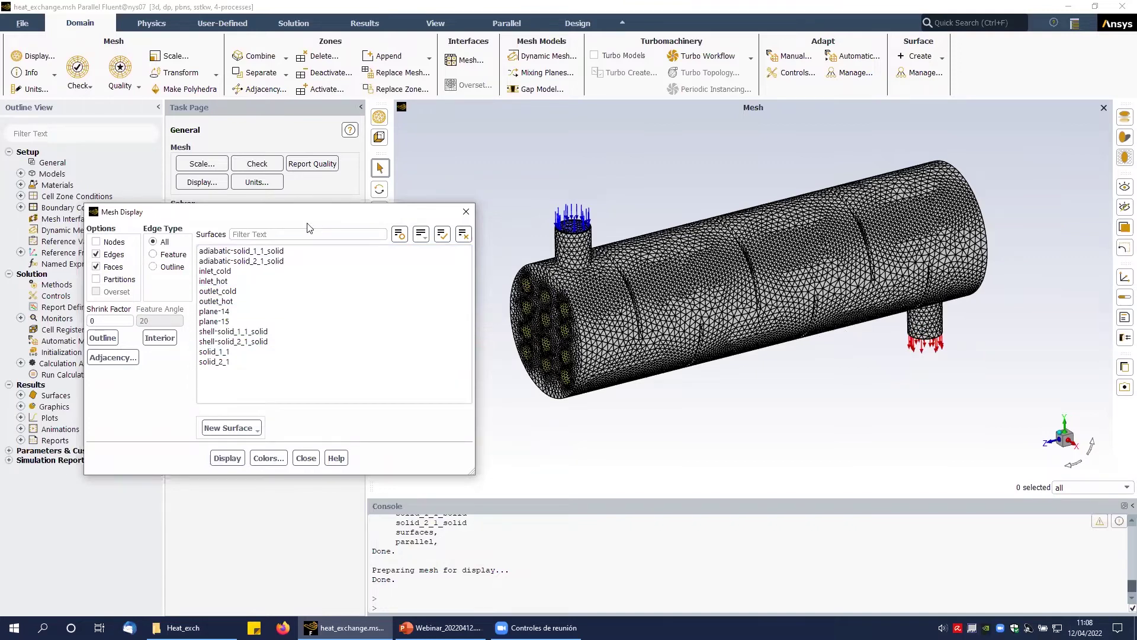
click(249, 261)
click(249, 271)
click(246, 291)
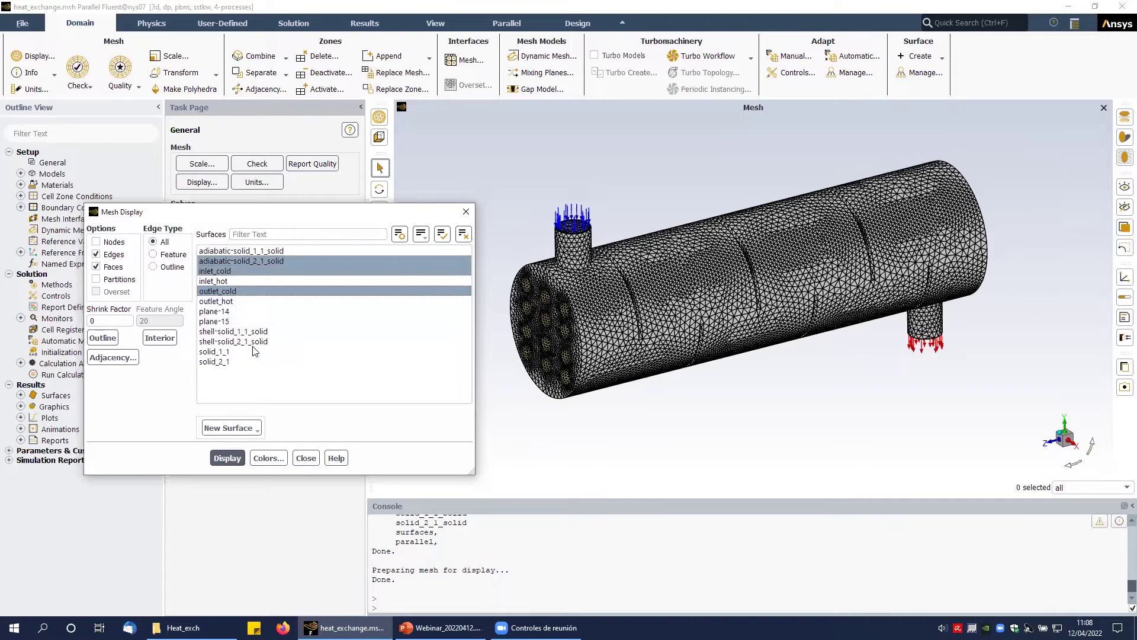
click(239, 362)
click(230, 458)
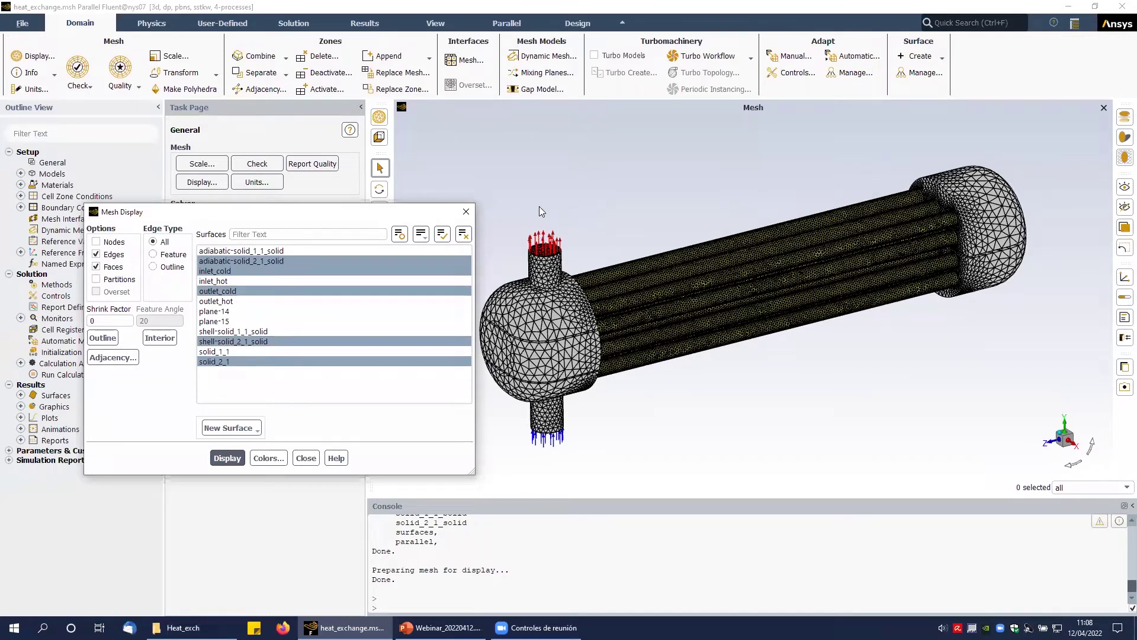
Display the hot-side surfaces together with the cold-side ones, leaving out plane-14 and plane-15, and close the mesh display settings.
click(260, 261)
drag(260, 261, 258, 251)
click(234, 282)
click(235, 301)
click(237, 331)
click(237, 351)
click(228, 458)
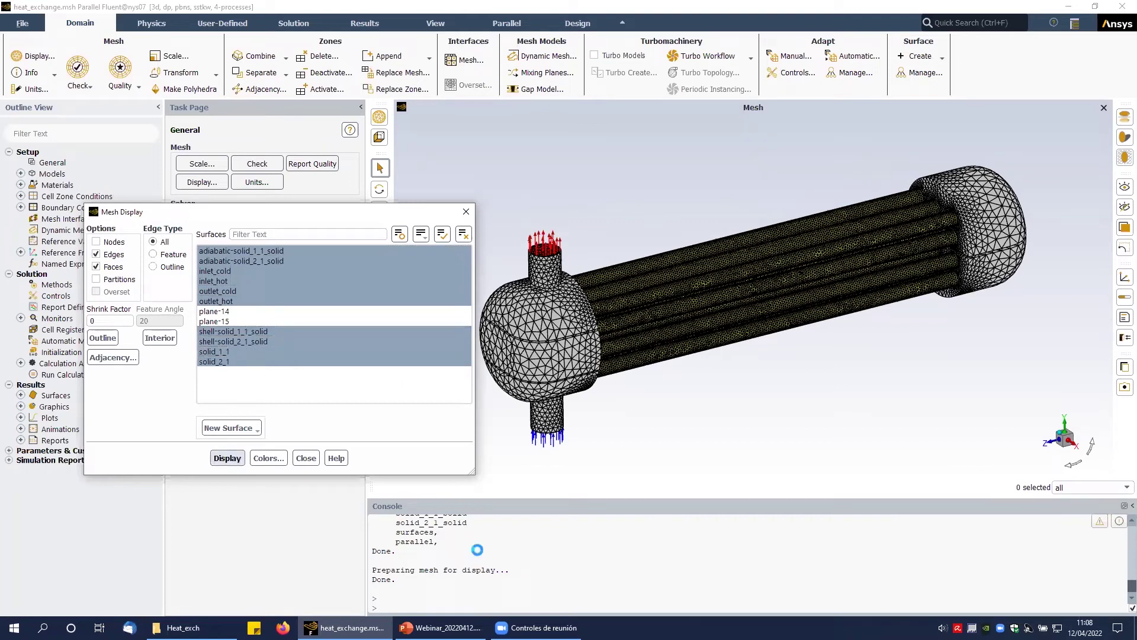
click(305, 459)
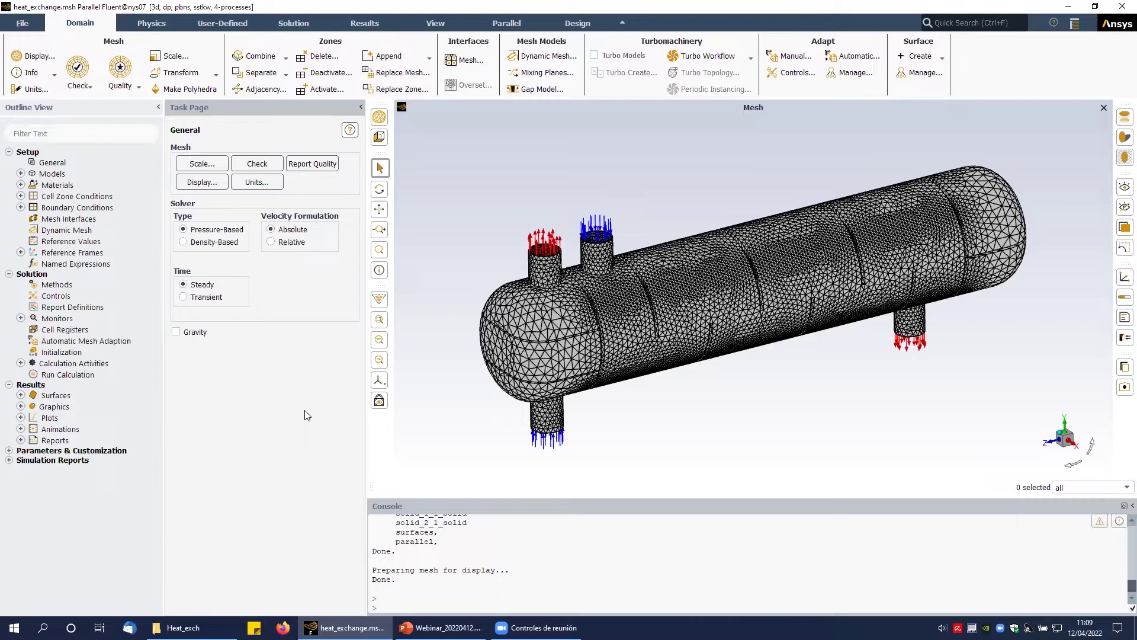
Enable gravity with a Y acceleration of -9.81 m/s².
click(176, 332)
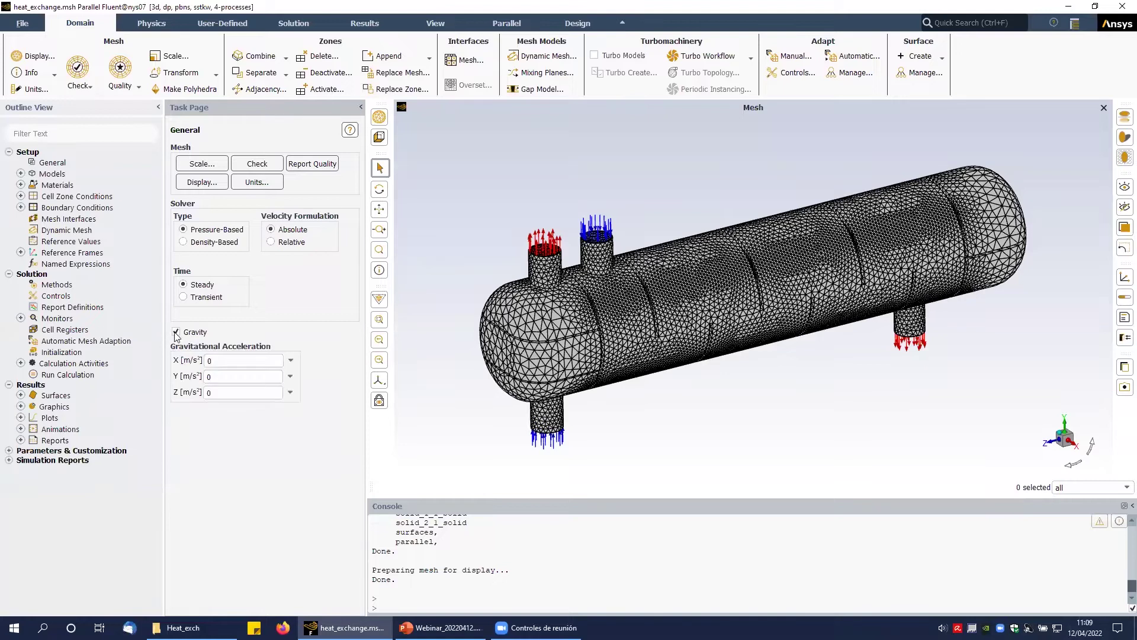
double_click(207, 376)
text(-9)
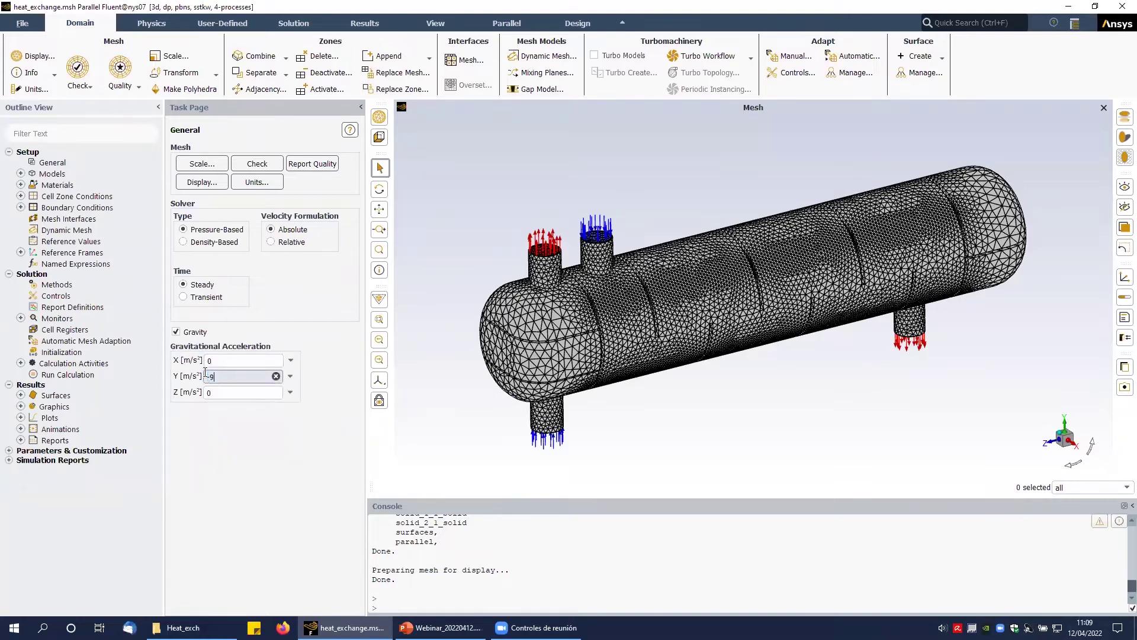
text(.81)
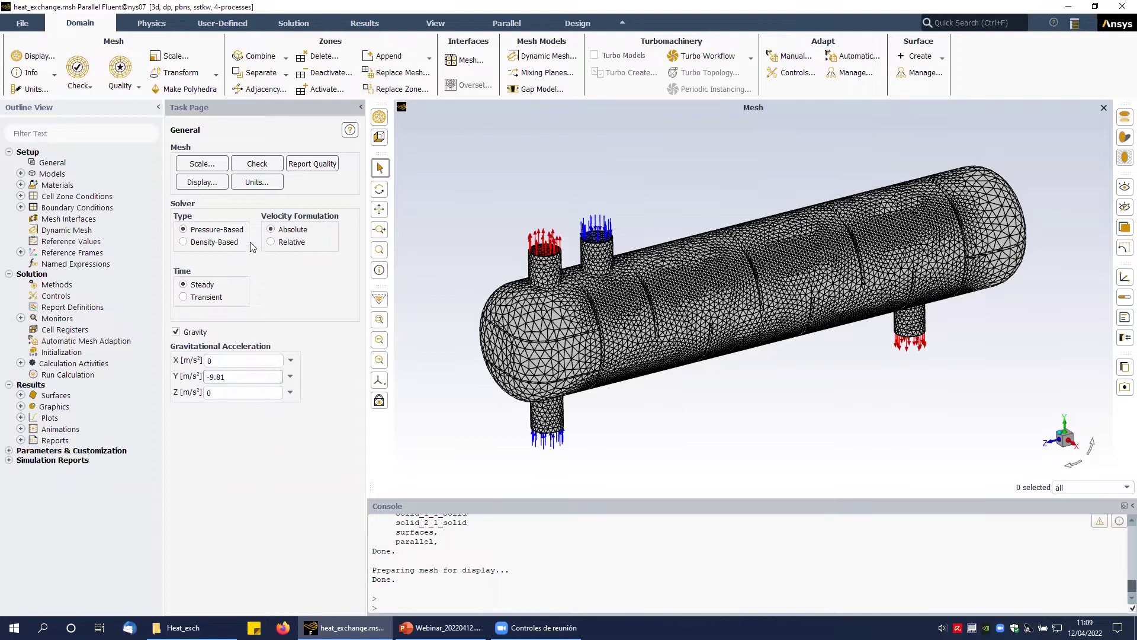
Set the unit for the length quantity to mm.
click(260, 183)
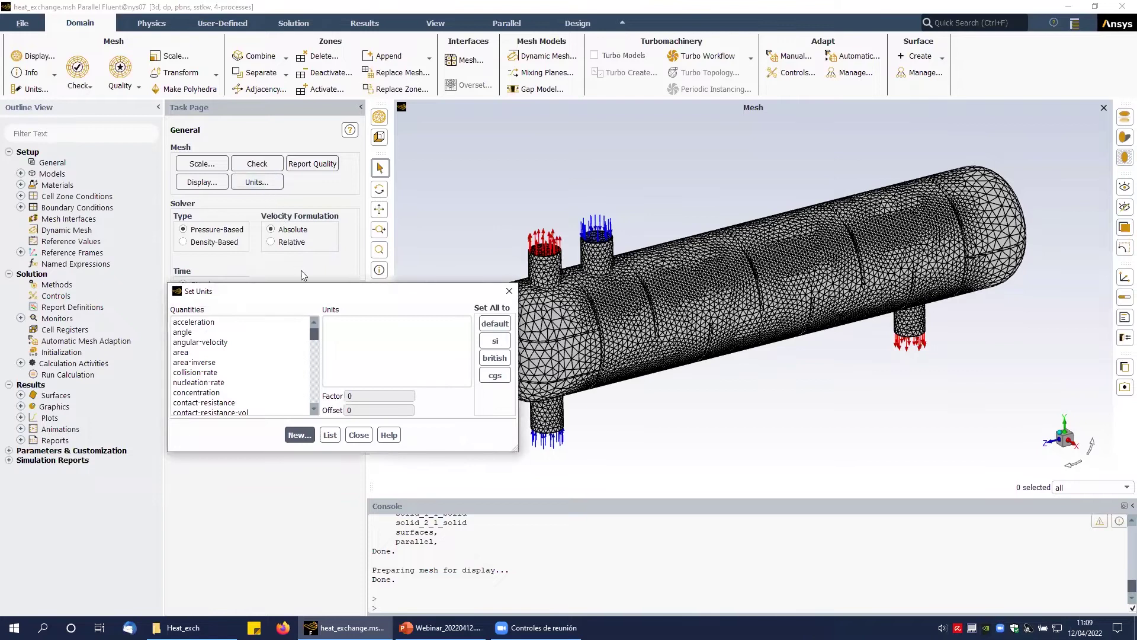
scroll(279, 358, down, 10)
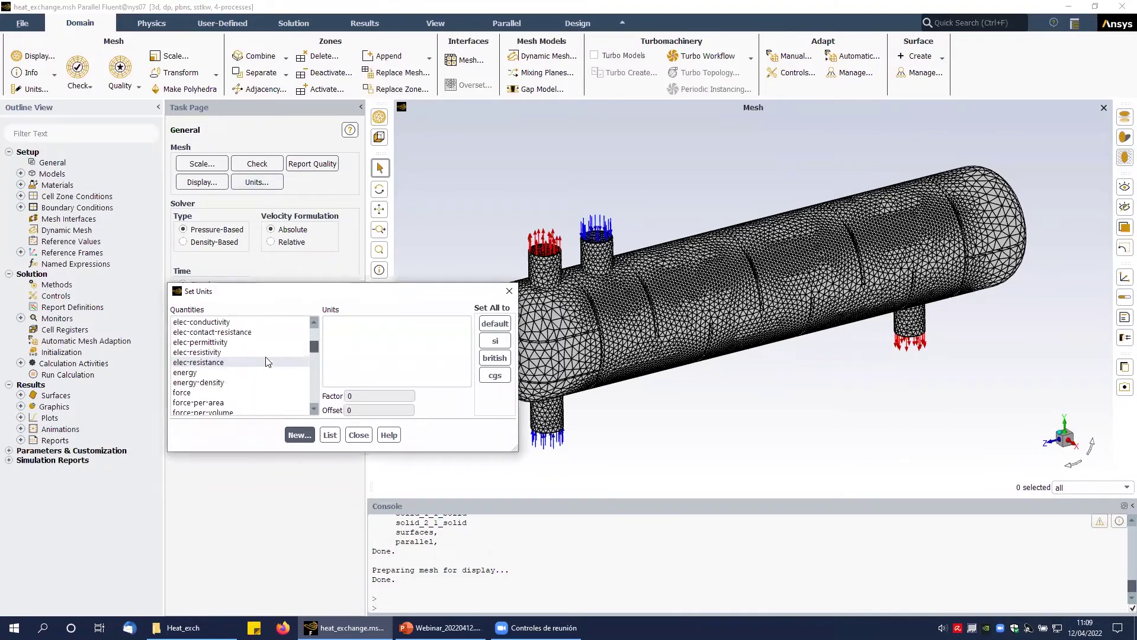
scroll(237, 359, down, 3)
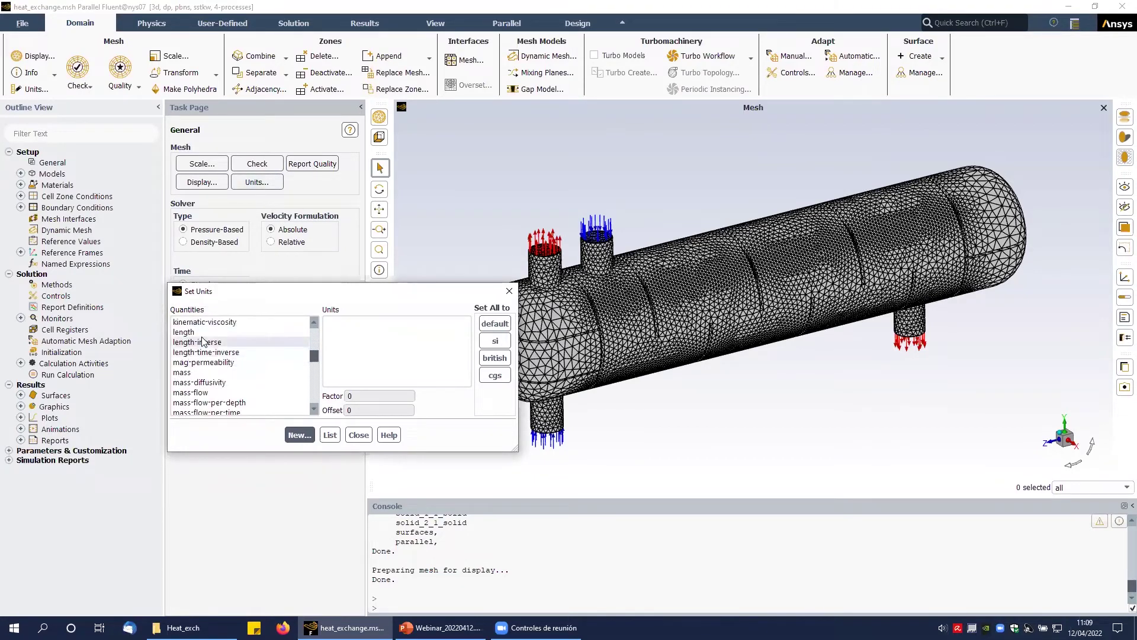
click(202, 342)
click(192, 332)
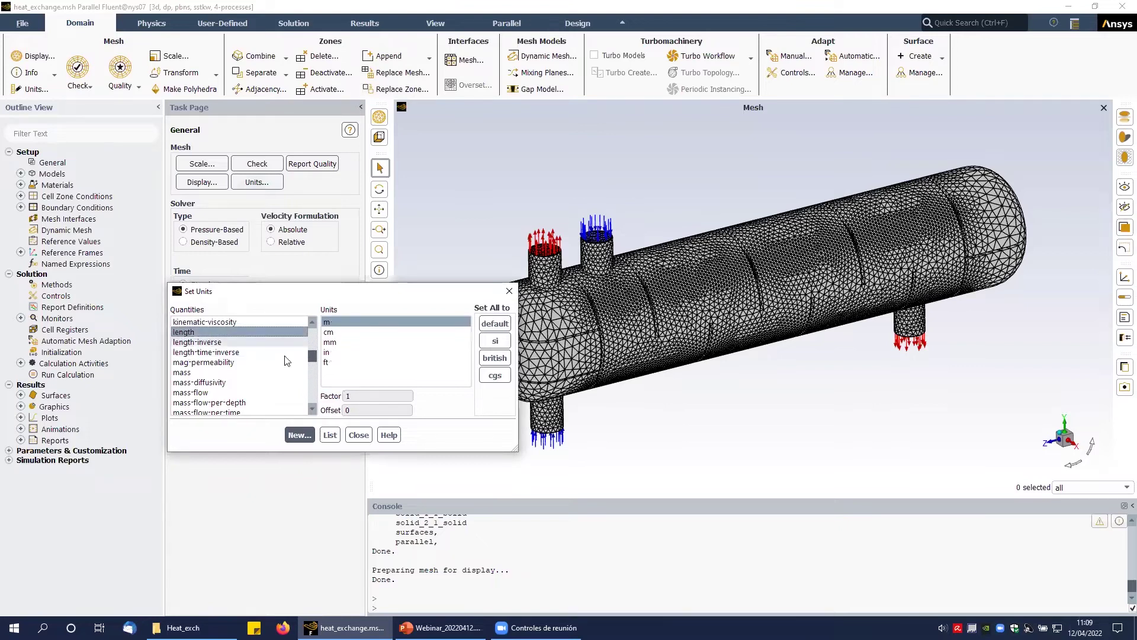
click(332, 343)
Set the unit for the temperature quantity to C and close the unit settings.
drag(313, 356, 312, 378)
scroll(215, 360, down, 6)
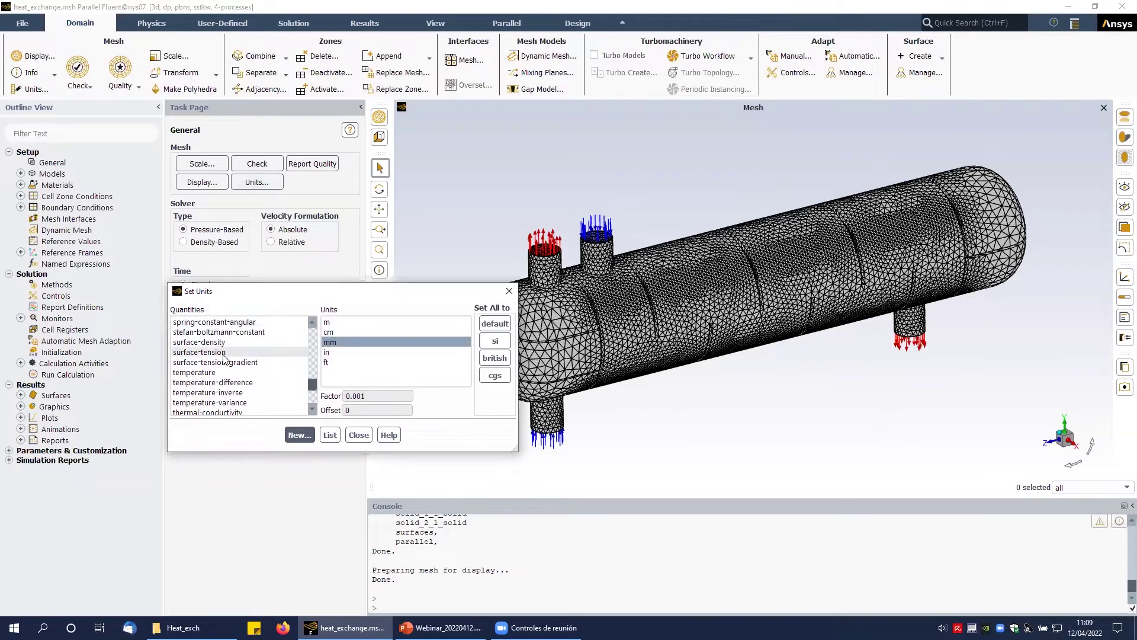
click(194, 341)
click(331, 332)
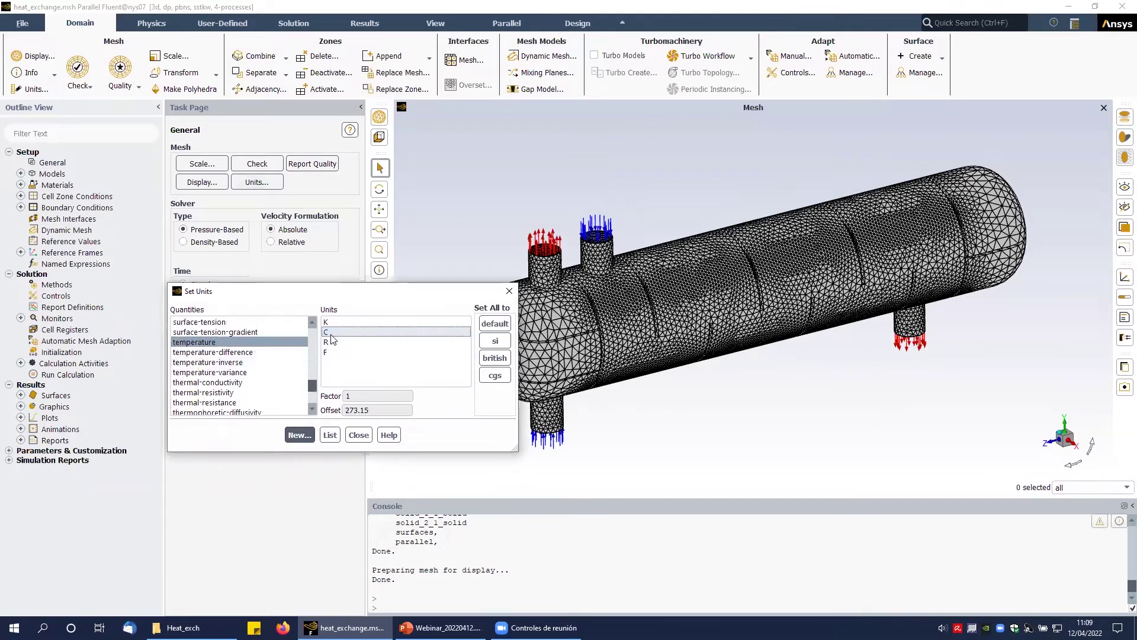
click(358, 435)
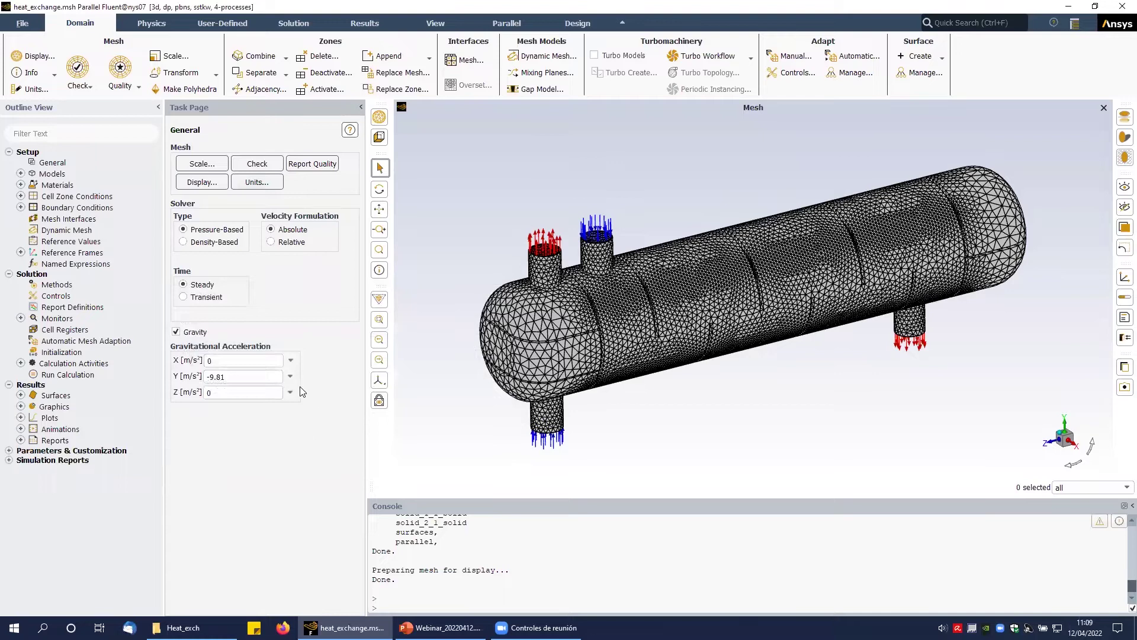
Enable the energy equation in the physics models.
double_click(71, 173)
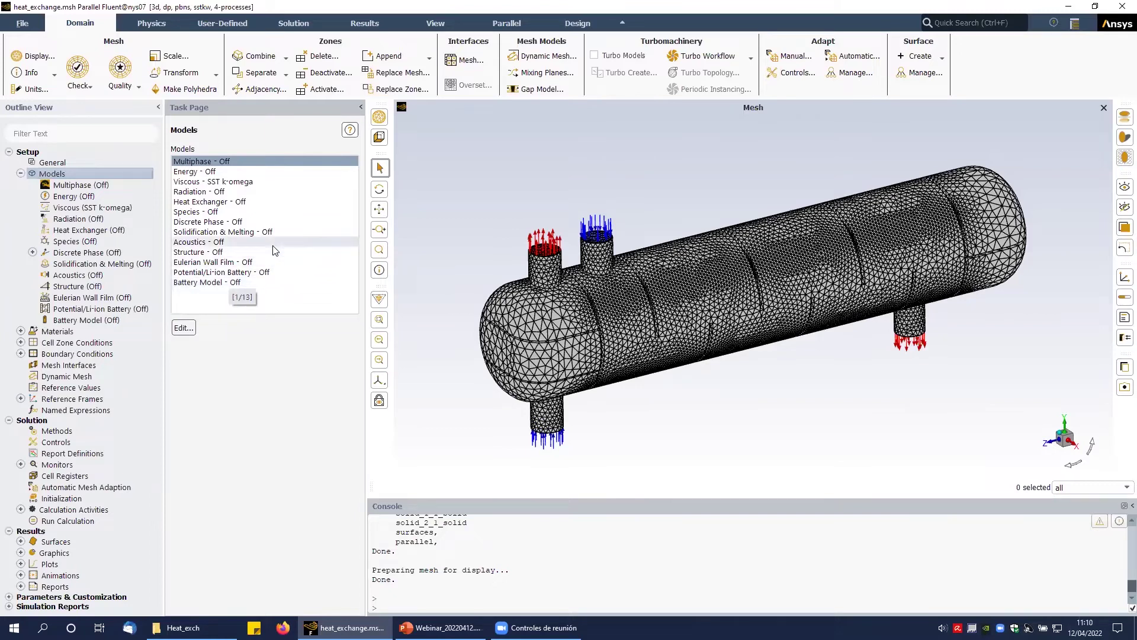
click(209, 172)
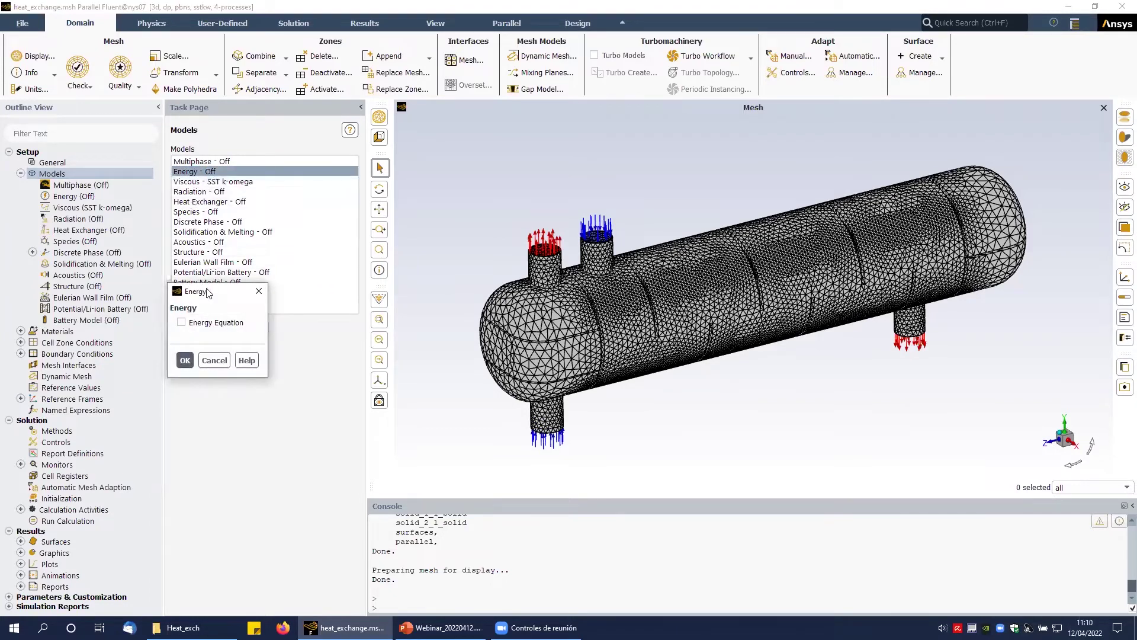
click(183, 323)
click(187, 362)
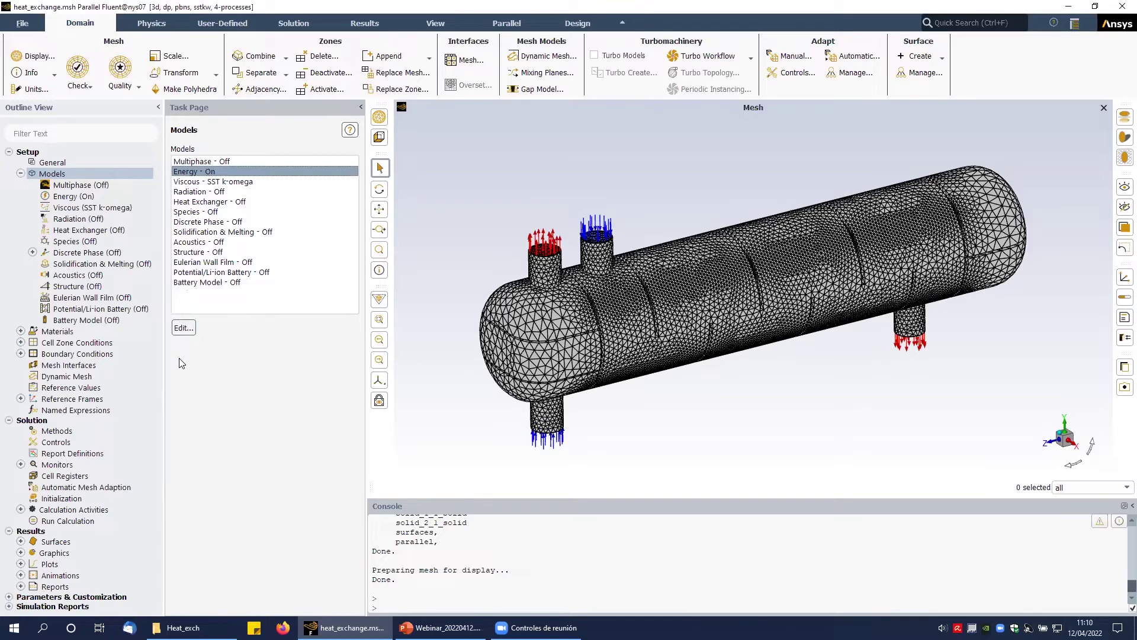
Set the viscous model to Realizable k-epsilon with Scalable Wall Functions.
click(193, 182)
double_click(194, 182)
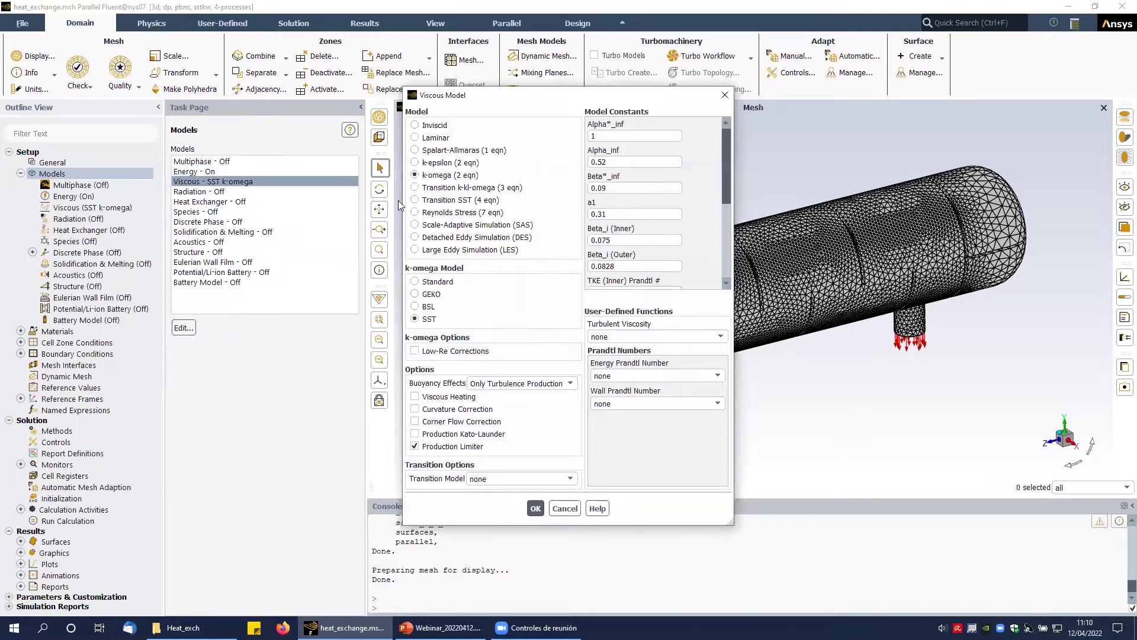
click(422, 163)
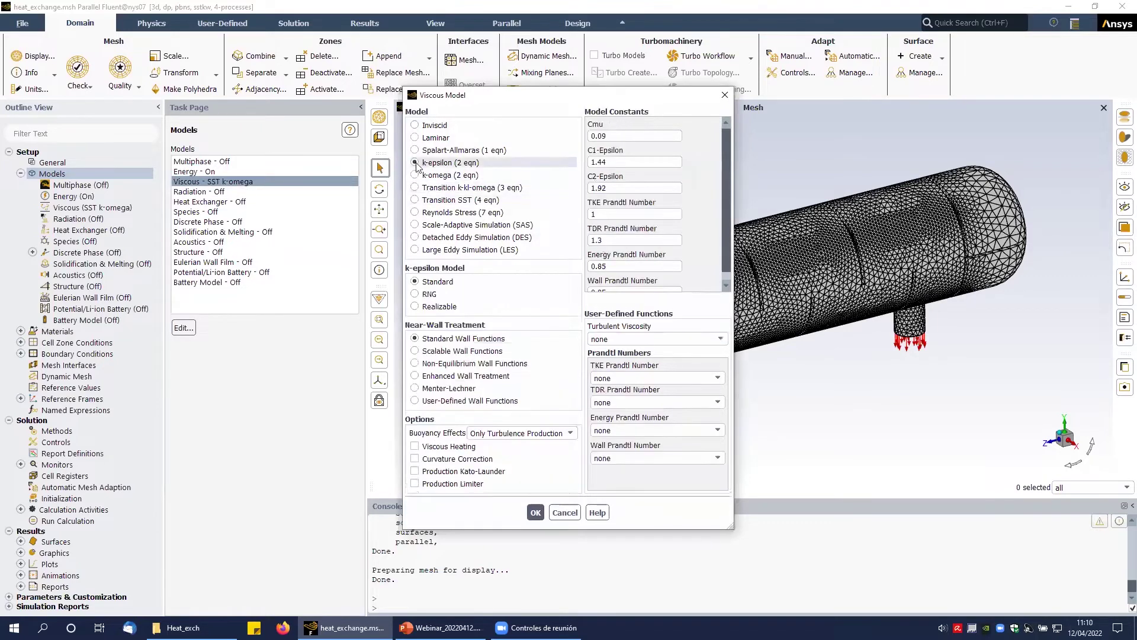
click(422, 307)
click(430, 353)
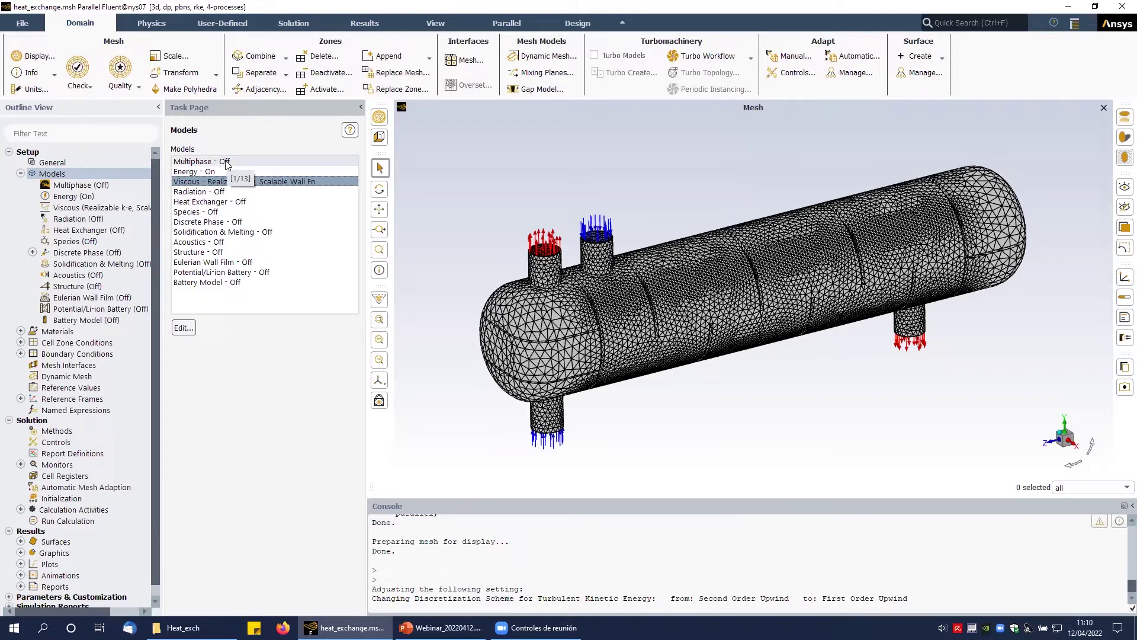
Open the Fluent database of fluid materials from the material editor and enlarge its window.
click(21, 173)
double_click(58, 185)
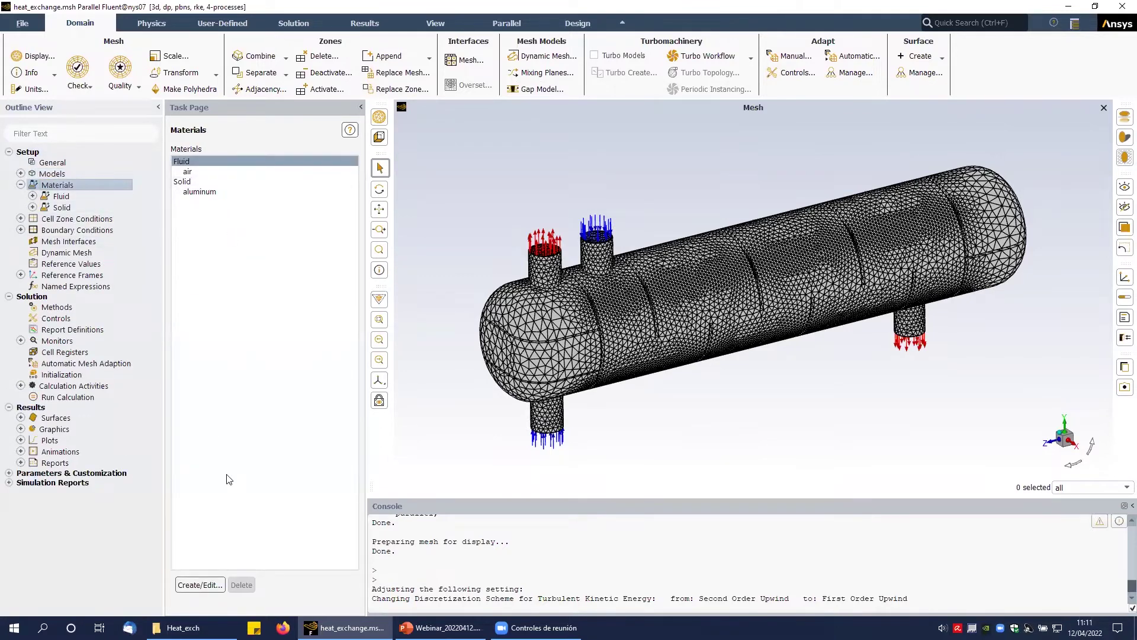
click(205, 582)
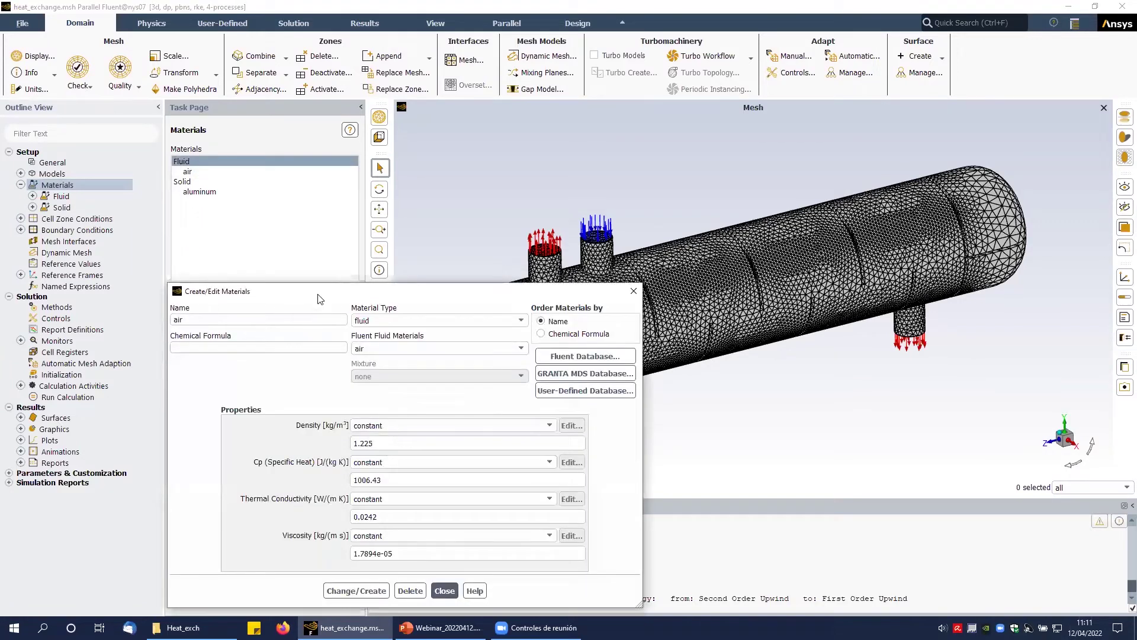
drag(317, 295, 277, 133)
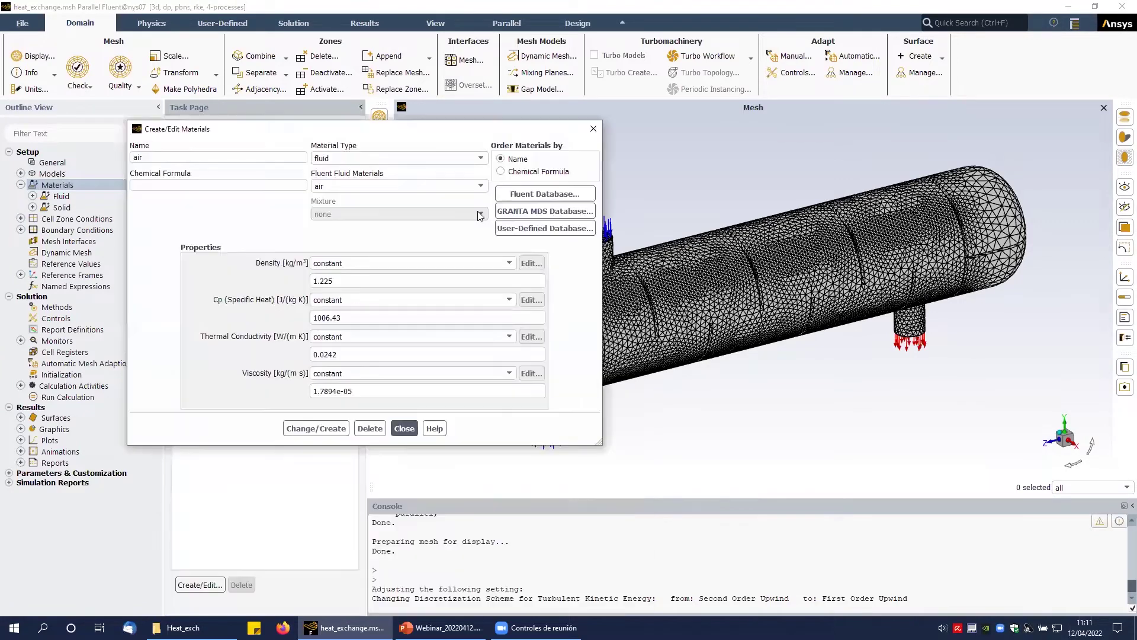
click(517, 195)
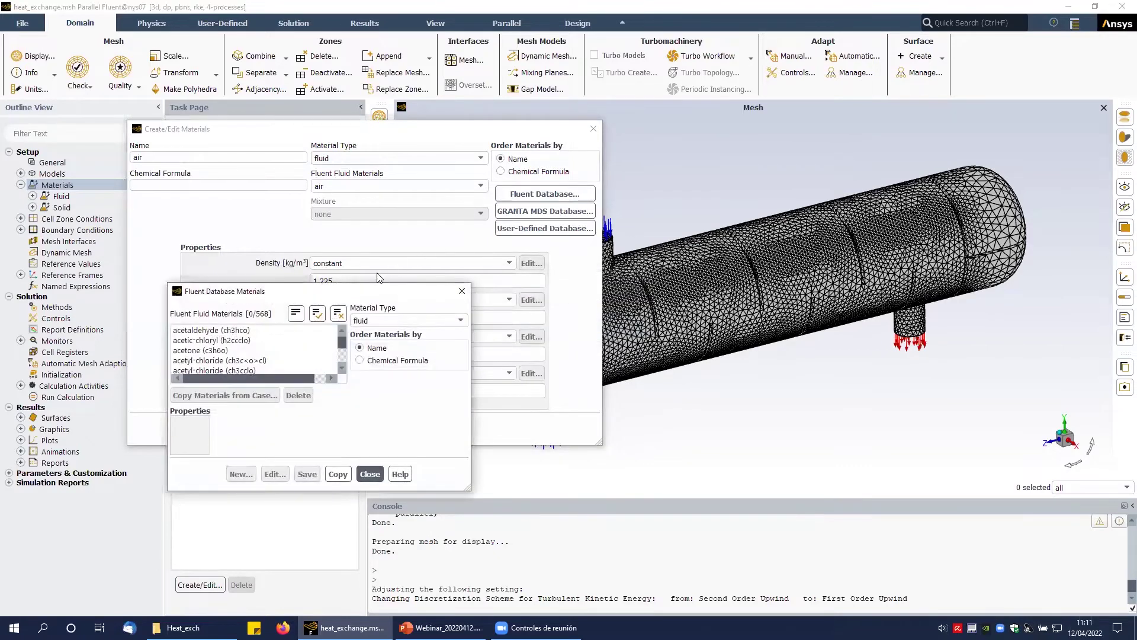
drag(371, 293, 384, 118)
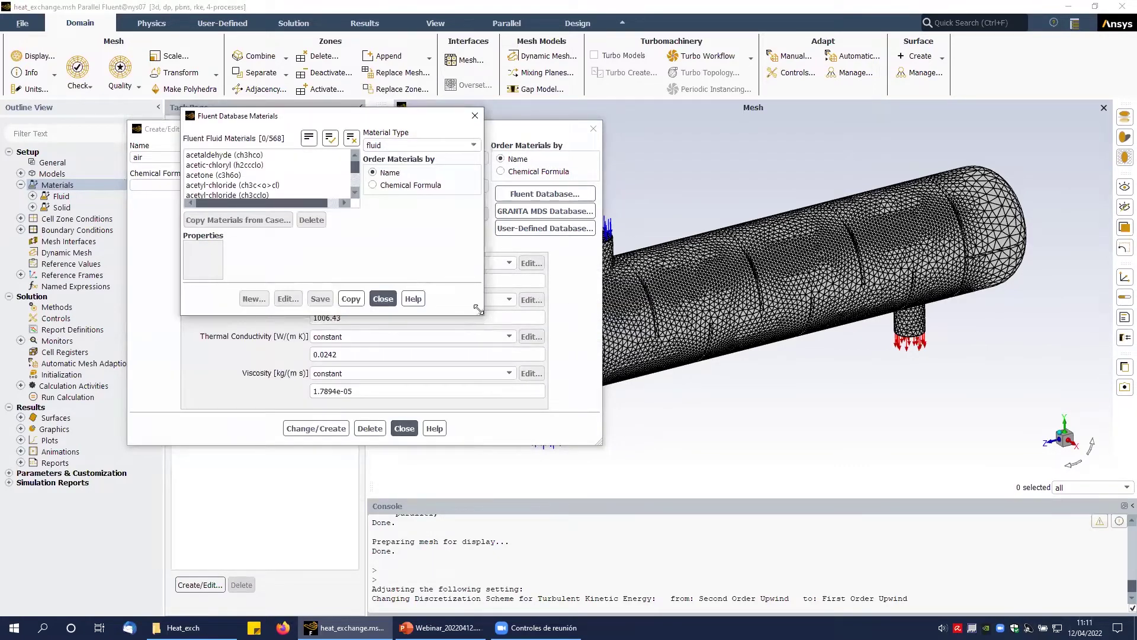
drag(478, 308, 661, 508)
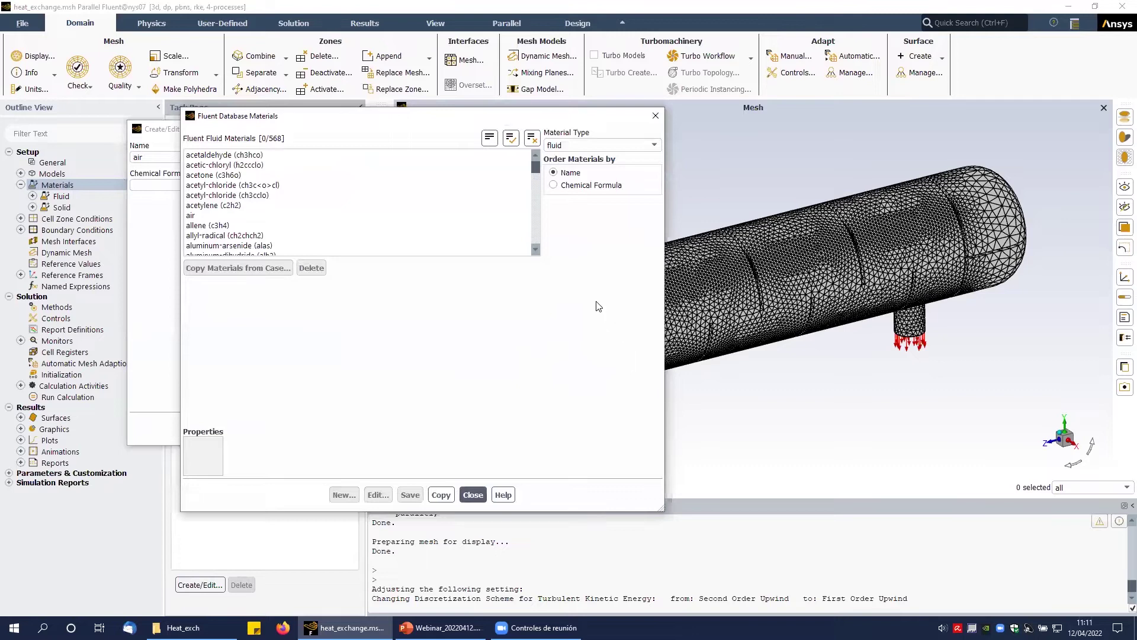
Copy the fluids water-liquid (h2o<l>) and ammonia-vapor (nh3) from the Fluent database into the case.
scroll(462, 180, down, 3)
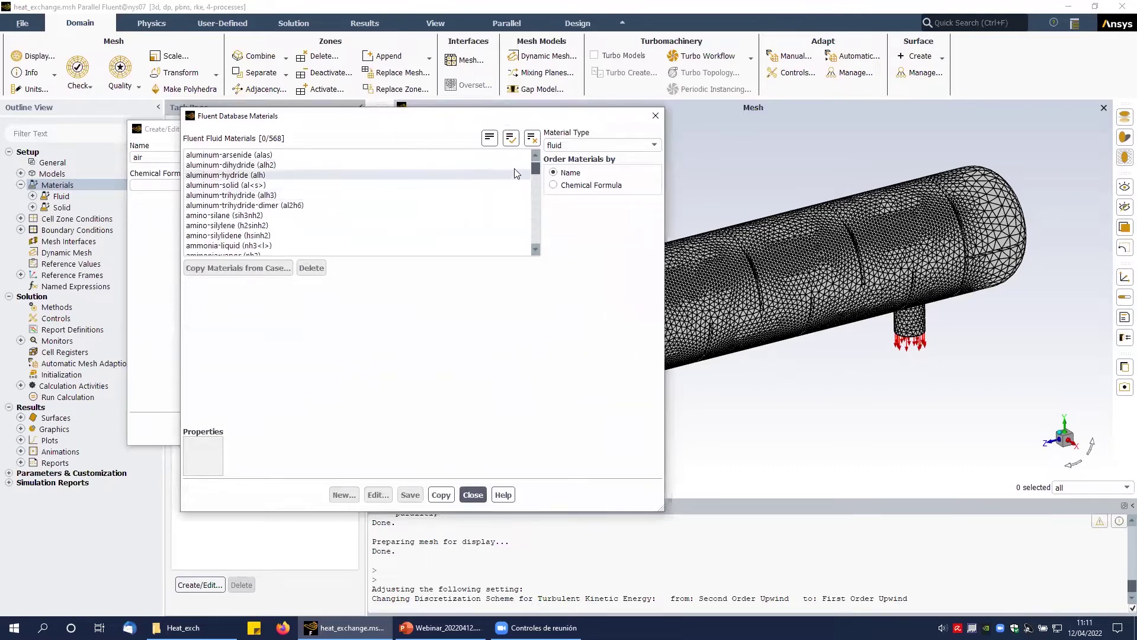
drag(535, 169, 542, 241)
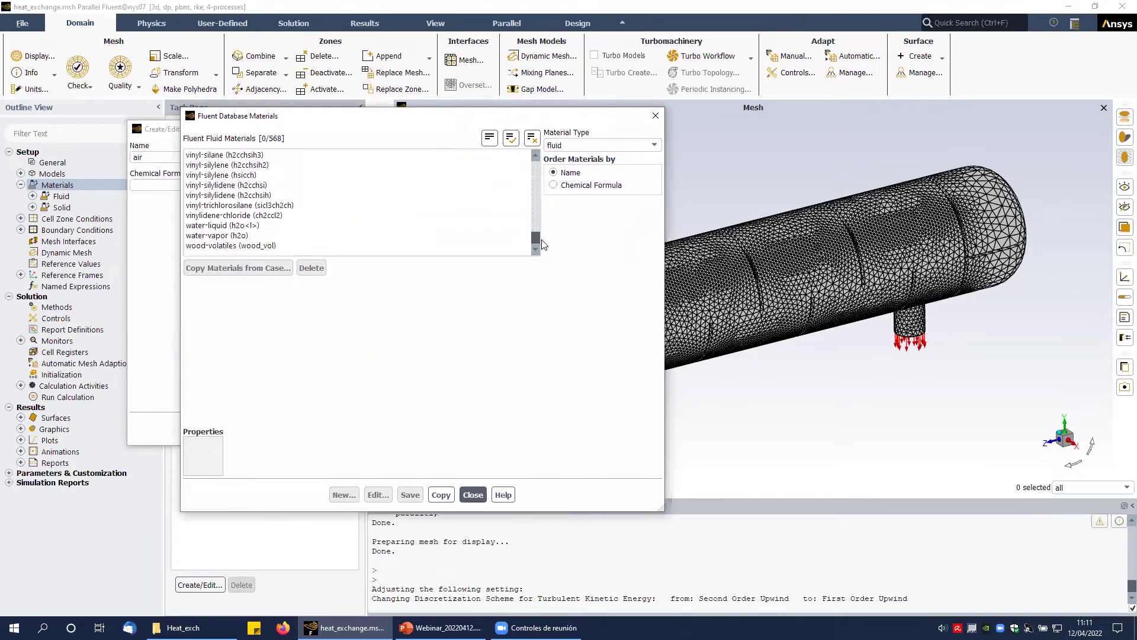
click(477, 225)
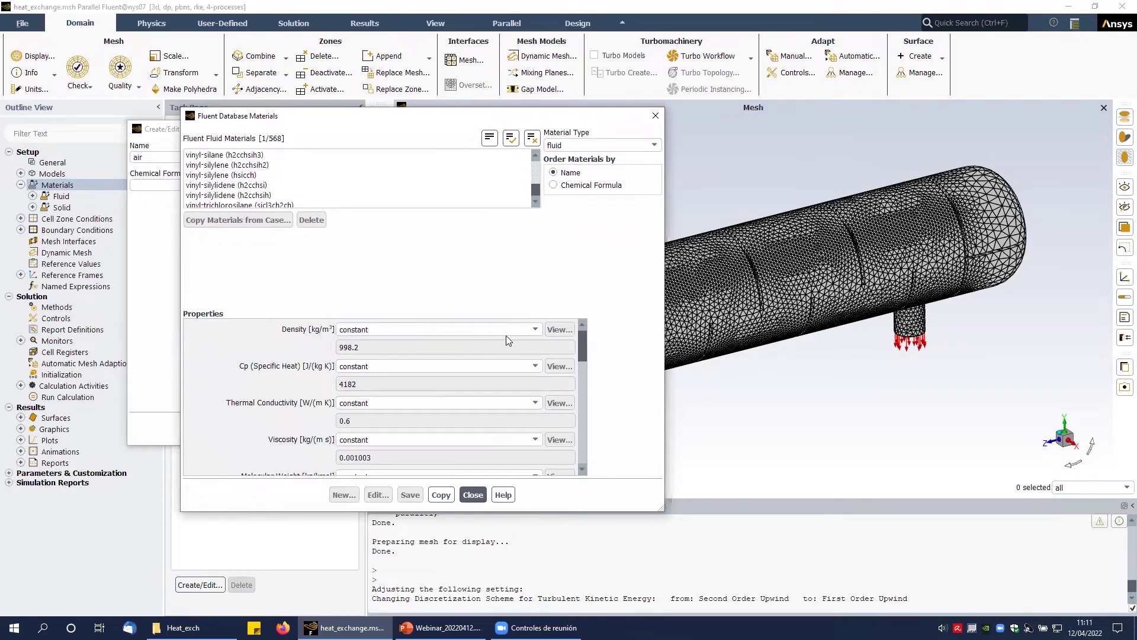
drag(535, 191, 299, 181)
scroll(300, 181, down, 10)
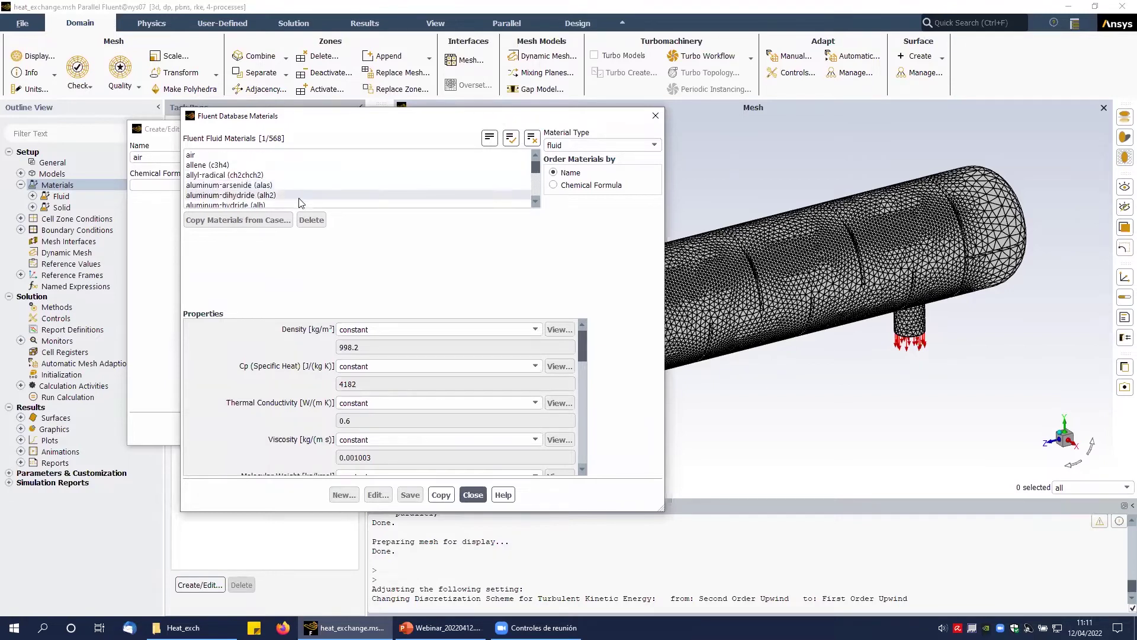
scroll(286, 188, down, 1)
click(255, 195)
click(443, 496)
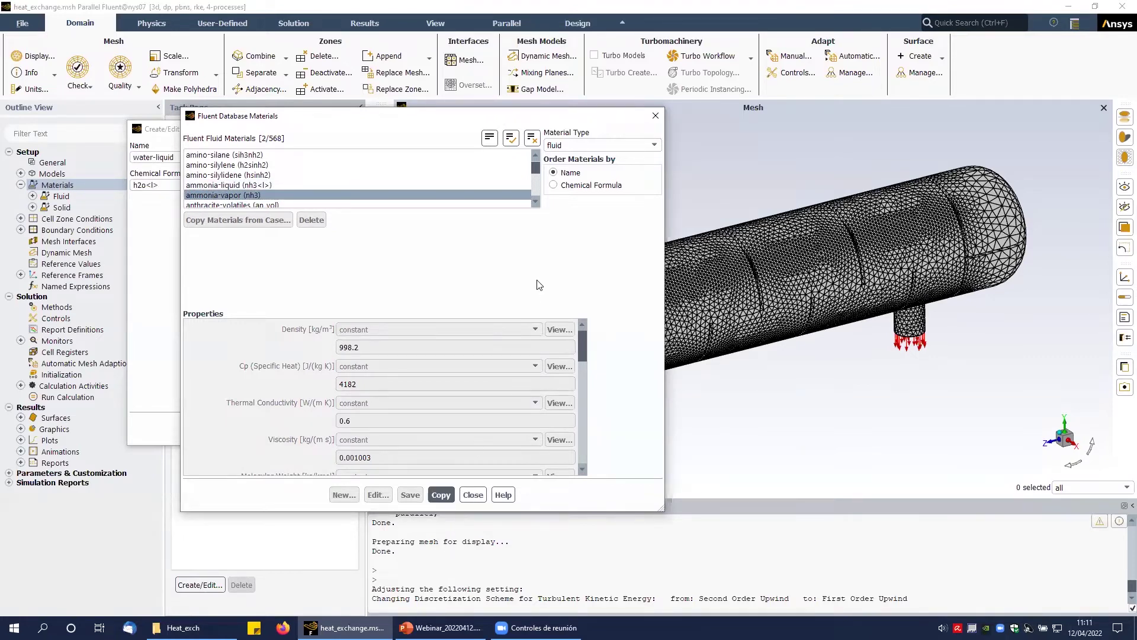
Copy the solid material copper (cu) from the Fluent database into the case and close the material windows.
click(572, 146)
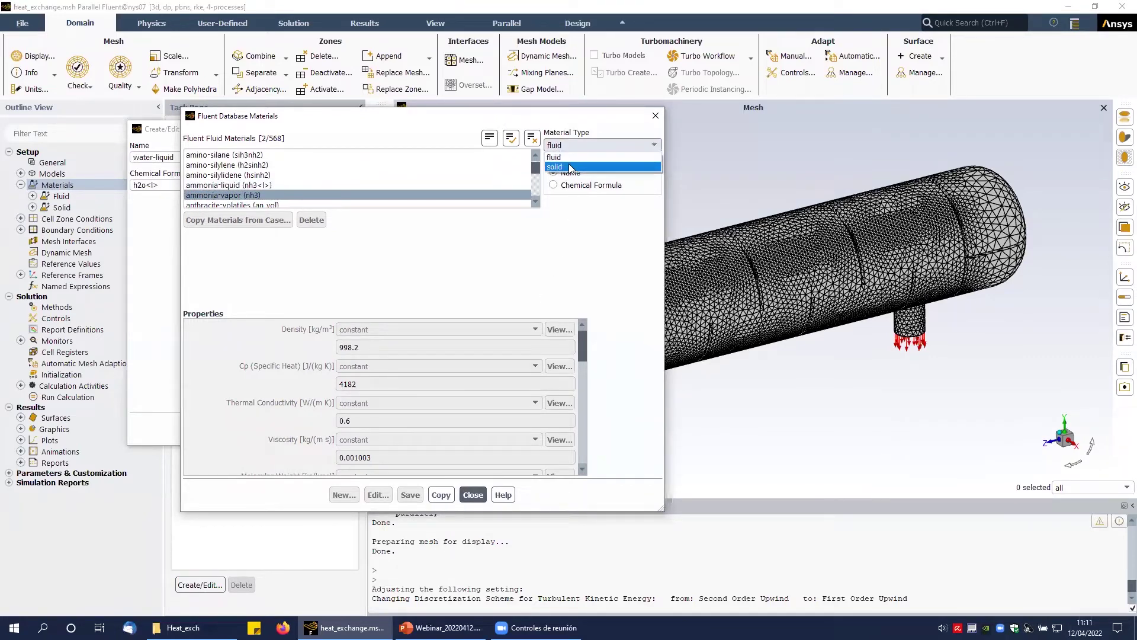
click(569, 164)
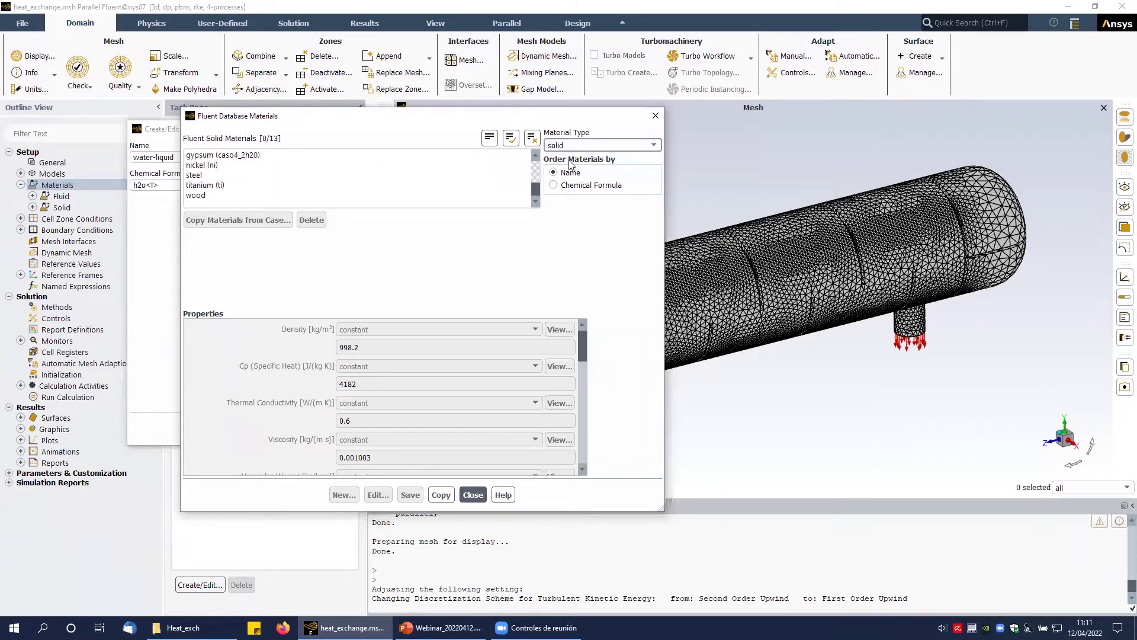
scroll(272, 196, up, 3)
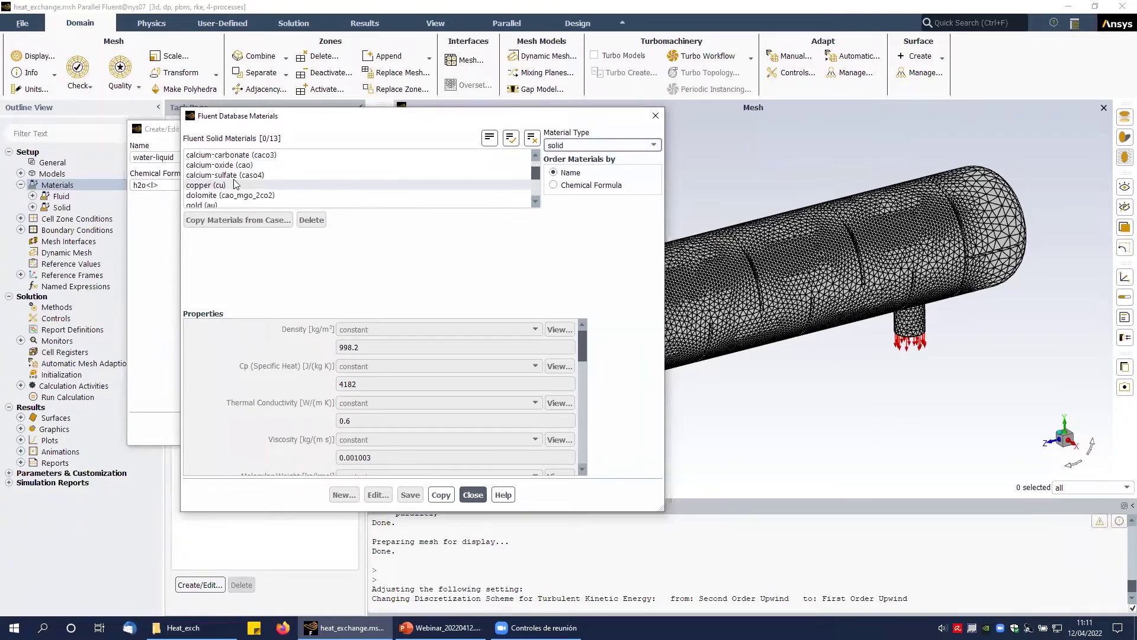
click(205, 205)
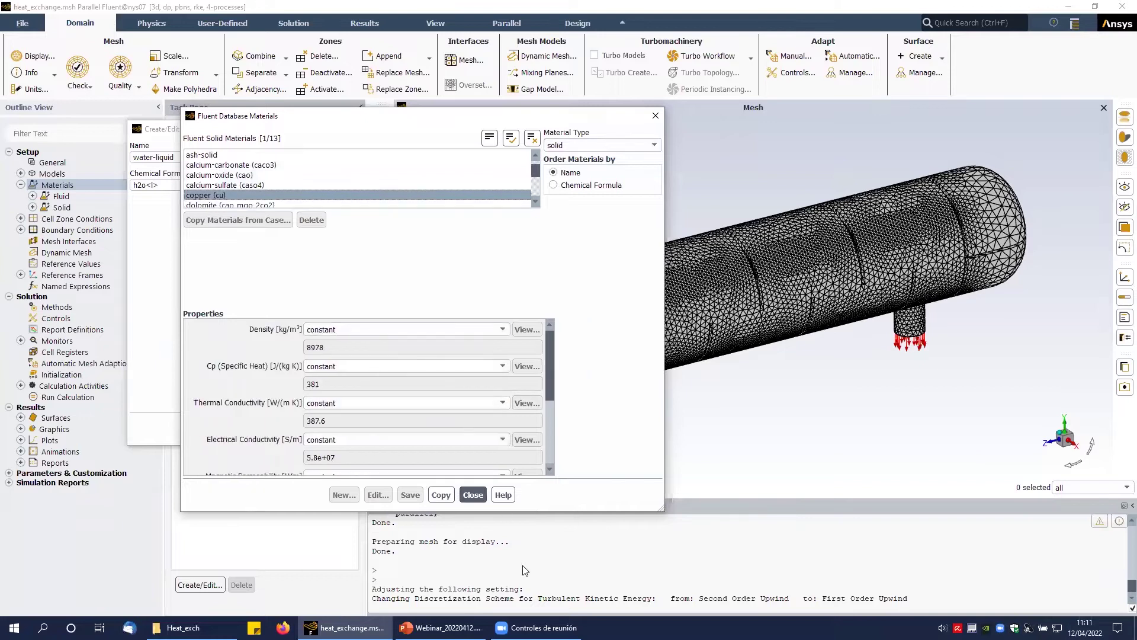
click(442, 496)
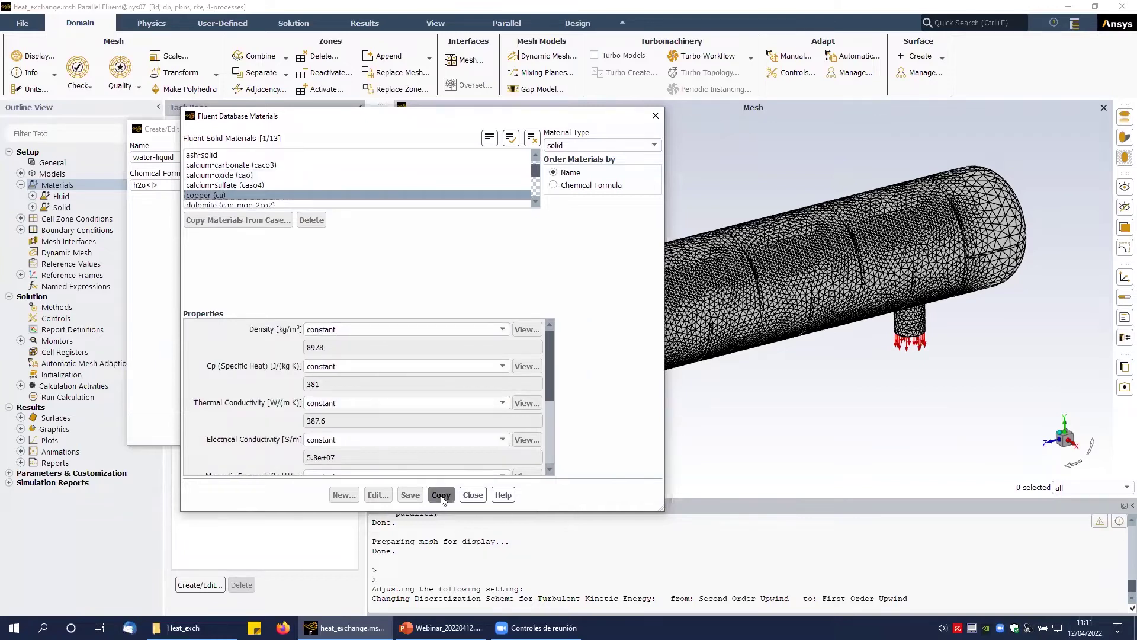
click(473, 494)
click(404, 428)
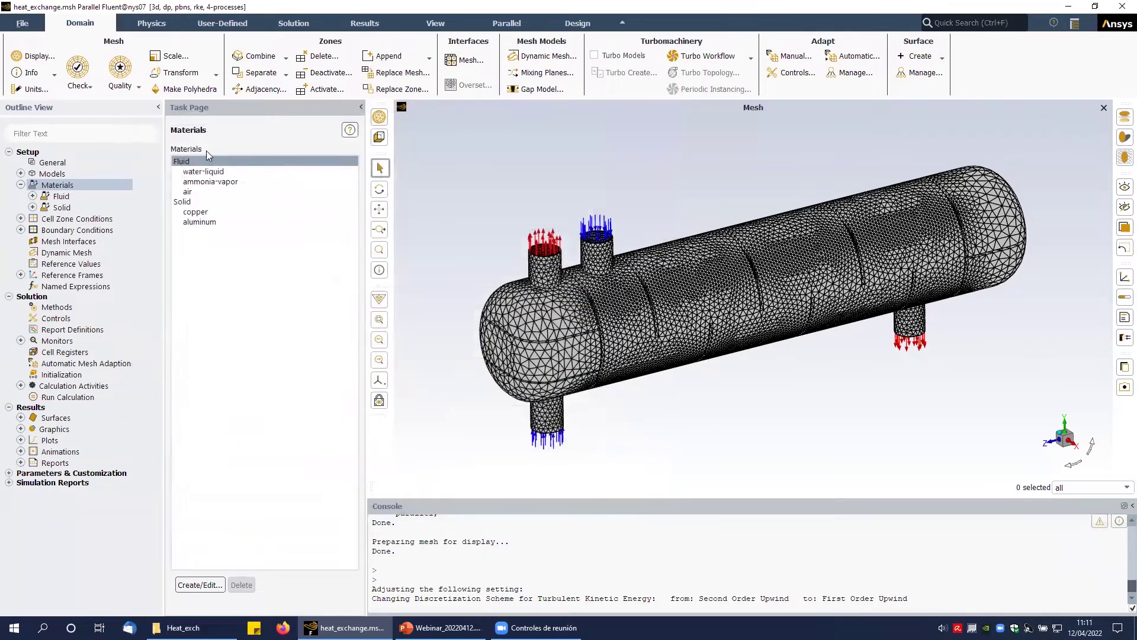
Examine the density options and the specific heat profile of the ammonia-vapor material.
double_click(209, 182)
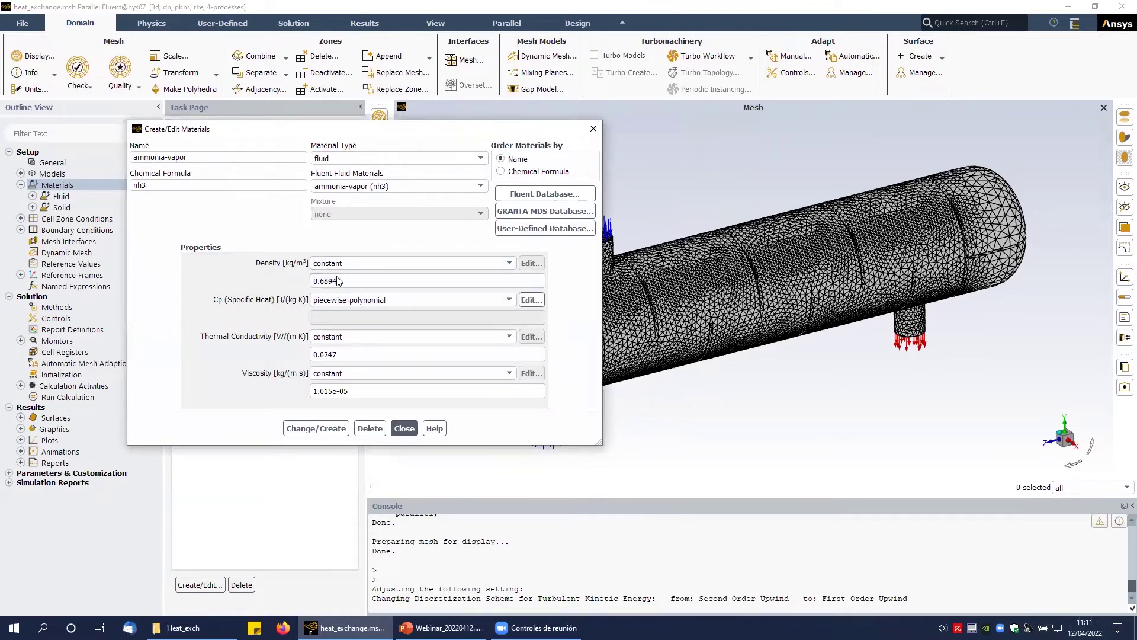
click(341, 265)
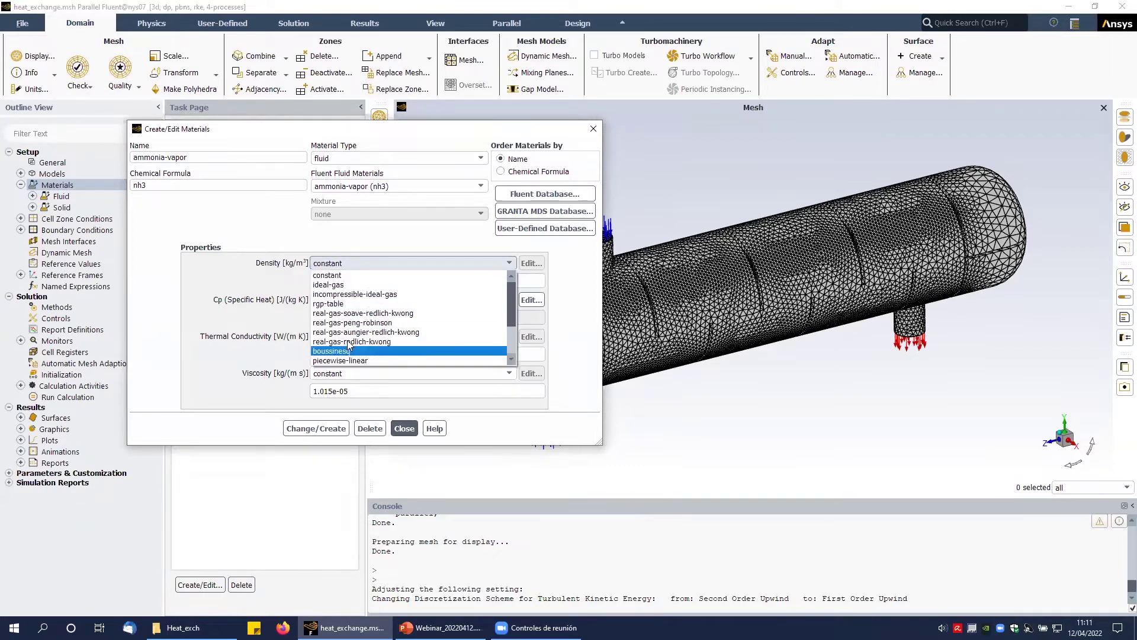
click(335, 275)
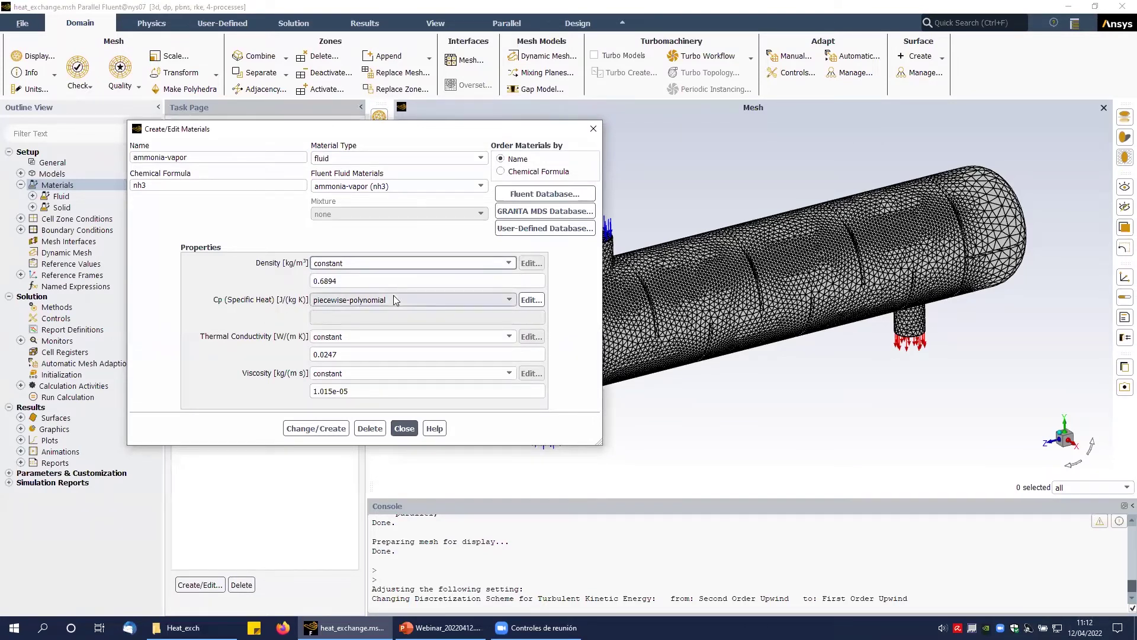
click(530, 301)
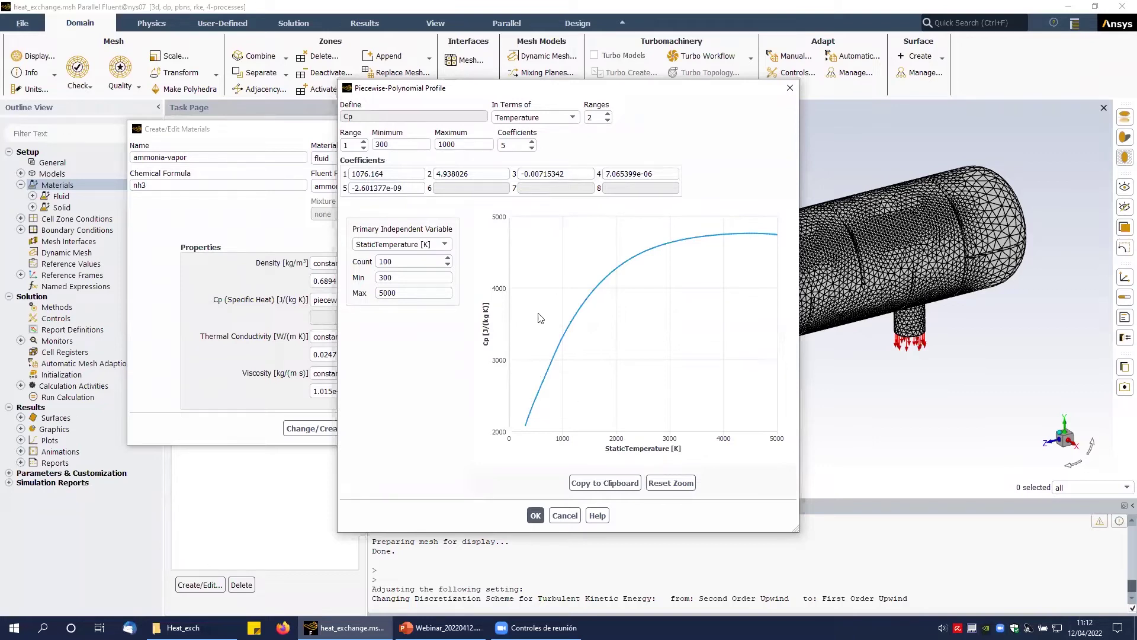
key(Return)
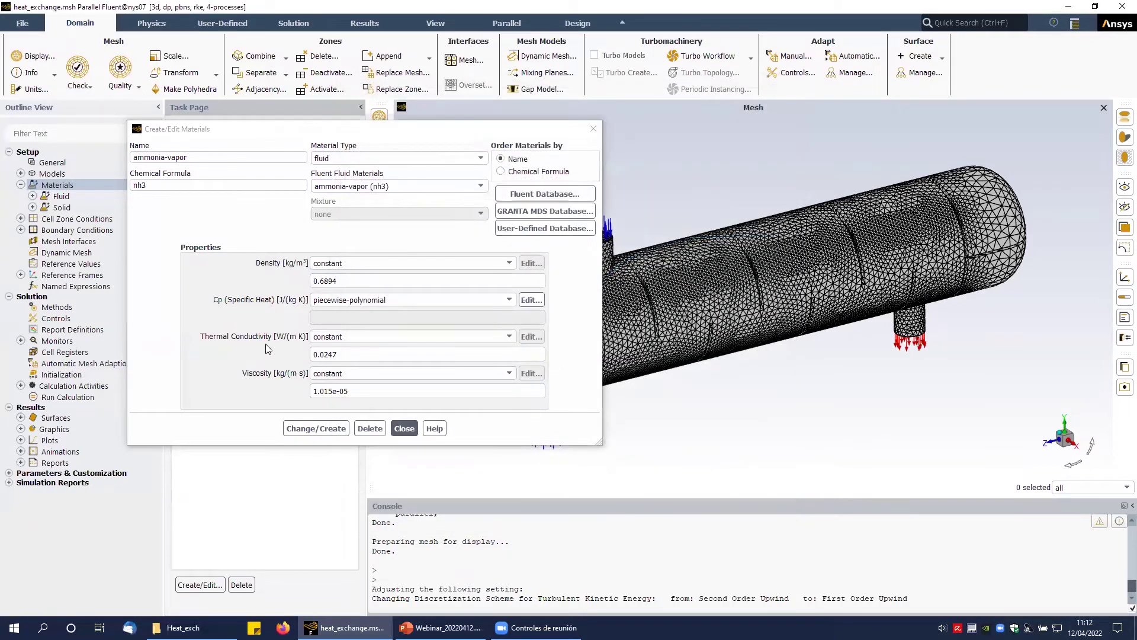
click(405, 429)
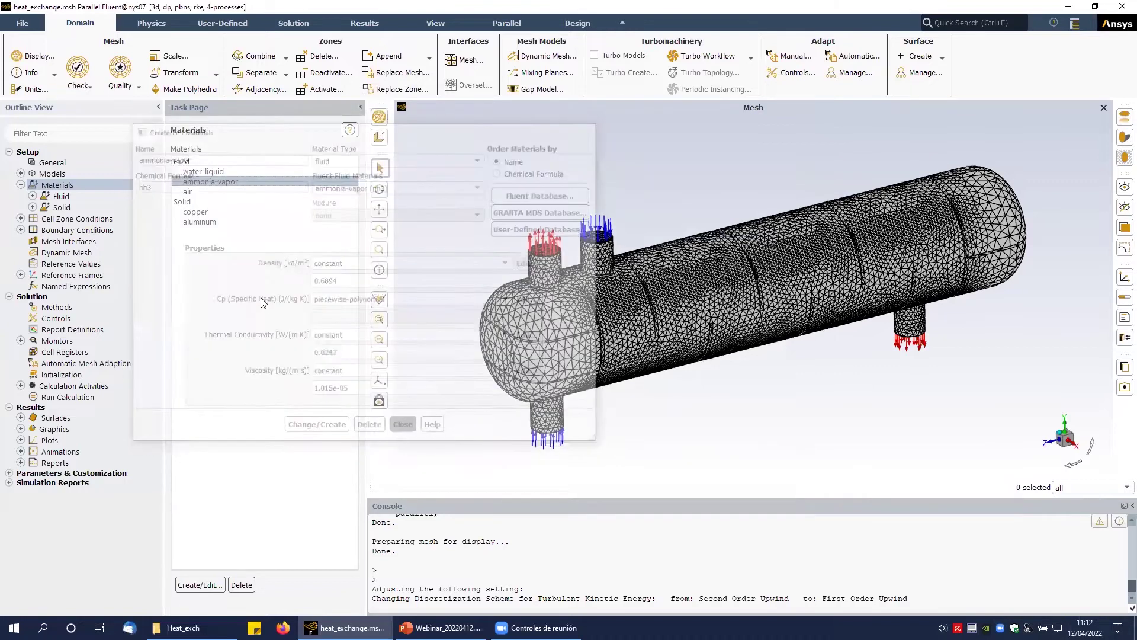
Assign ammonia-vapor as the material of the cell zone solid_1_1_solid.
click(20, 185)
double_click(62, 200)
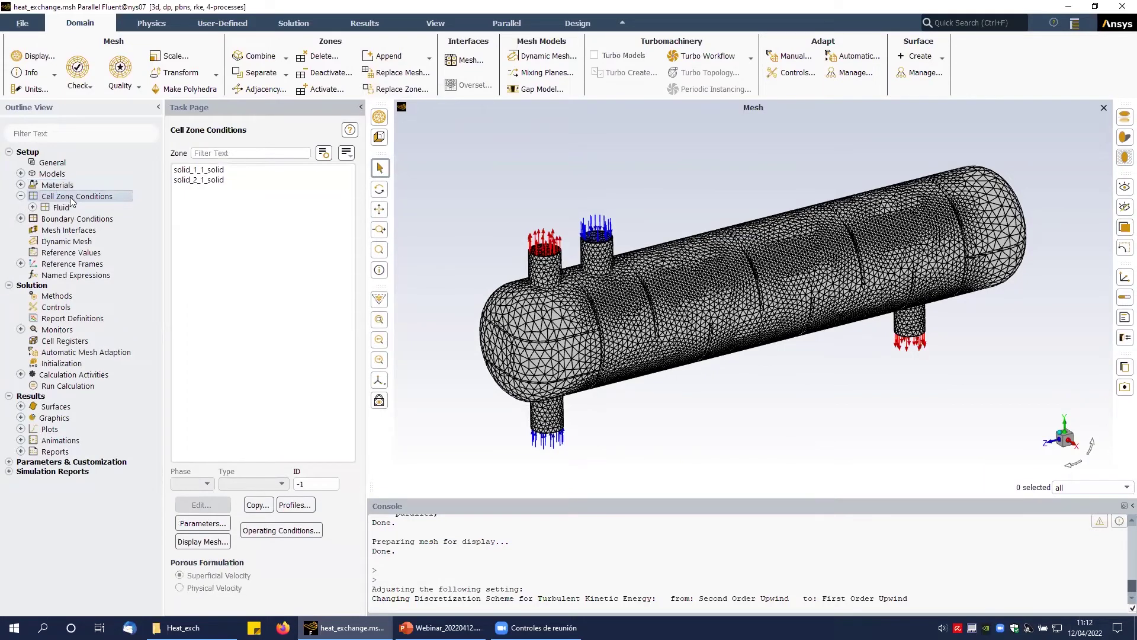
click(222, 172)
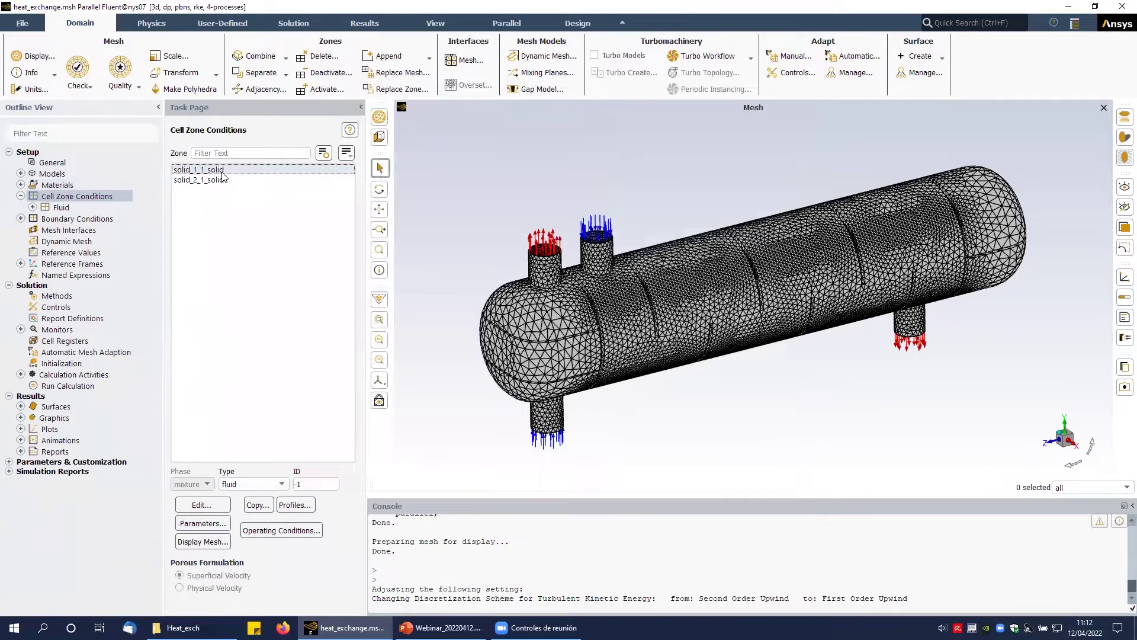
click(220, 170)
double_click(221, 170)
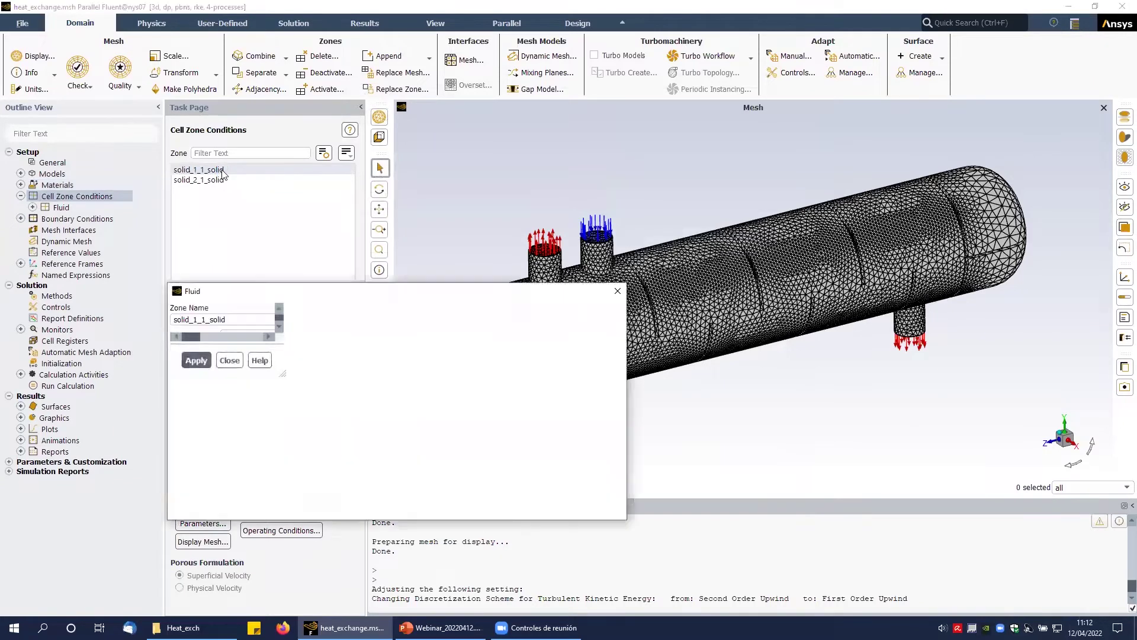
click(279, 336)
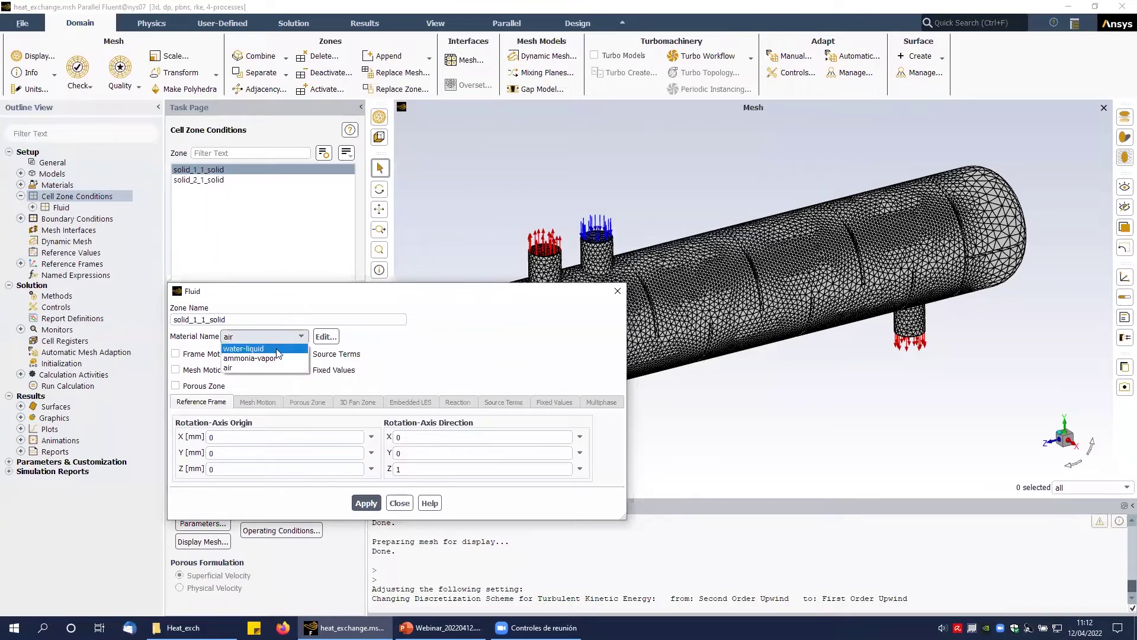
click(273, 359)
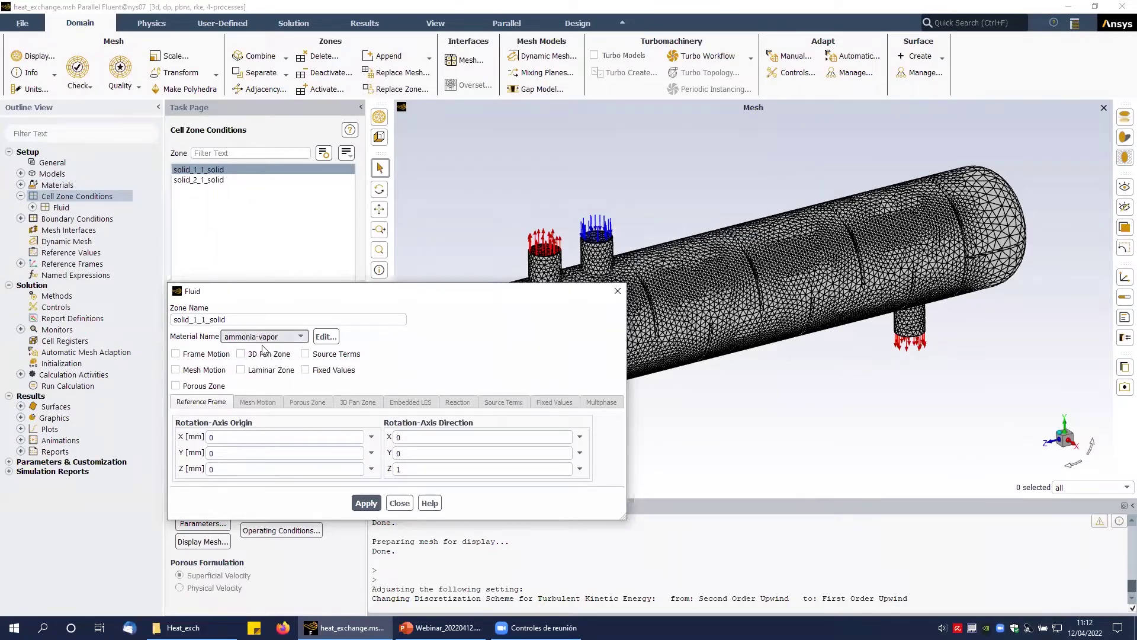
click(379, 505)
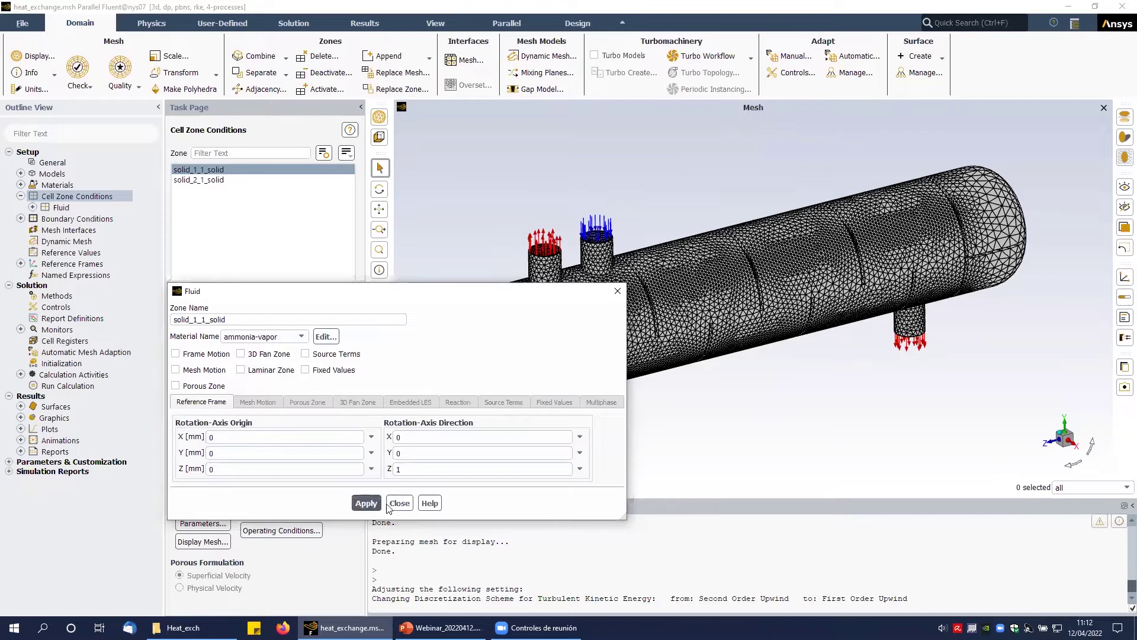
click(400, 503)
Assign water-liquid as the material of the cell zone solid_2_1_solid and finish with the cell zone conditions.
click(205, 180)
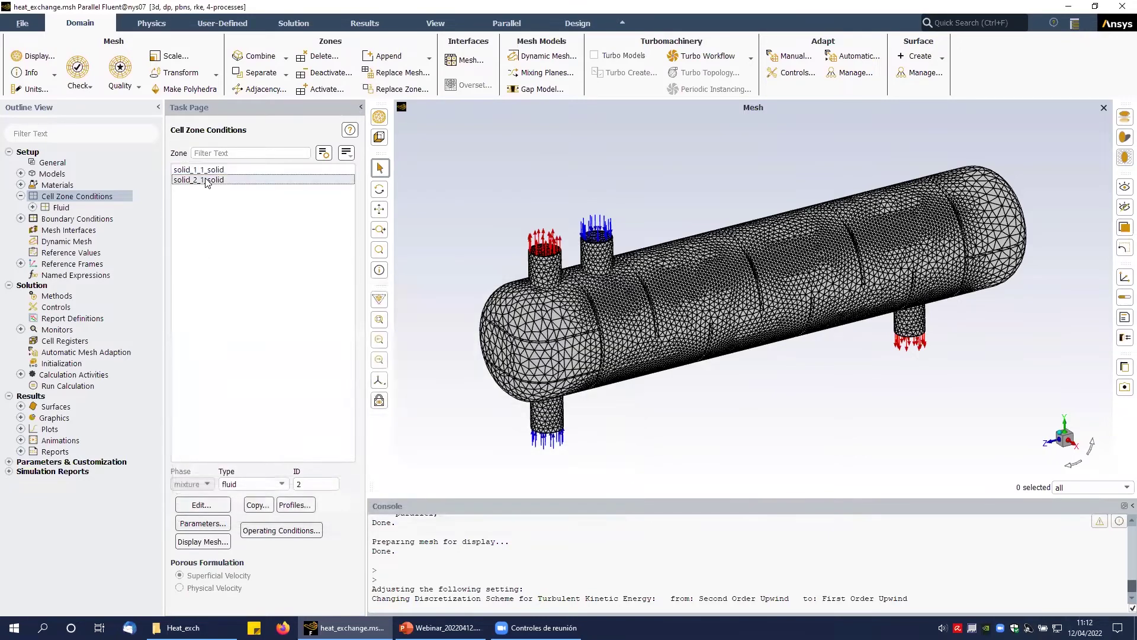
double_click(203, 179)
click(288, 339)
click(283, 360)
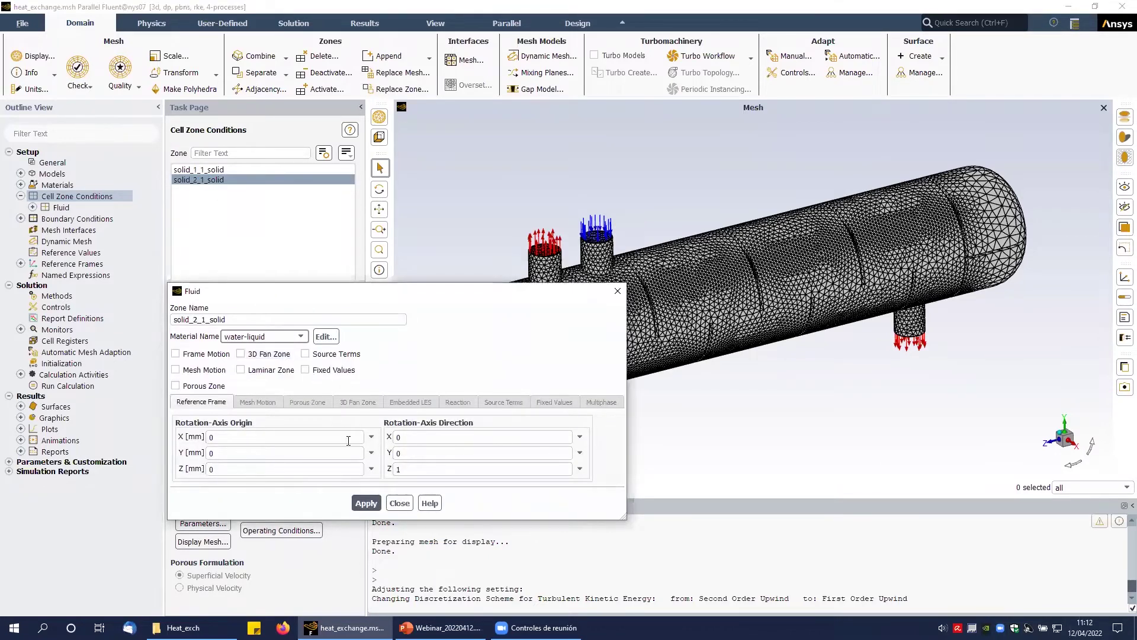
click(367, 502)
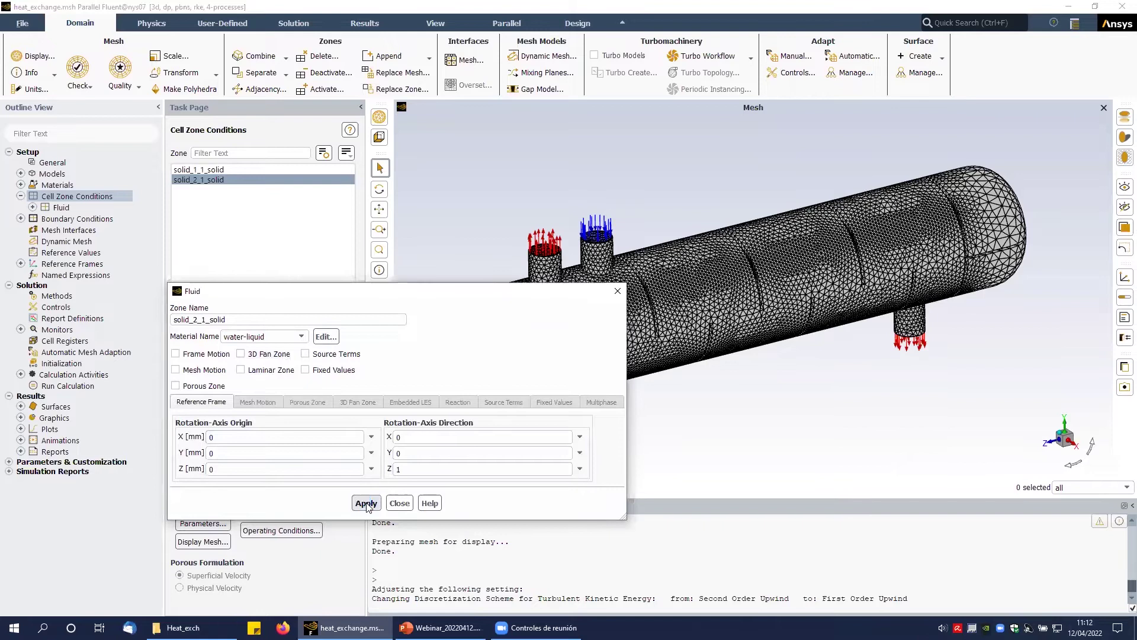
click(399, 503)
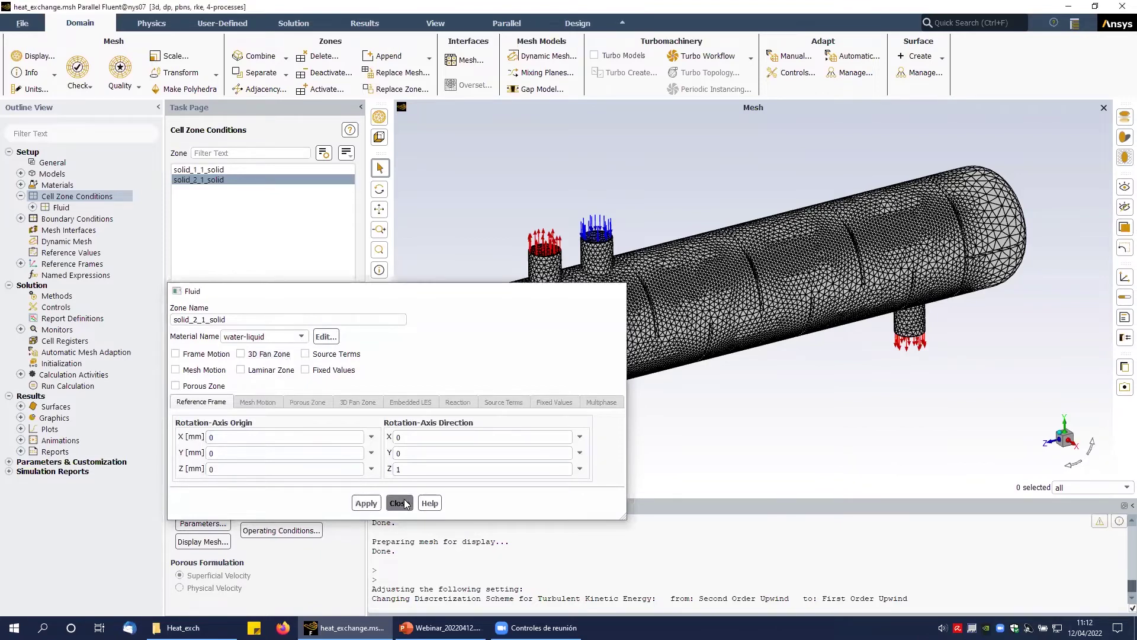
click(216, 171)
click(222, 180)
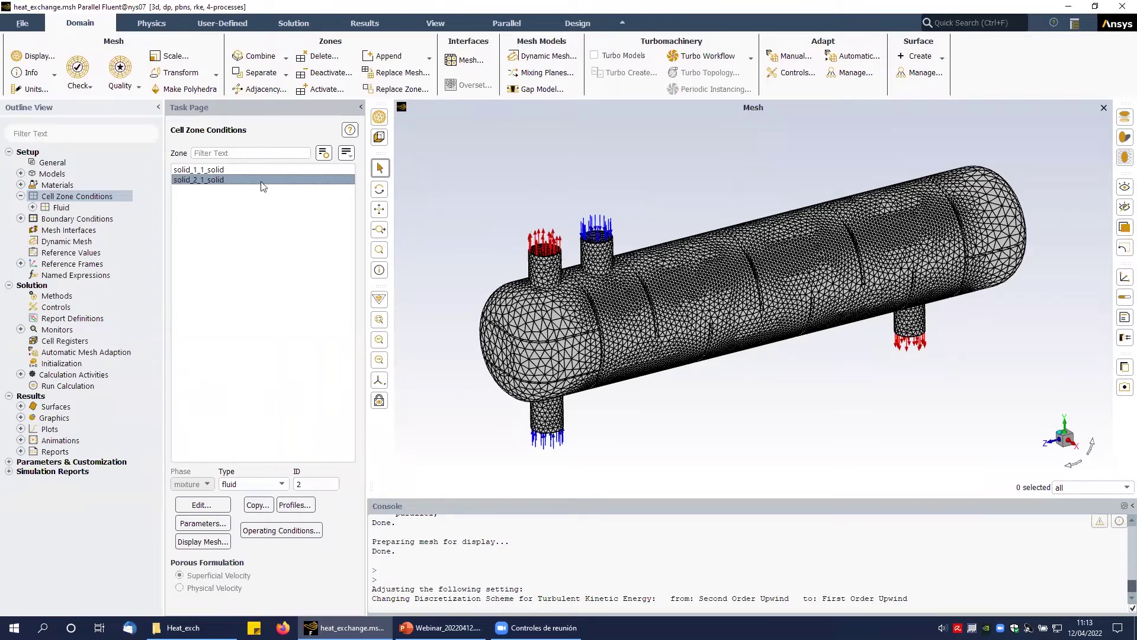
click(21, 197)
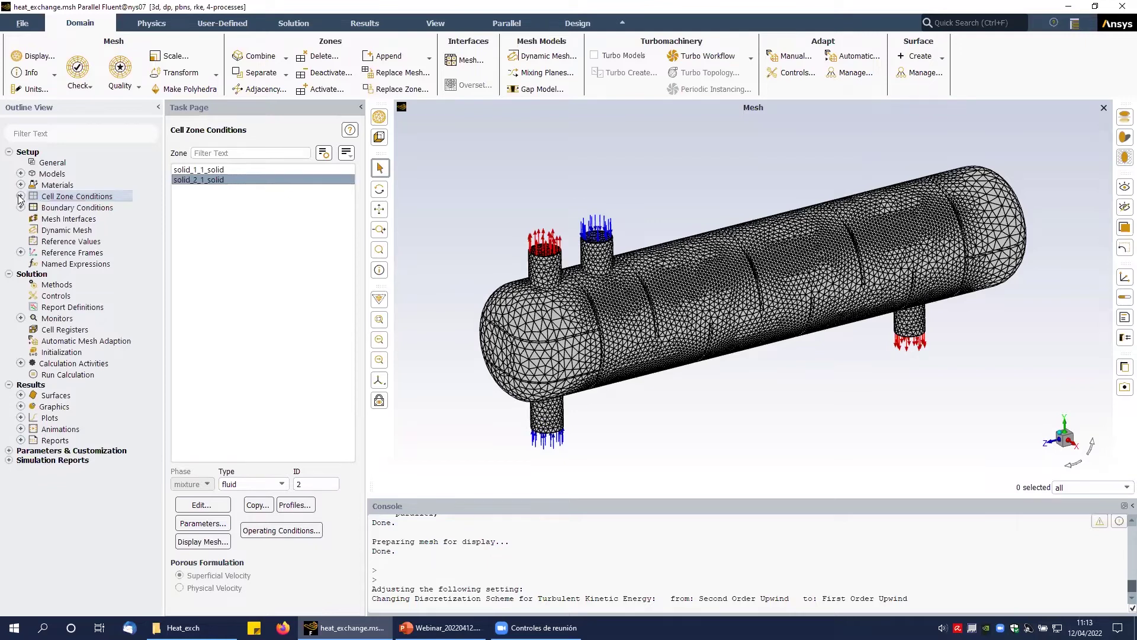
Open the boundary conditions and group the zones by zone type.
double_click(73, 209)
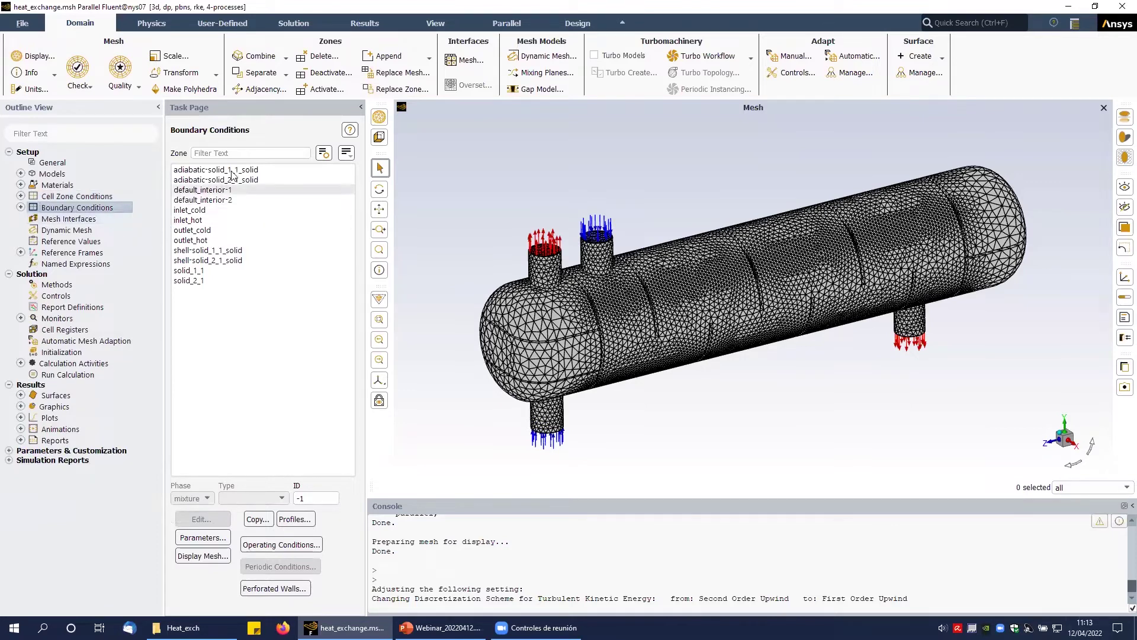
click(346, 155)
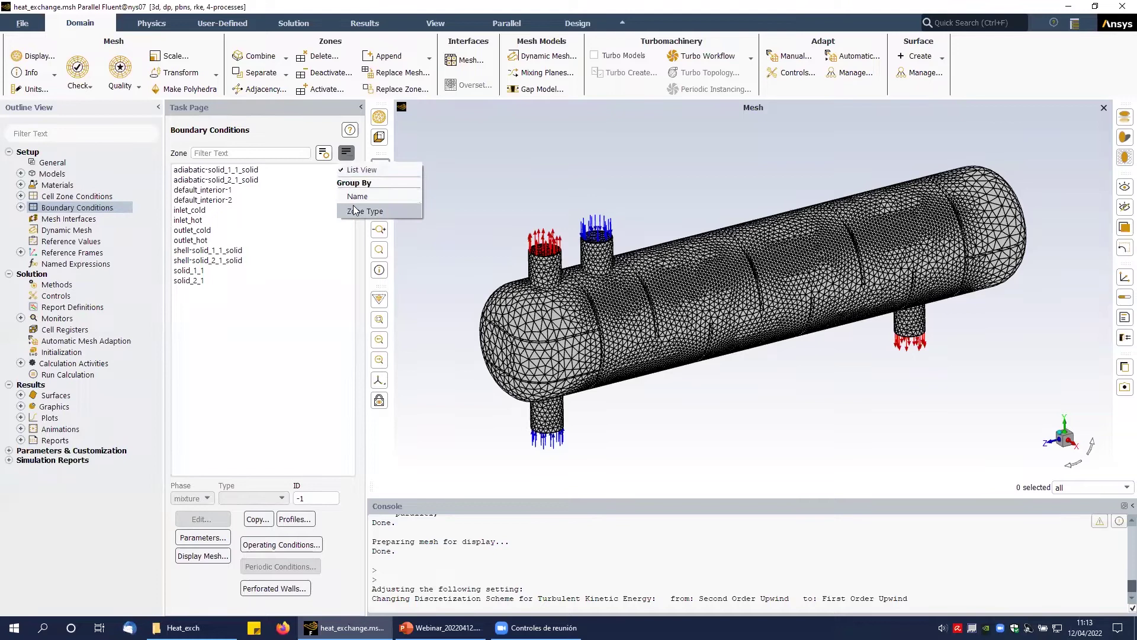
click(350, 207)
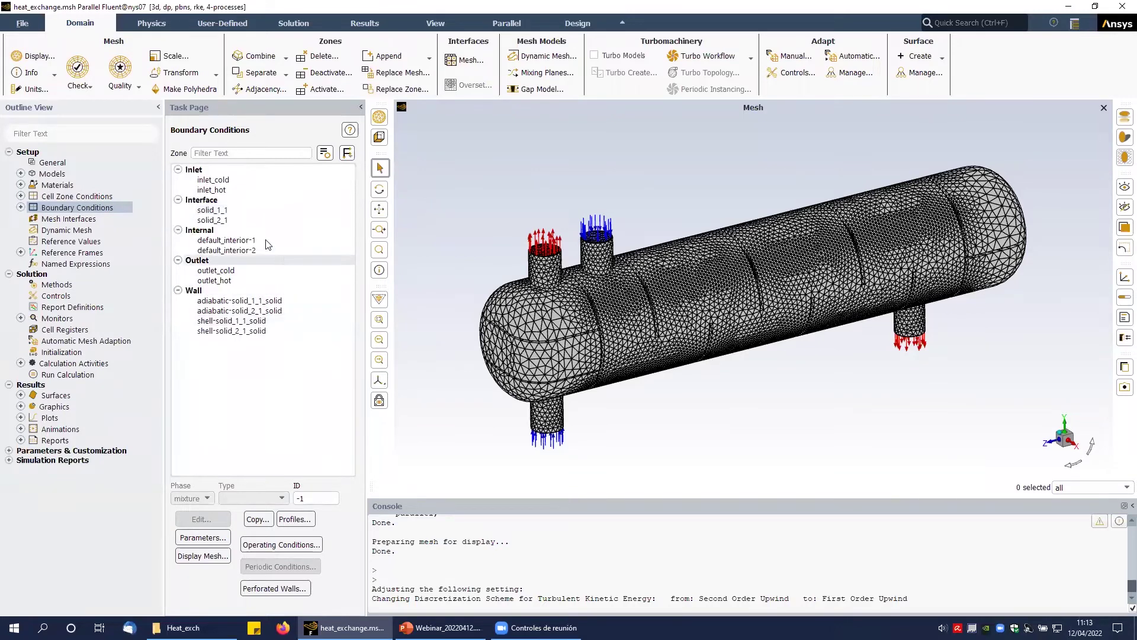
Set inlet_cold to a velocity magnitude of 0.4 m/s and a temperature of 12 °C, and apply the conditions.
click(227, 181)
click(227, 179)
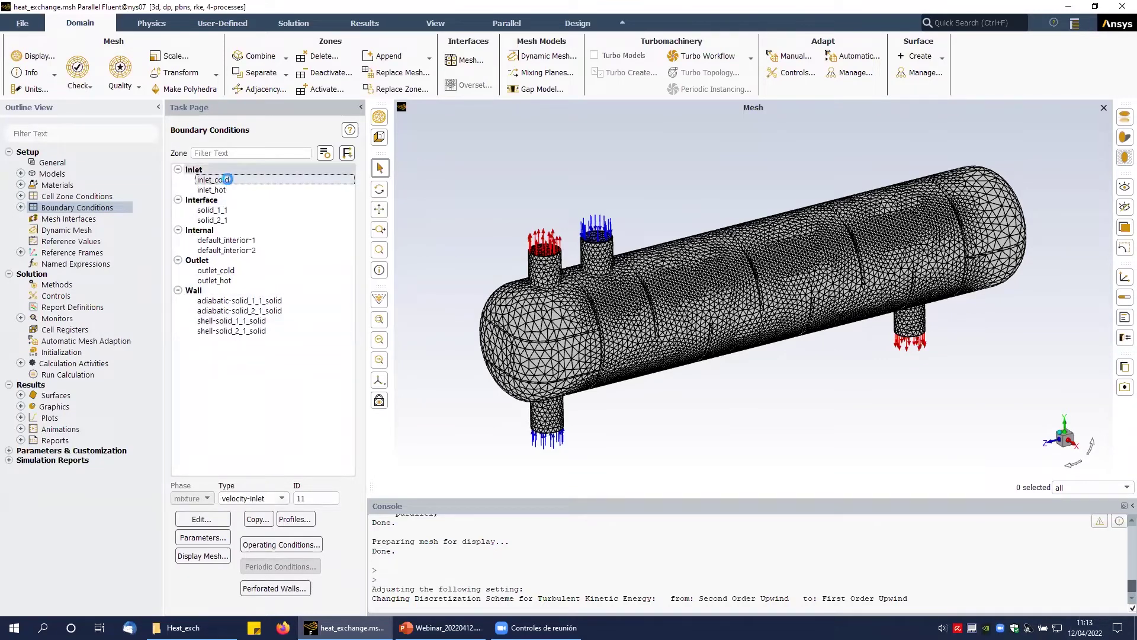
double_click(227, 178)
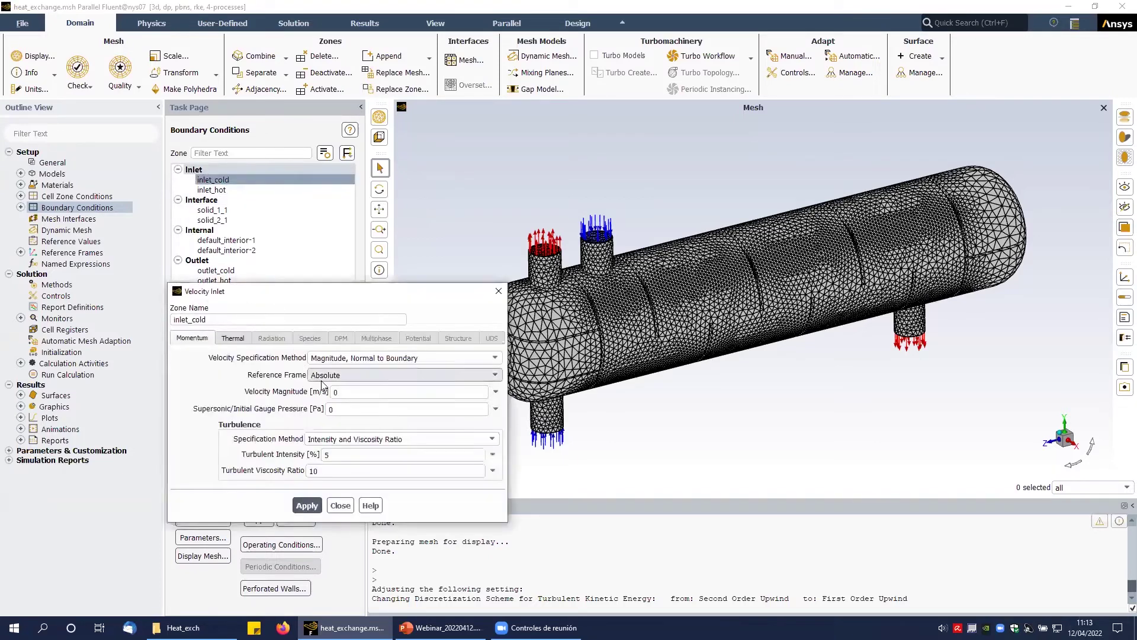
key(Tab)
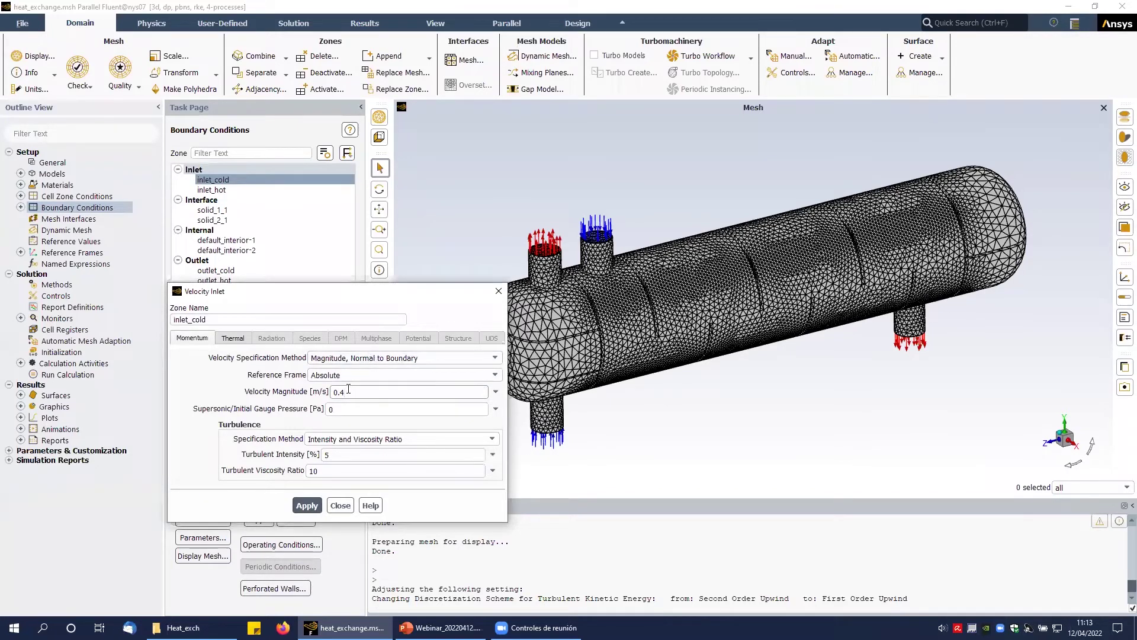
click(234, 339)
double_click(266, 359)
text(12)
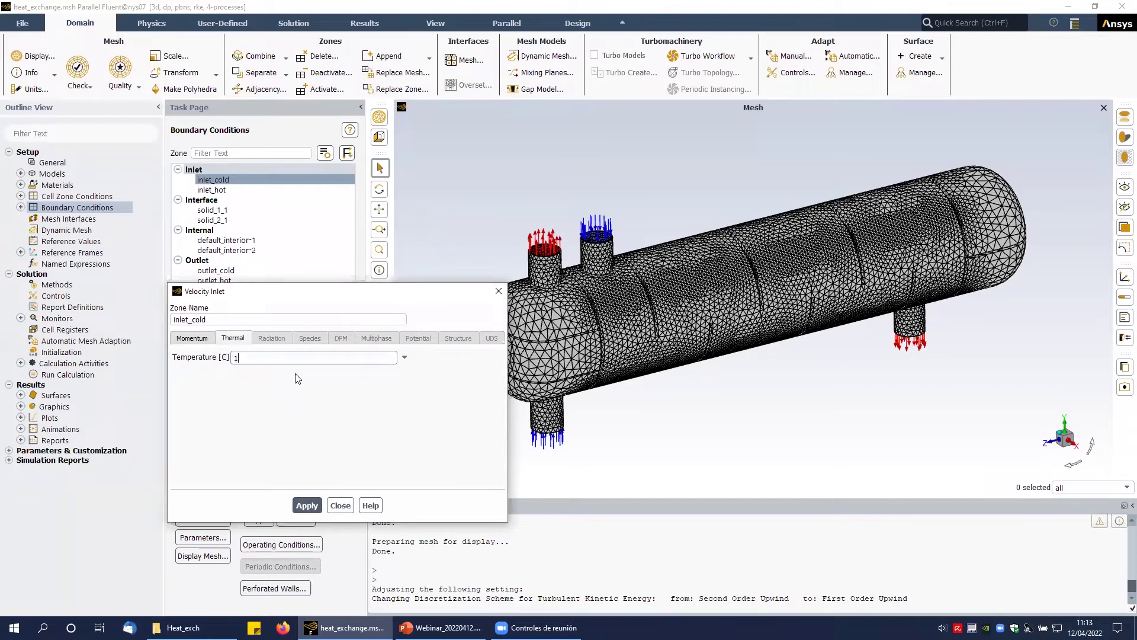
click(307, 507)
click(335, 507)
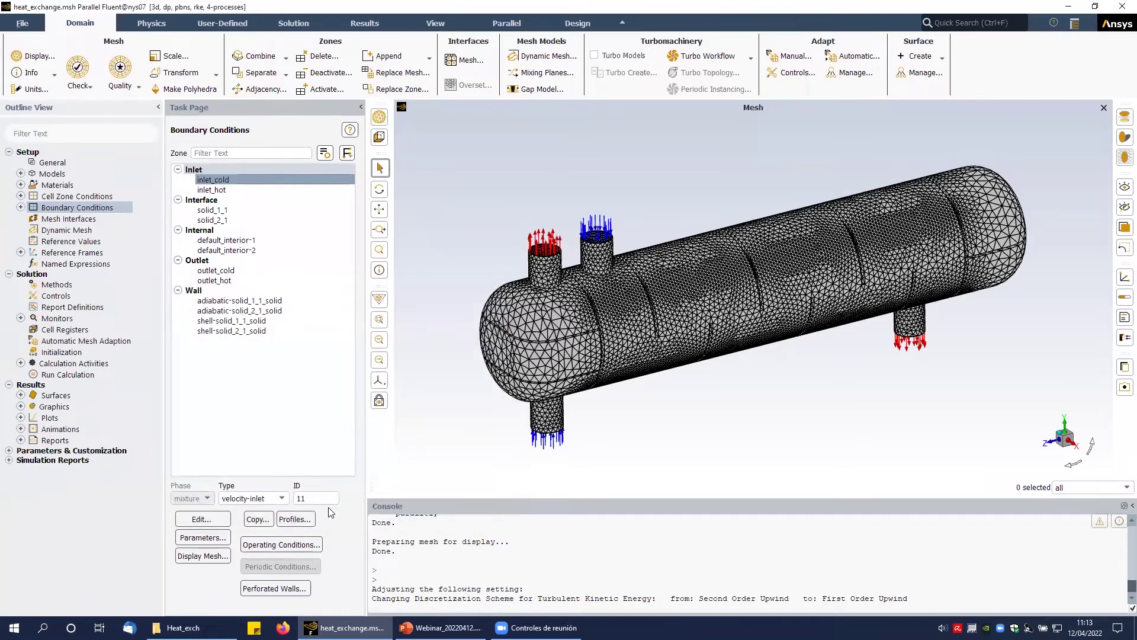
Set inlet_hot to a velocity magnitude of 1 m/s and a temperature of 62 °C, and apply the conditions.
click(202, 190)
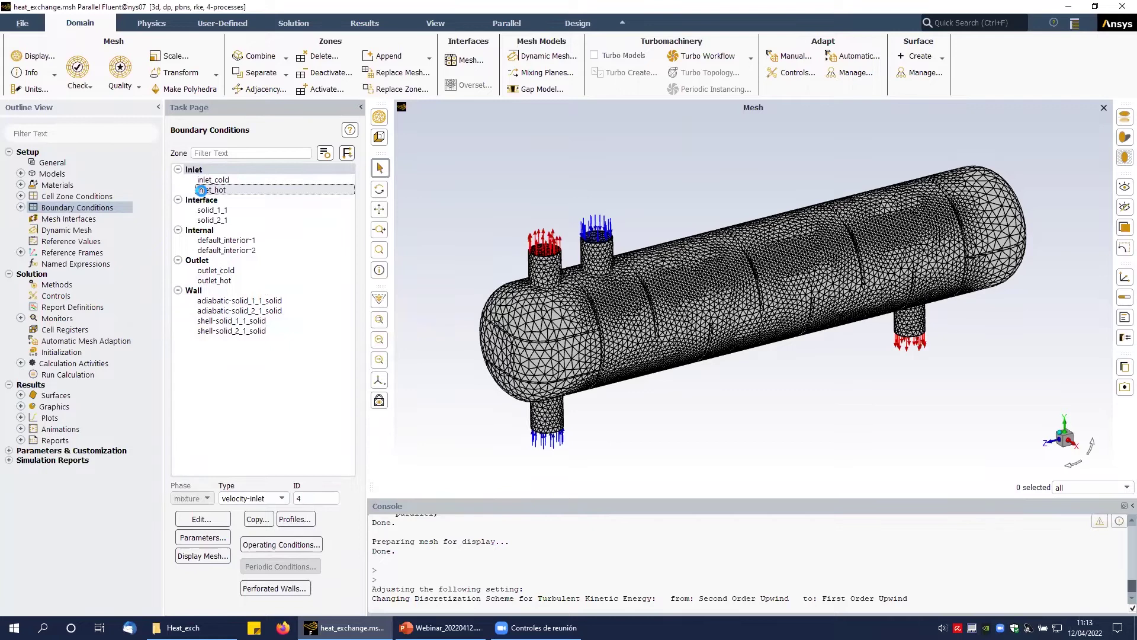
double_click(202, 190)
click(343, 392)
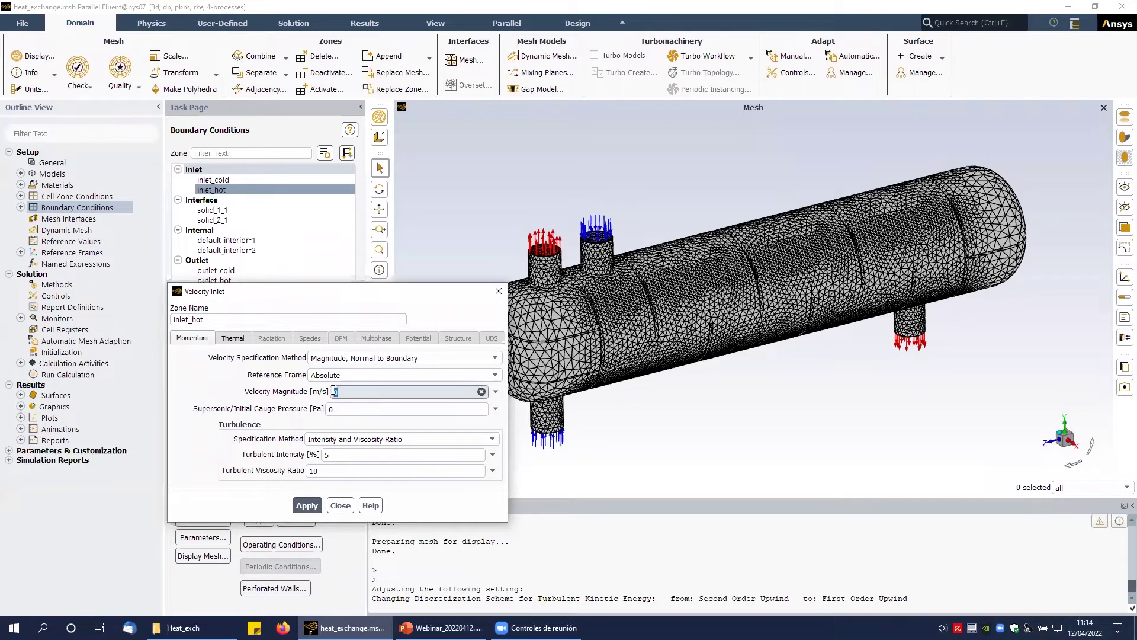
double_click(341, 393)
text(1)
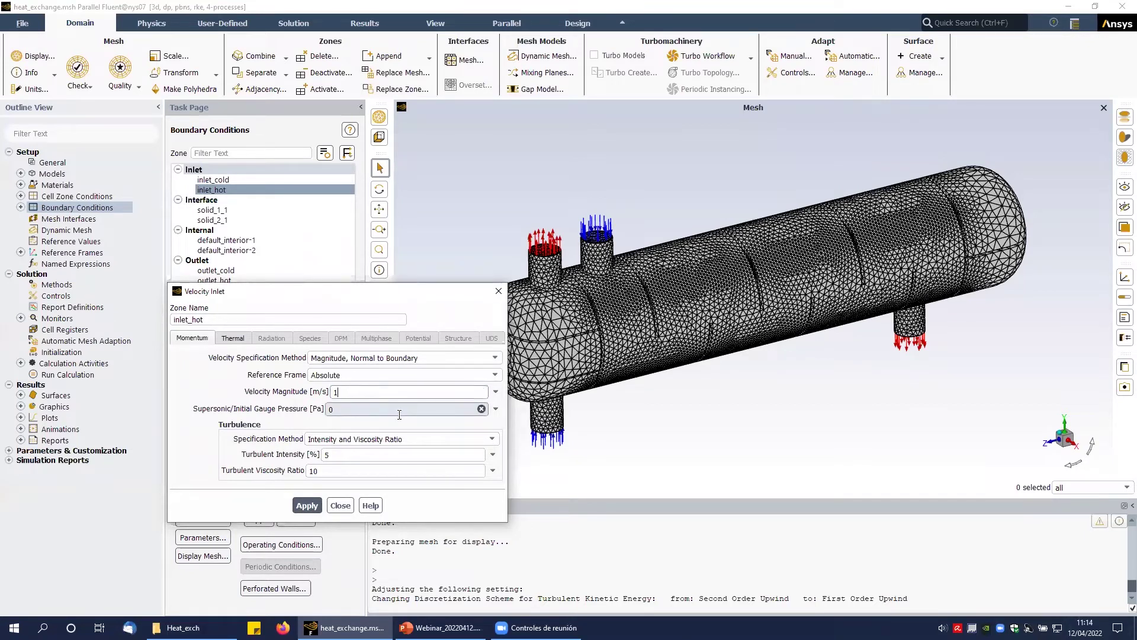
click(234, 338)
drag(259, 358, 233, 359)
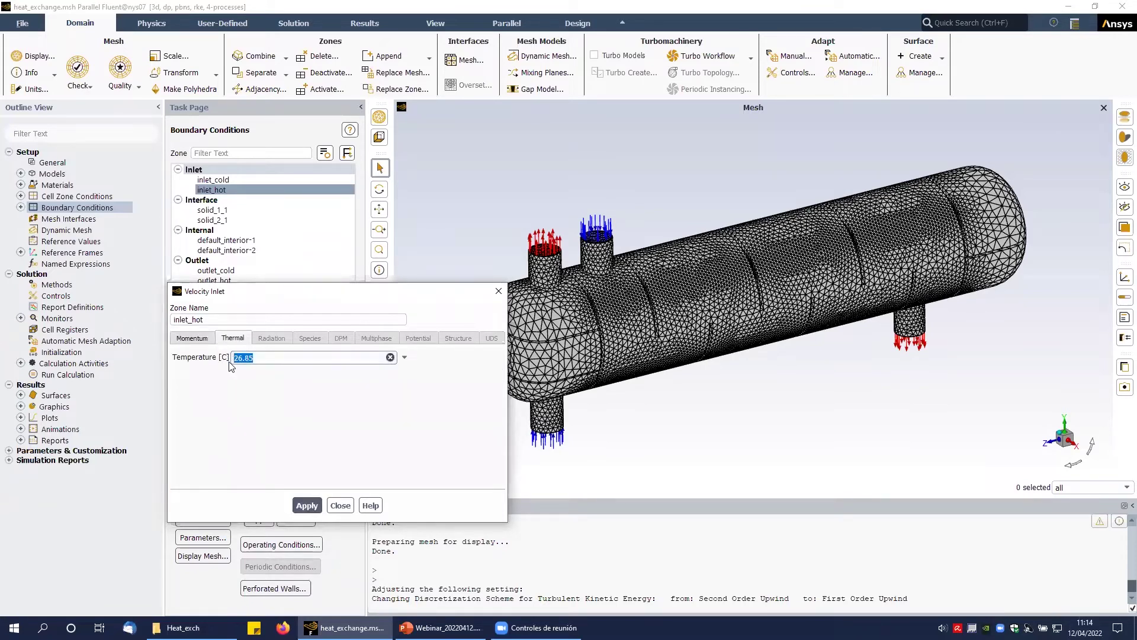
text(62)
click(308, 506)
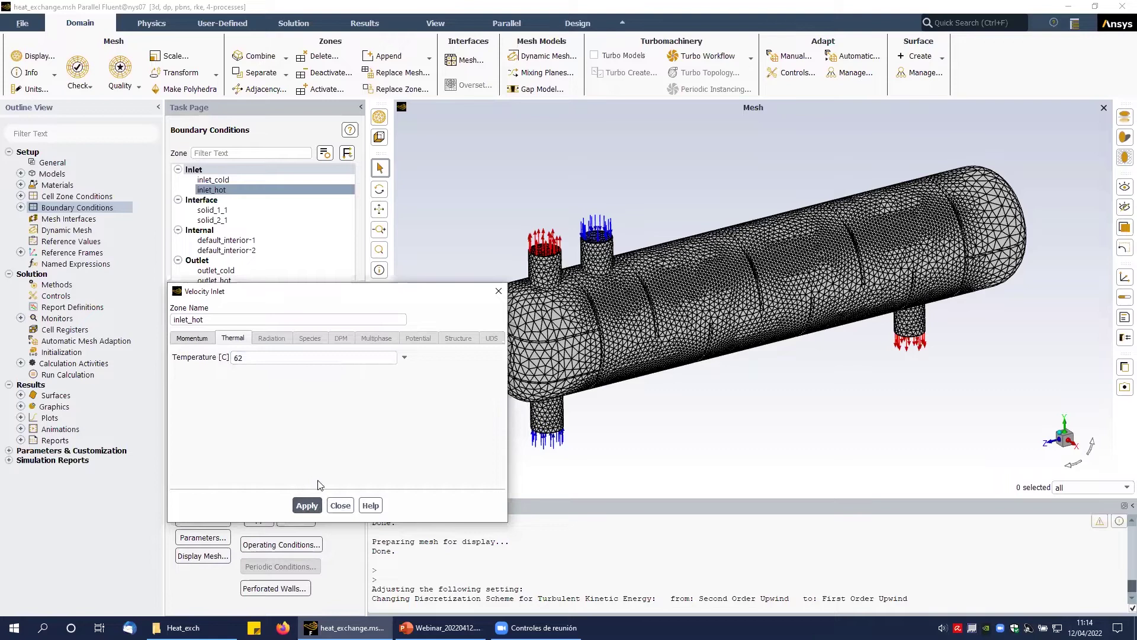
click(340, 505)
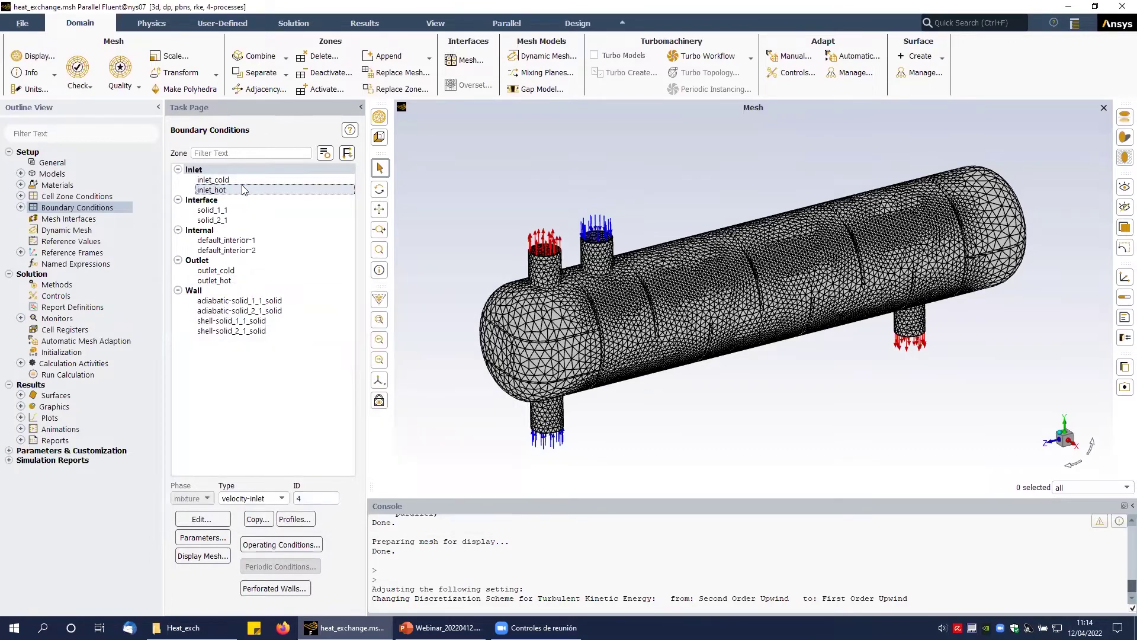
click(282, 499)
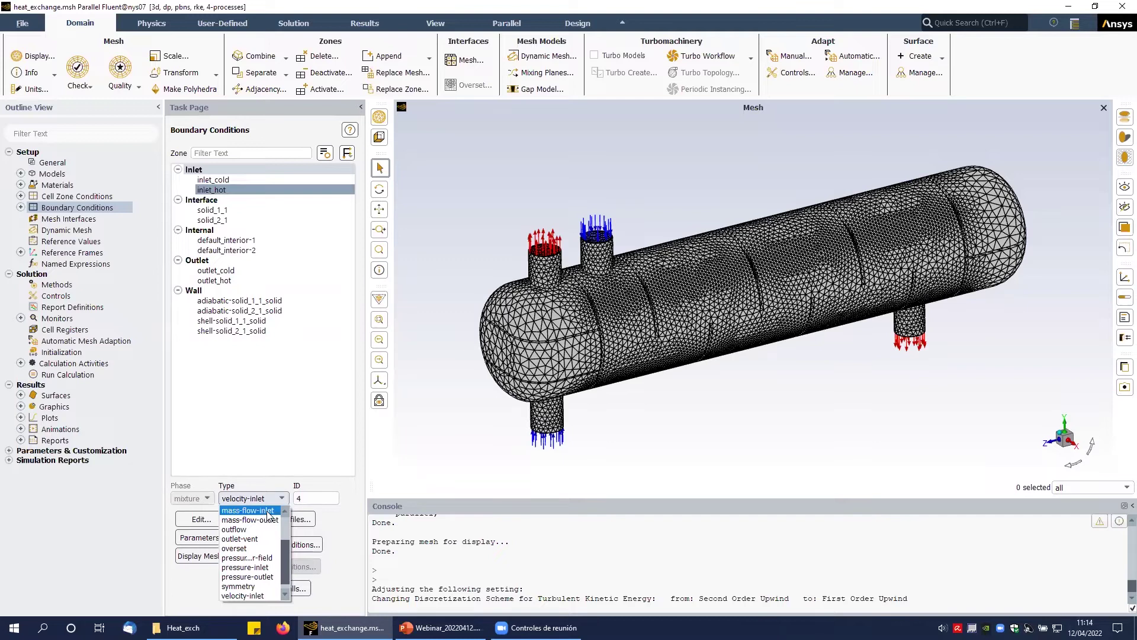
click(217, 255)
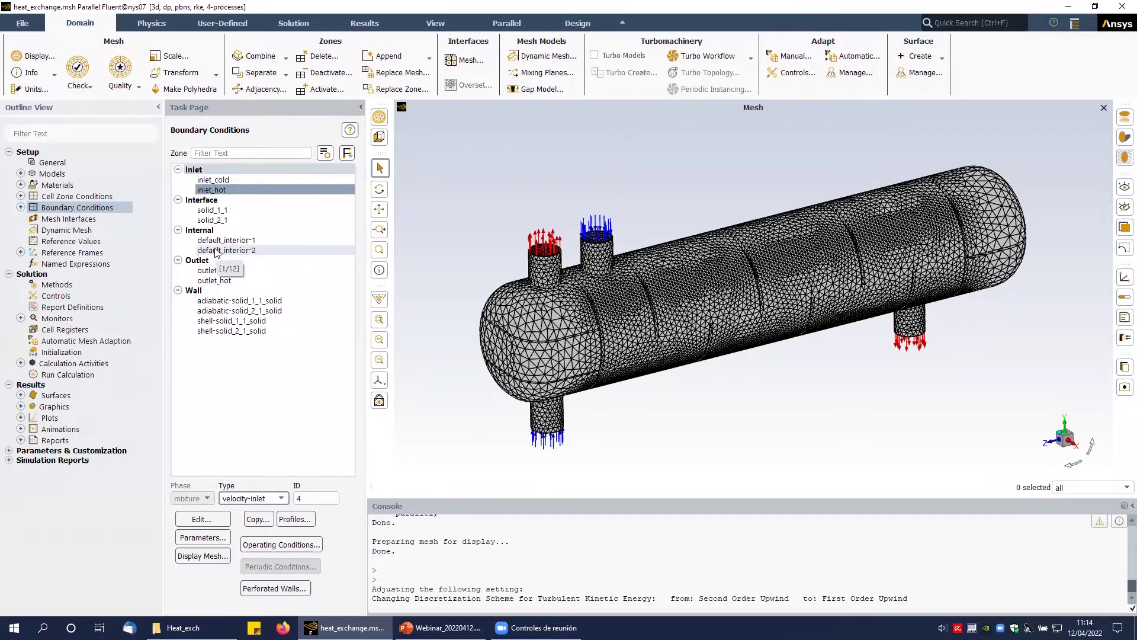
click(204, 200)
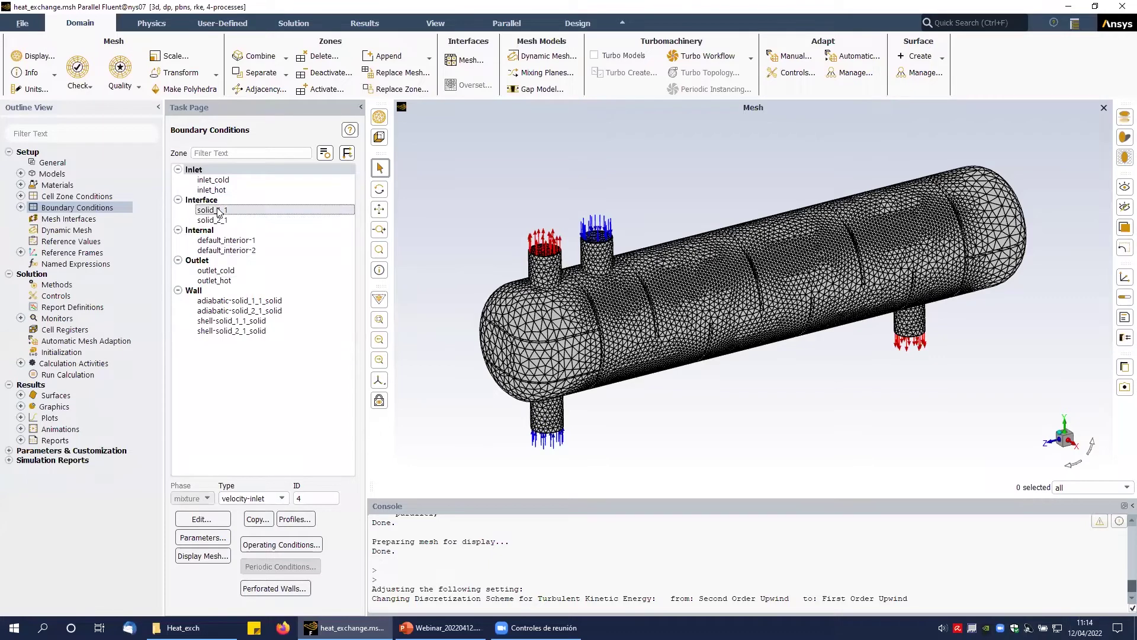
Set the backflow total temperature of the pressure outlet outlet_cold to 20 °C and apply it.
click(223, 272)
double_click(224, 271)
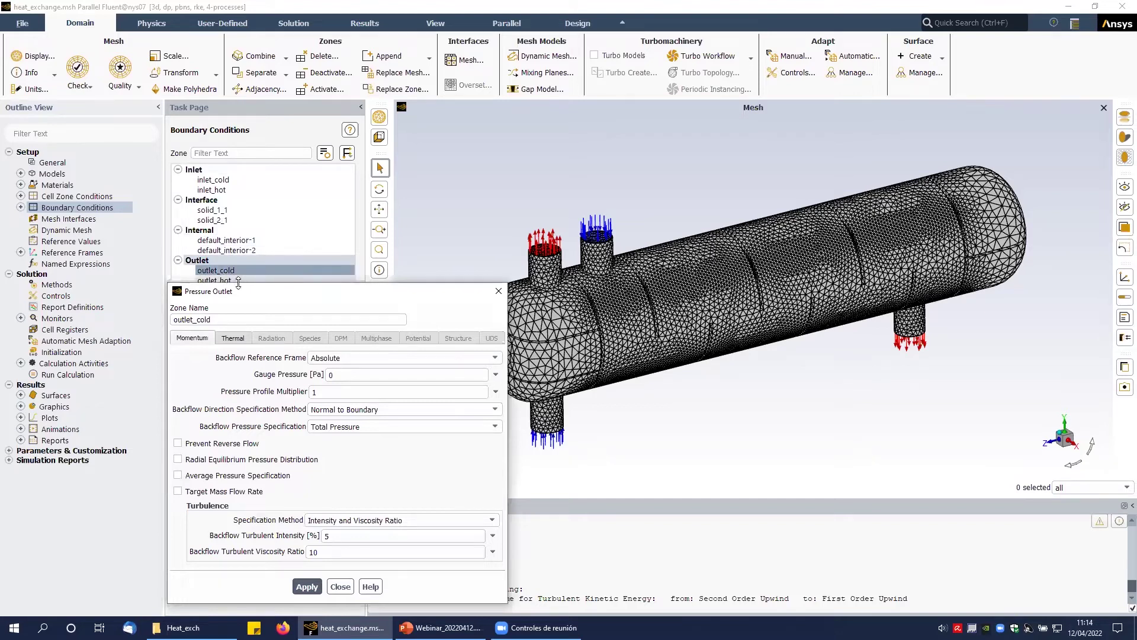
click(238, 338)
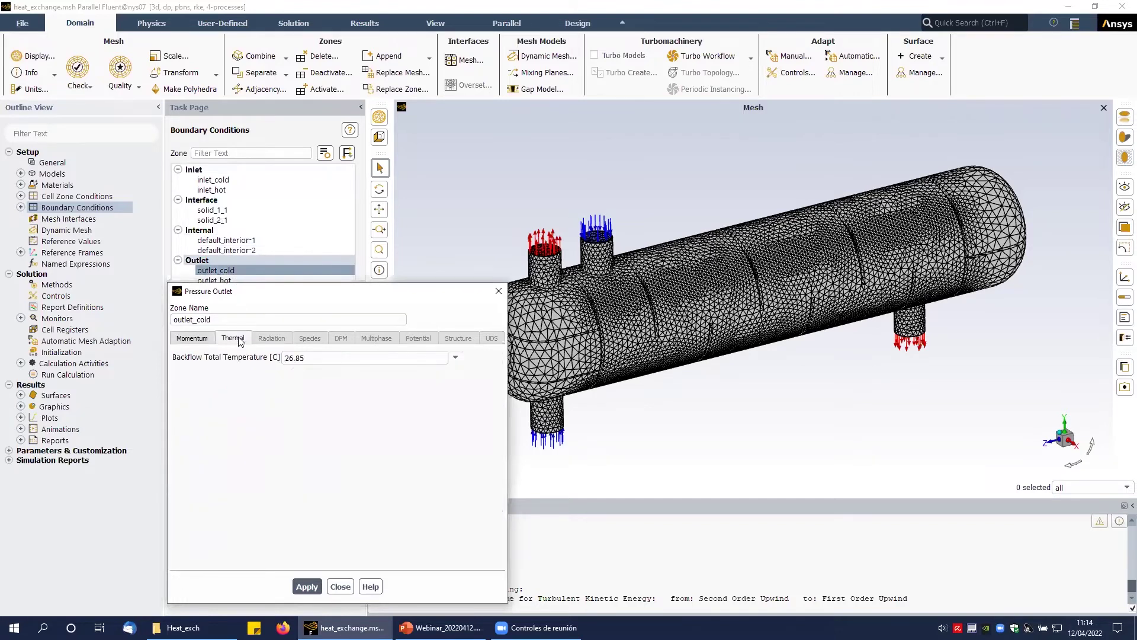
double_click(284, 355)
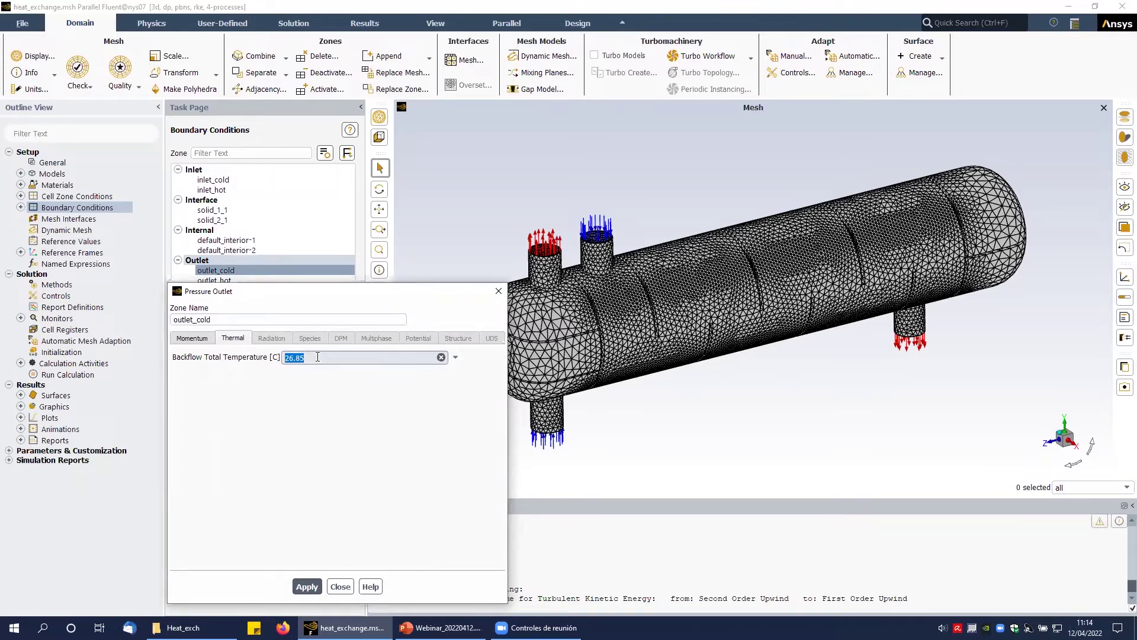
text(20)
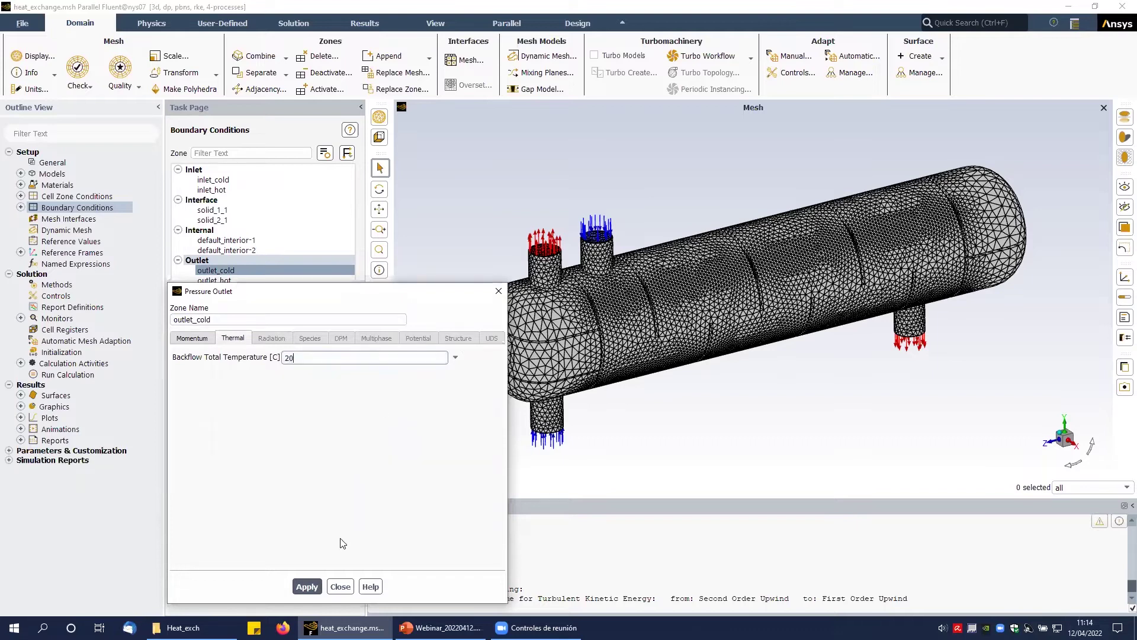
click(306, 586)
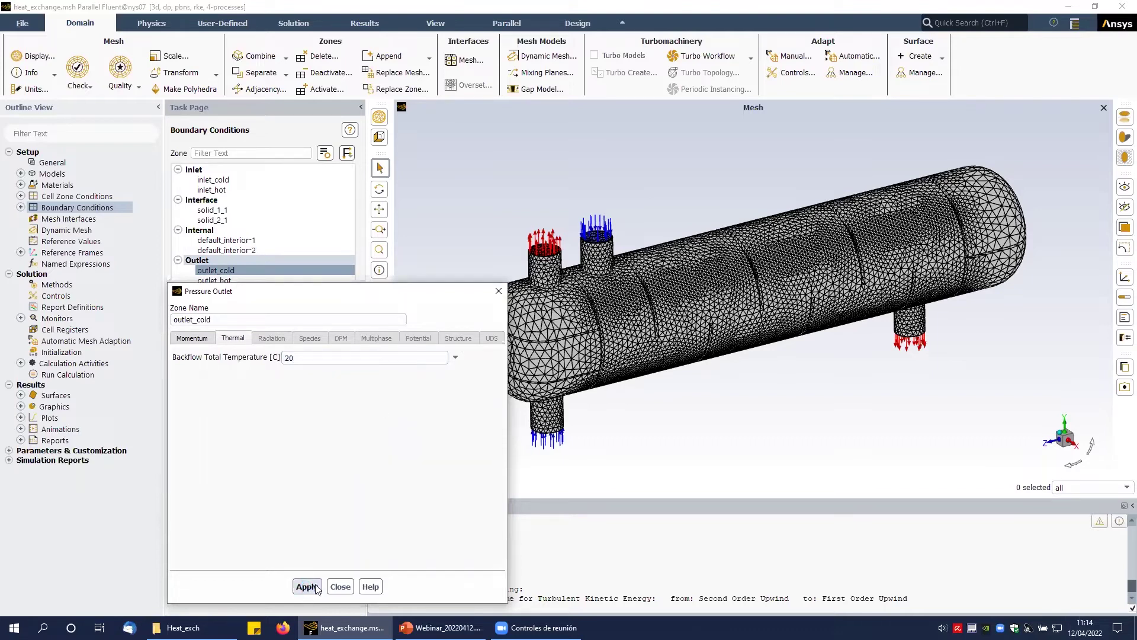
click(340, 586)
Set the backflow total temperature of the pressure outlet outlet_hot to 20 °C and apply it.
click(225, 282)
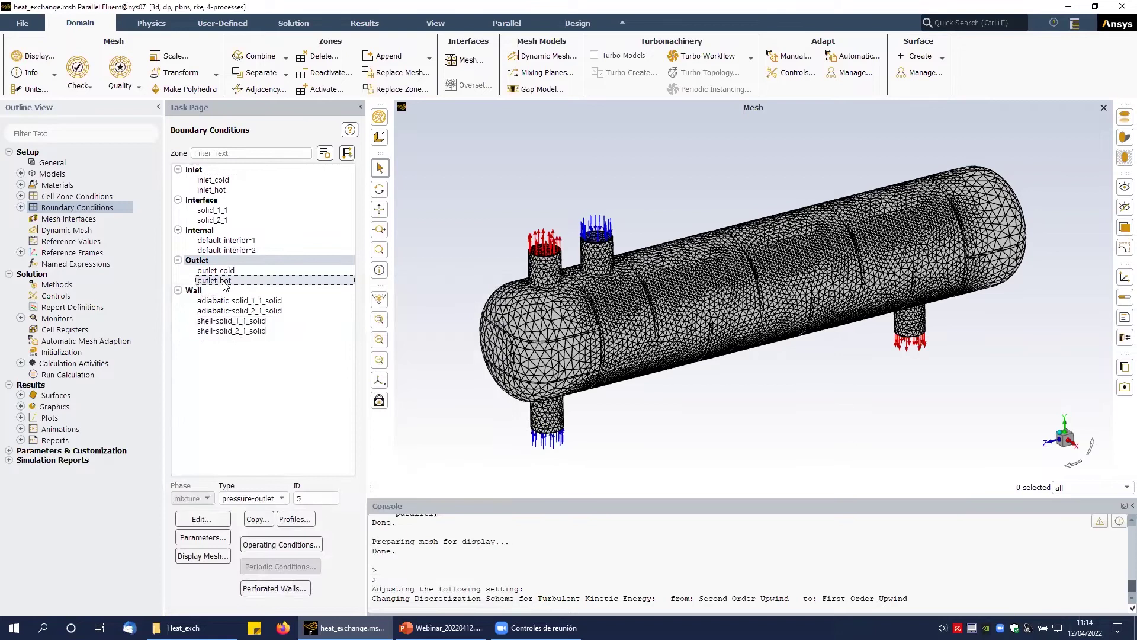
double_click(228, 283)
click(234, 338)
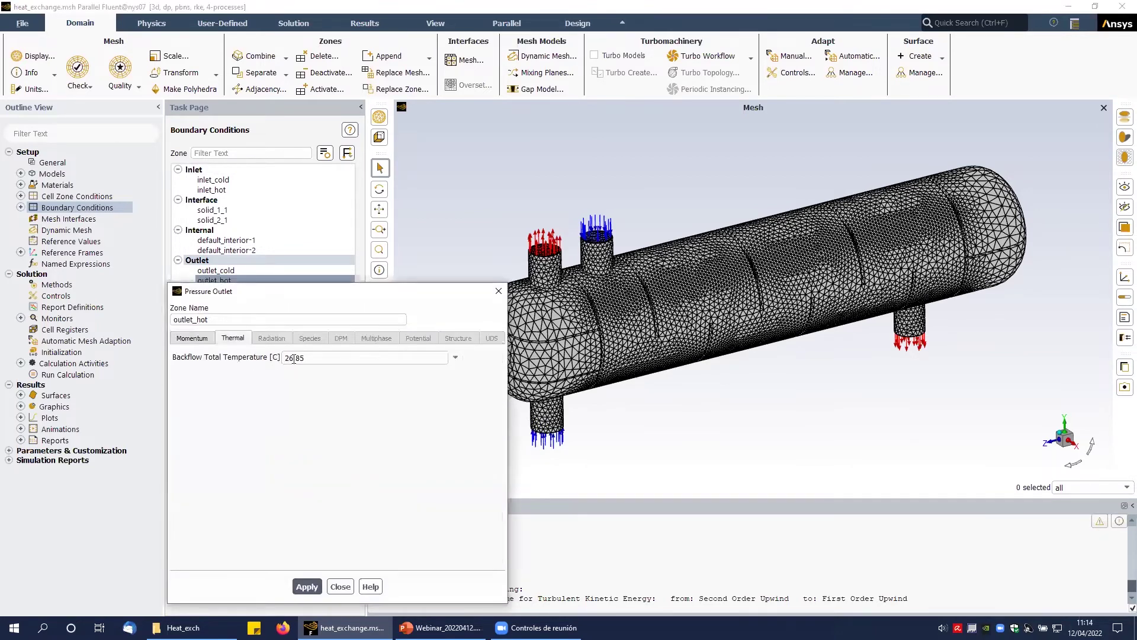
text(20)
click(318, 586)
click(348, 586)
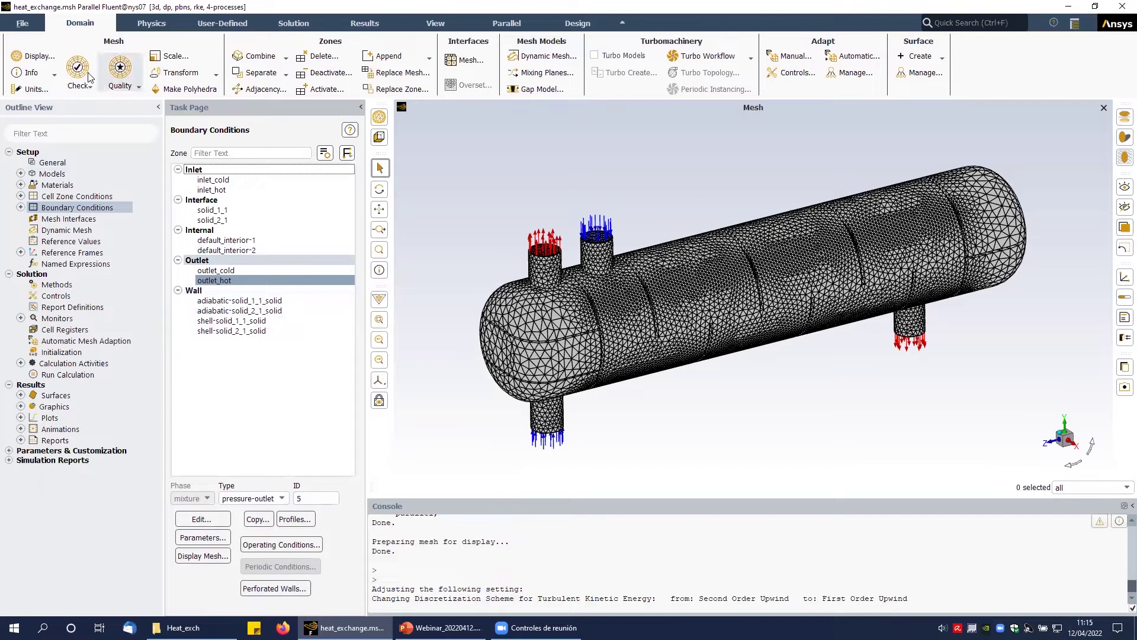
Display only the mesh surfaces adiabatic-solid_1_1_solid and adiabatic-solid_2_1_solid.
click(33, 56)
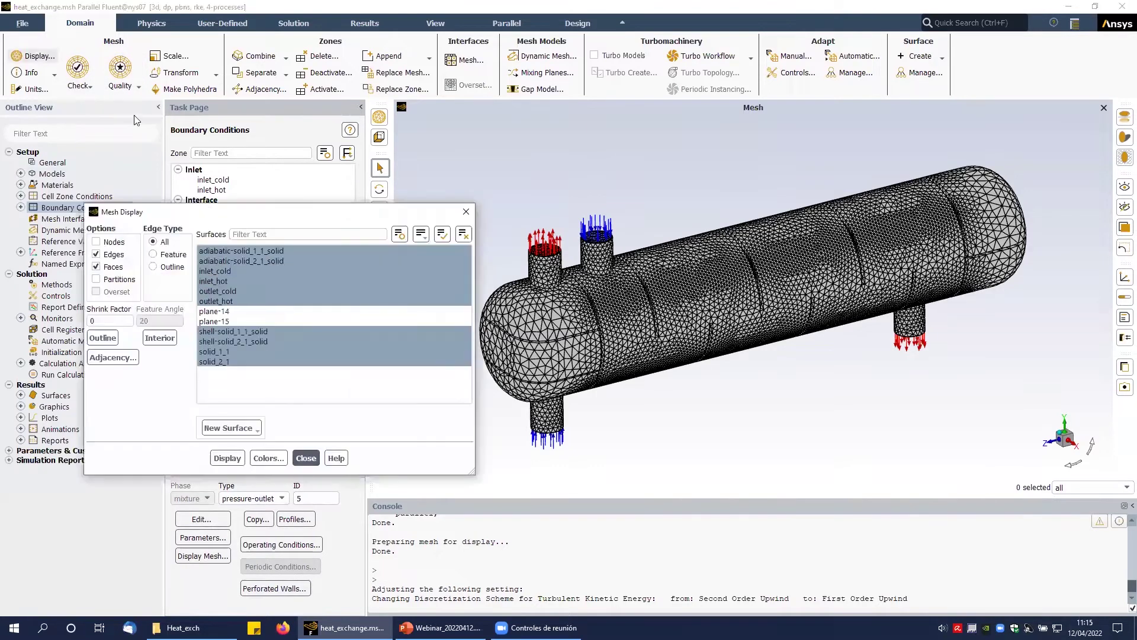
click(463, 234)
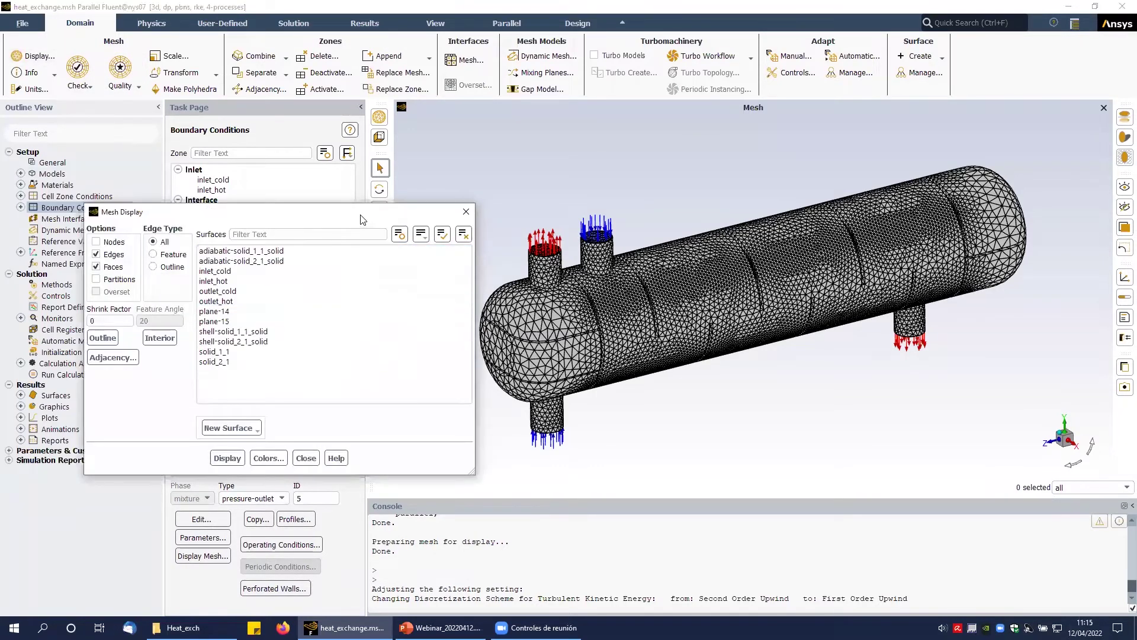
drag(363, 219, 279, 150)
click(177, 182)
click(189, 192)
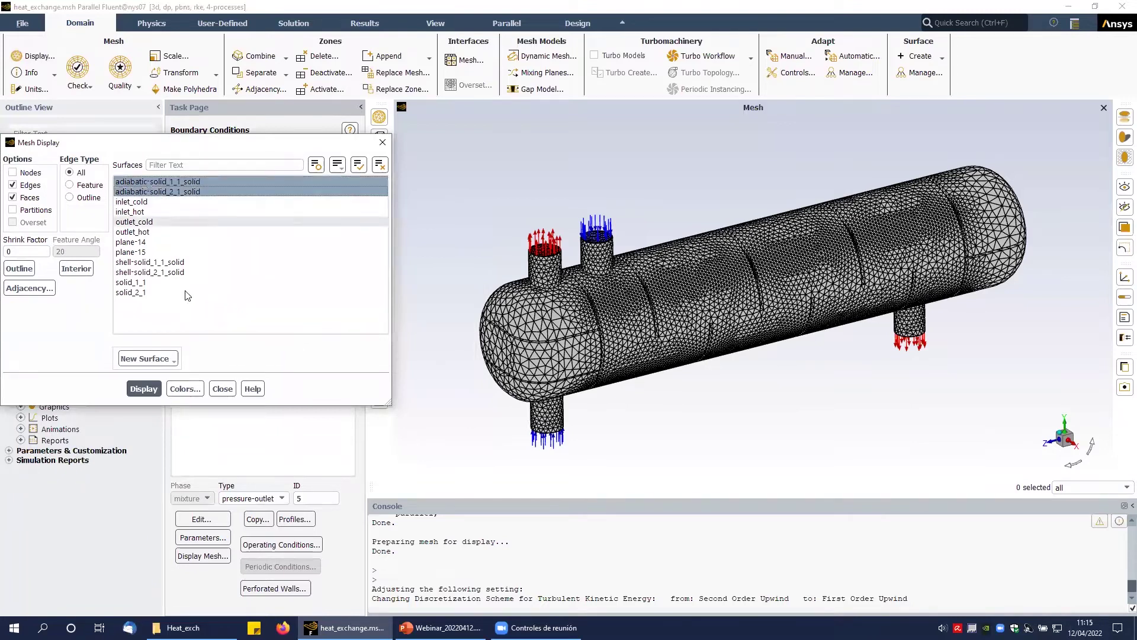
click(146, 387)
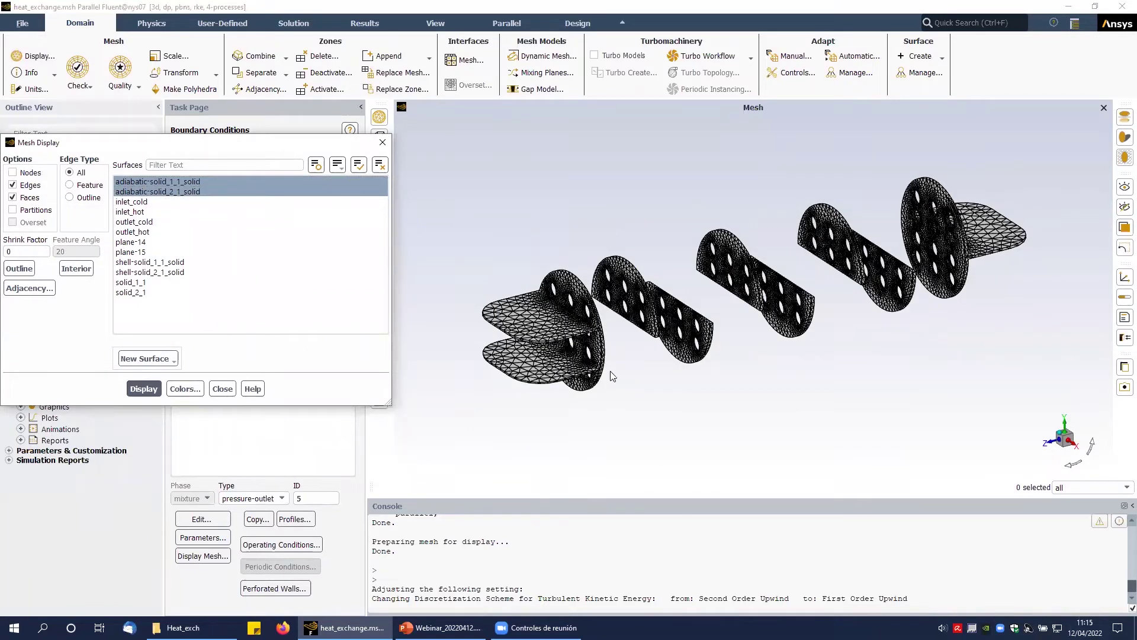
Examine the mesh of the adiabatic baffles and end plates up close and from different angles.
scroll(596, 340, up, 5)
drag(492, 273, 576, 300)
scroll(576, 300, up, 6)
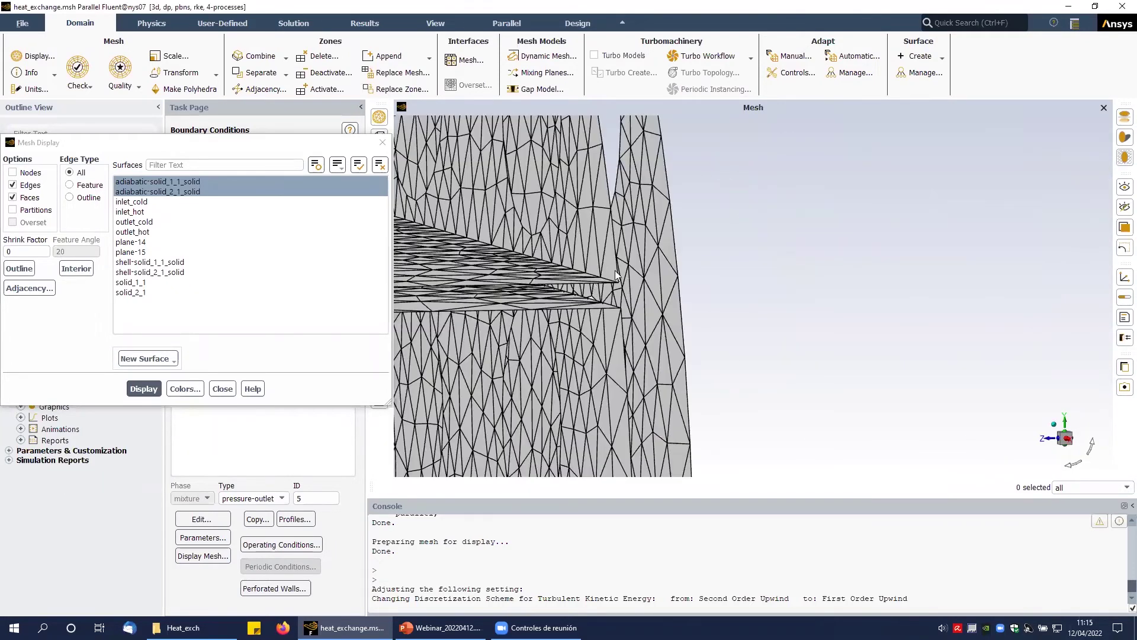
scroll(615, 270, down, 6)
drag(593, 258, 615, 245)
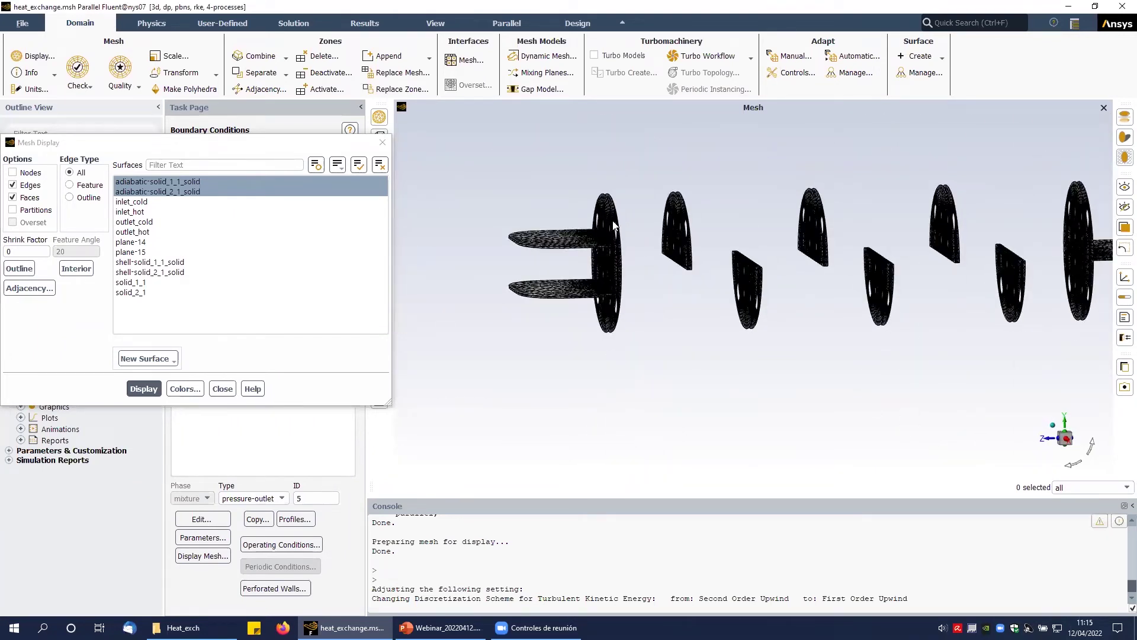
scroll(527, 250, up, 5)
scroll(630, 257, down, 6)
drag(690, 264, 664, 293)
drag(719, 250, 757, 269)
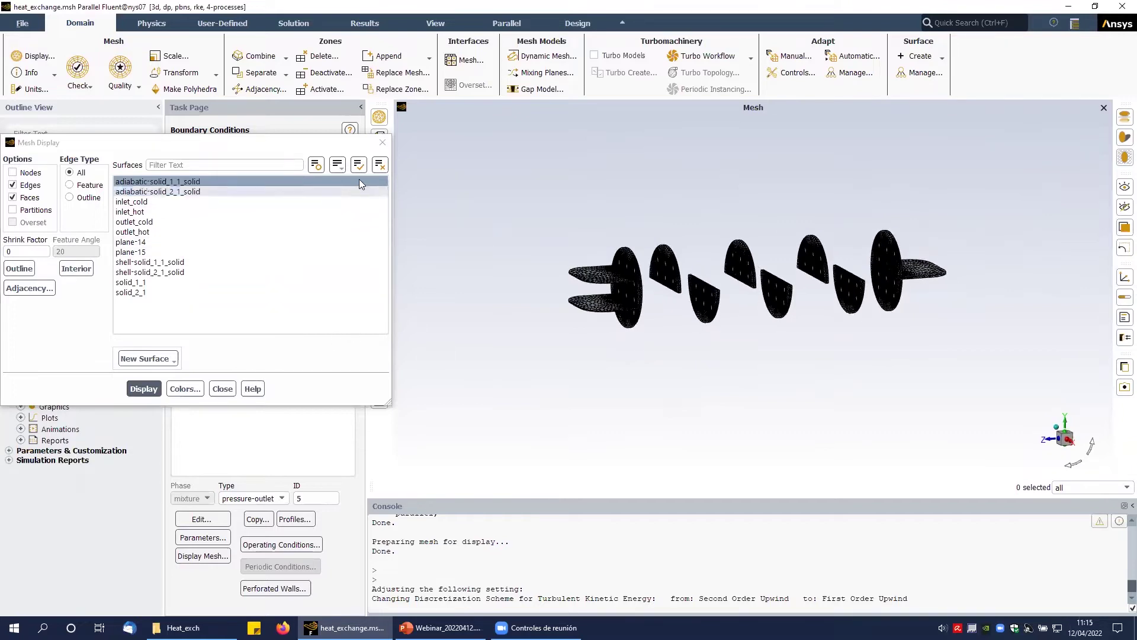
Display all mesh surfaces except plane-14 and plane-15, and close the mesh display settings.
key(ctrl+a)
ctrl+click(147, 242)
ctrl+click(146, 251)
click(142, 389)
click(223, 388)
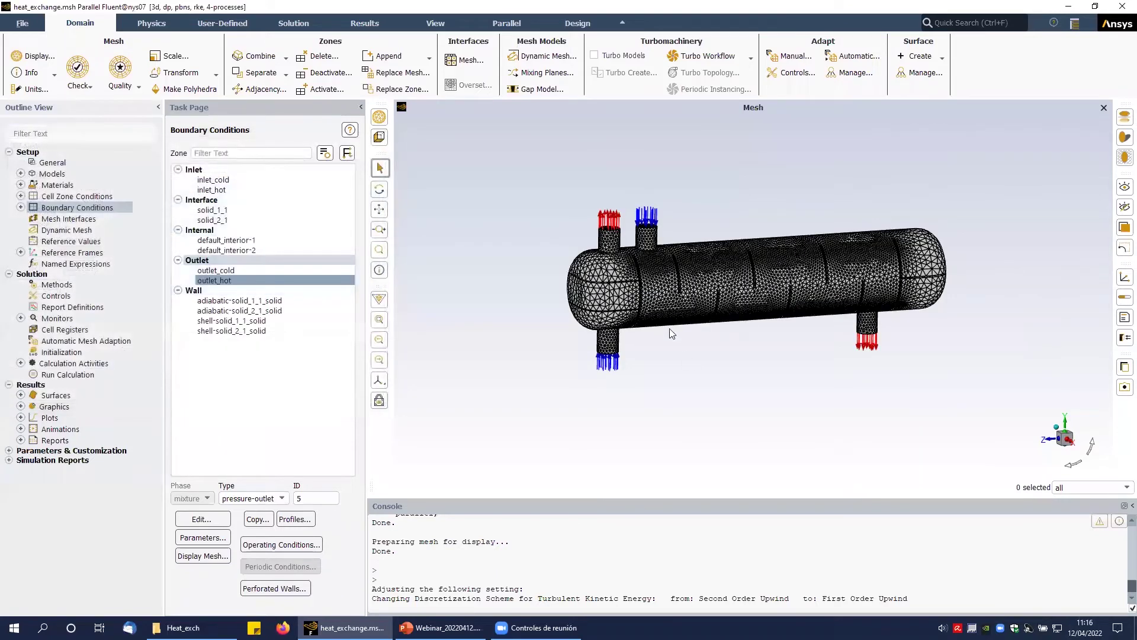
Check the thermal conditions of the wall adiabatic-solid_1_1_solid and close its settings.
click(305, 301)
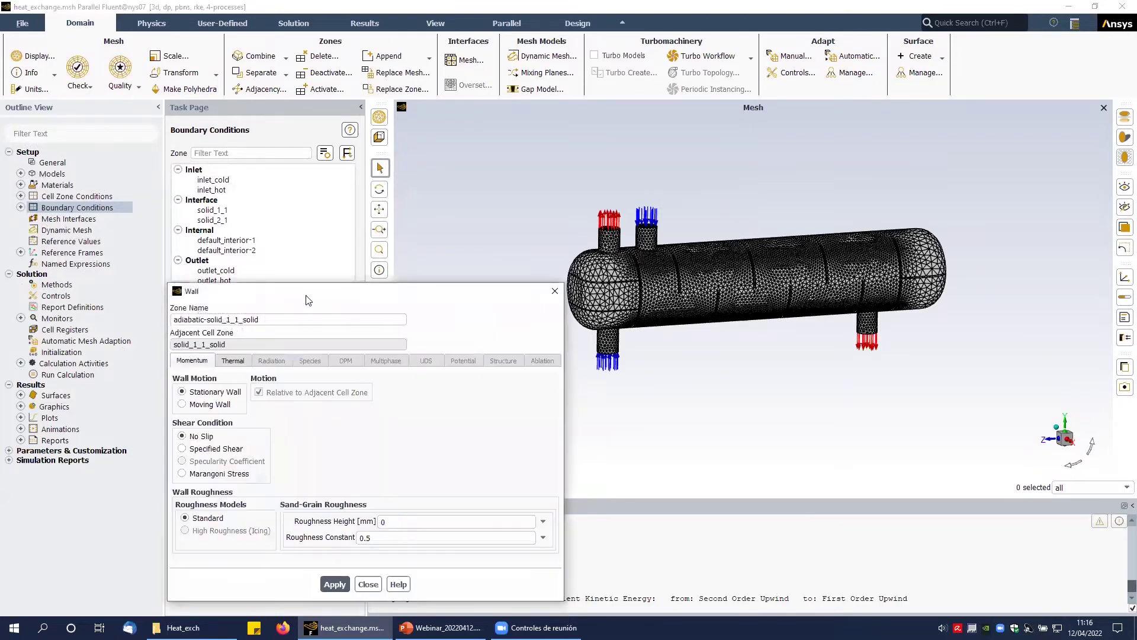
click(233, 361)
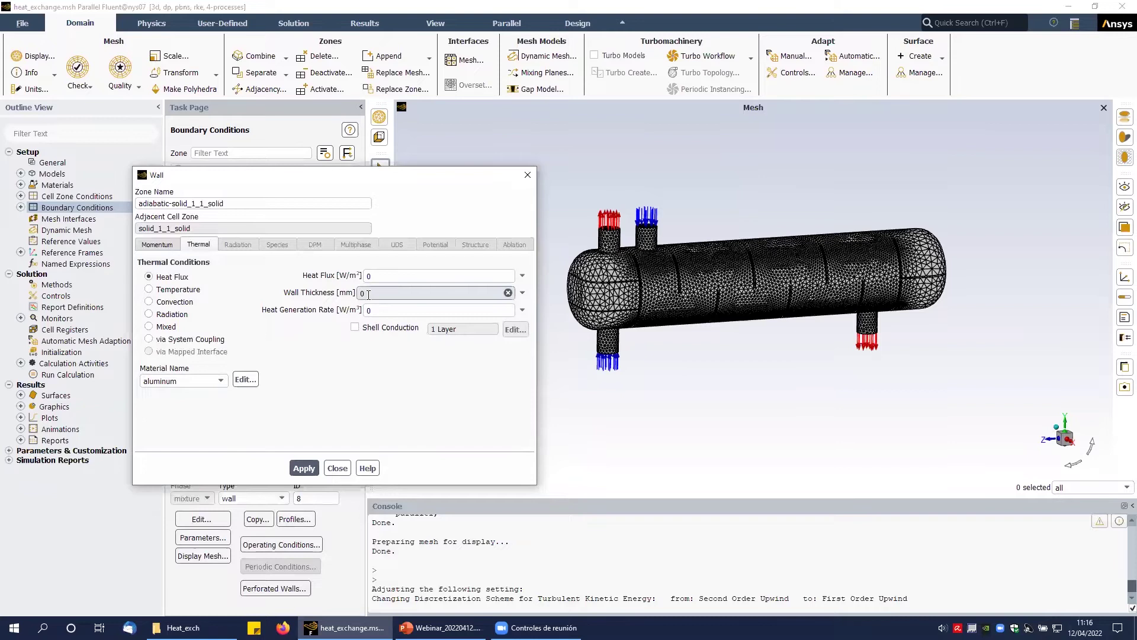
click(337, 468)
Display only the mesh surfaces shell-solid_1_1_solid and shell-solid_2_1_solid, inspect the outer shell, and close the mesh display settings.
click(255, 320)
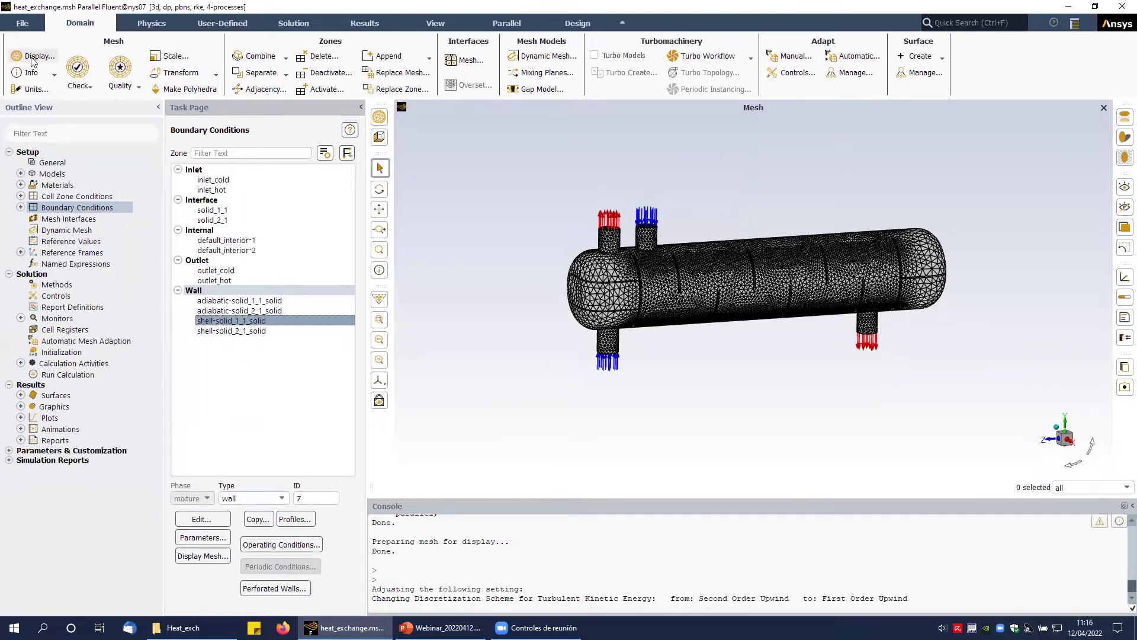
click(35, 56)
click(380, 165)
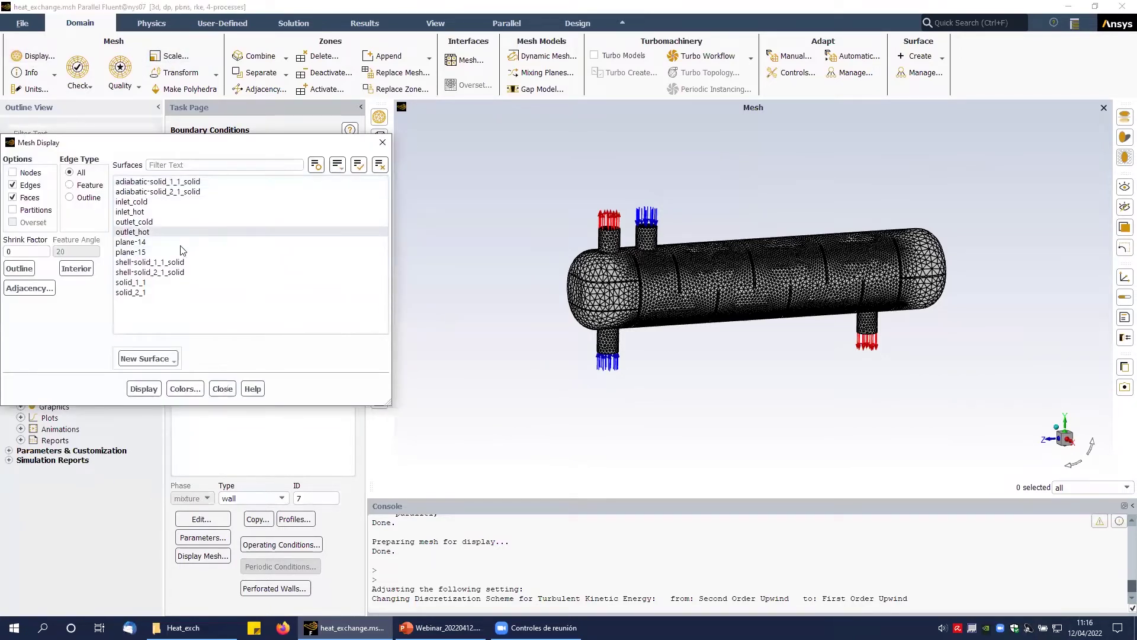
shift+click(168, 272)
click(144, 388)
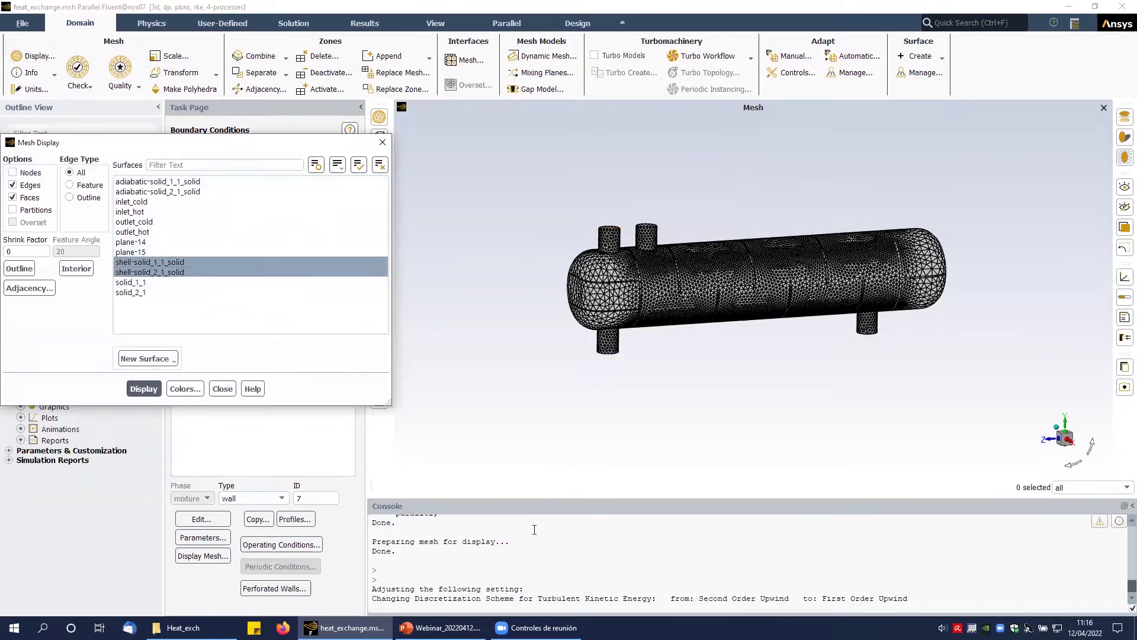
scroll(632, 247, up, 5)
drag(643, 316, 661, 285)
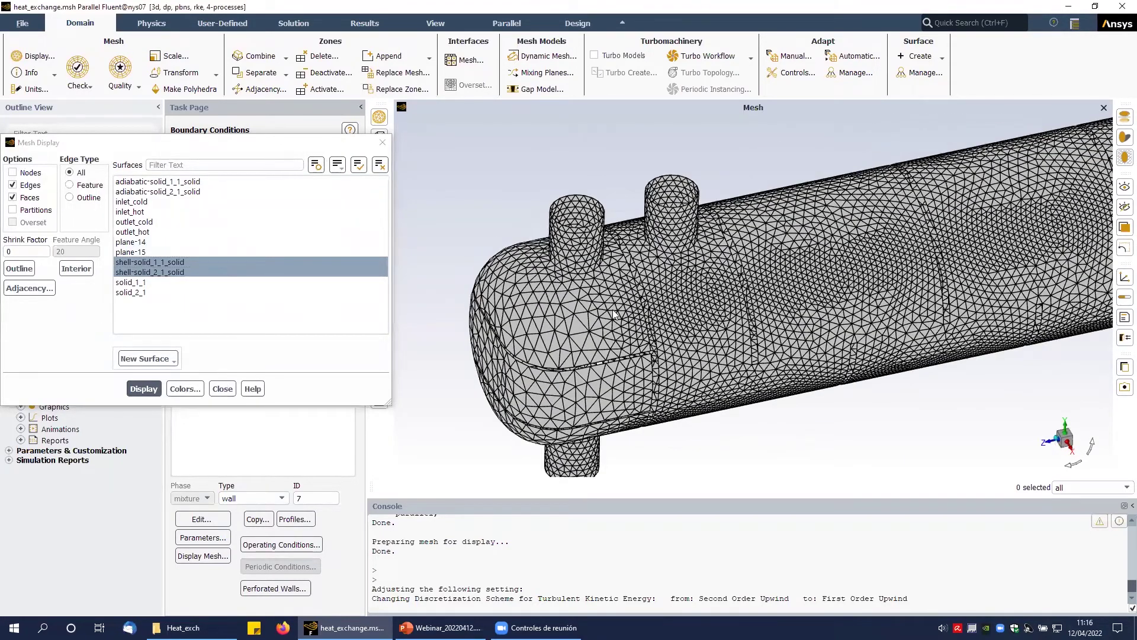
scroll(656, 286, down, 5)
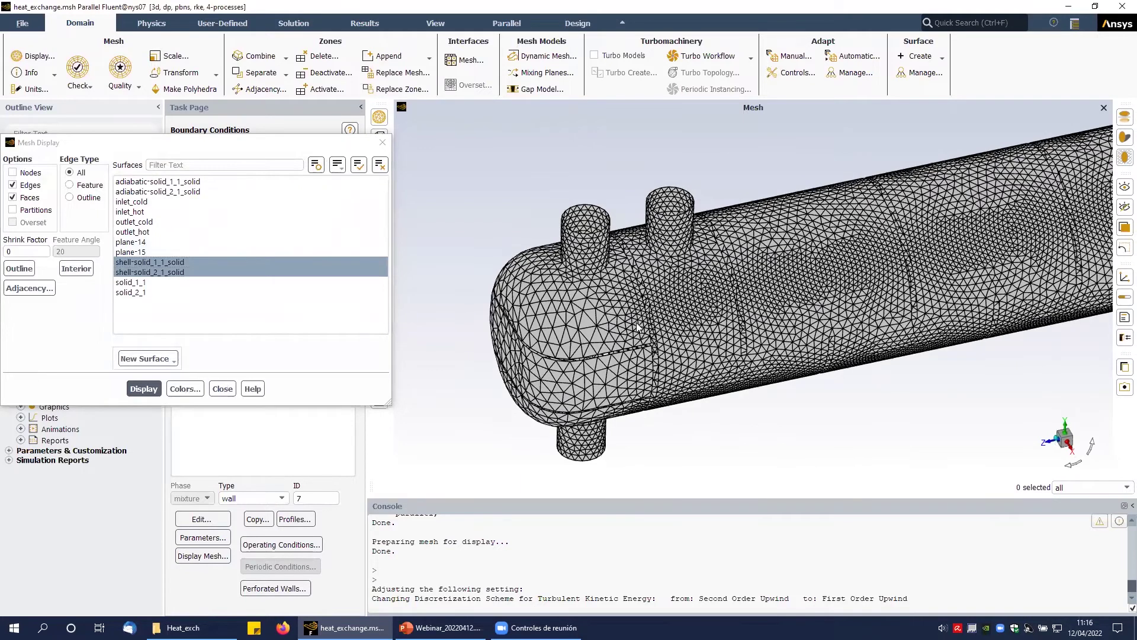
click(219, 389)
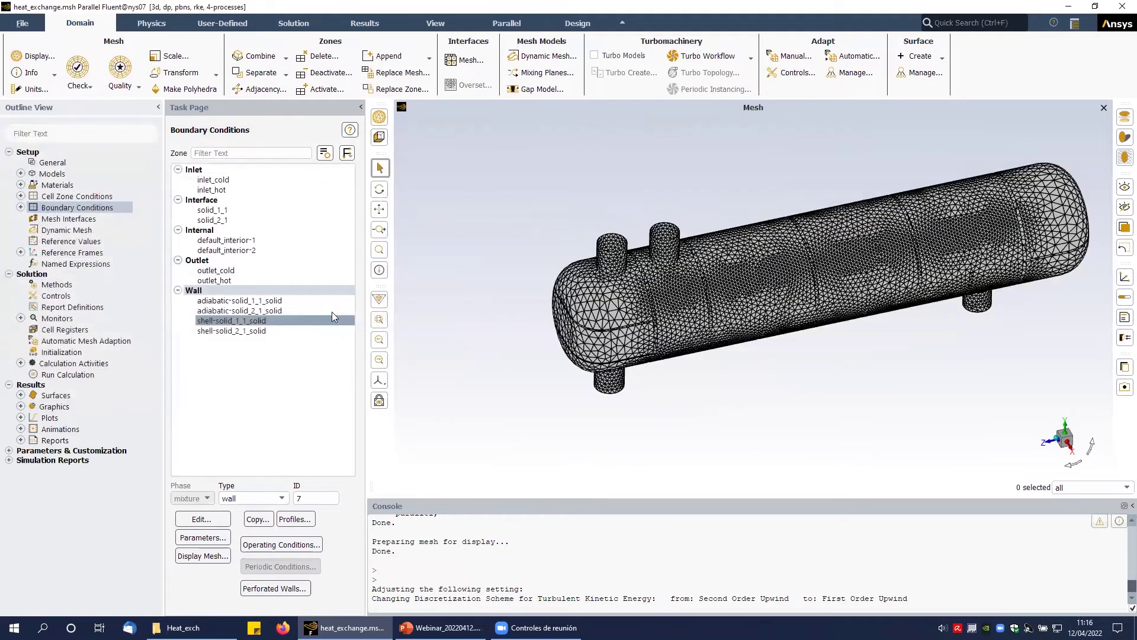
Set the wall shell-solid_1_1_solid to the Convection thermal condition with copper as its material.
click(243, 321)
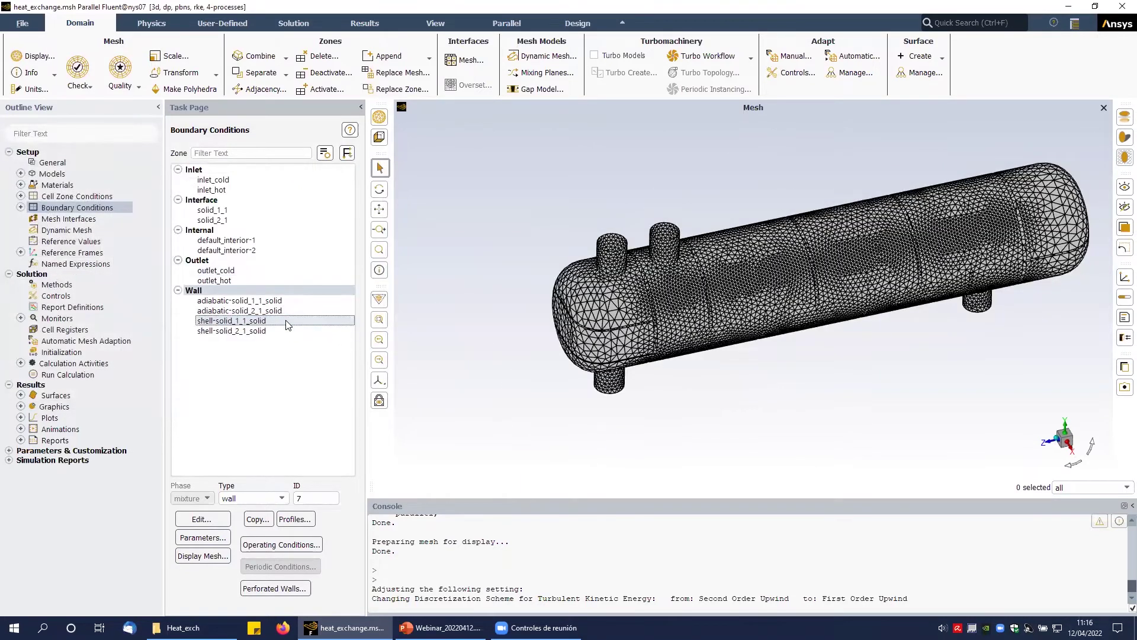
click(246, 320)
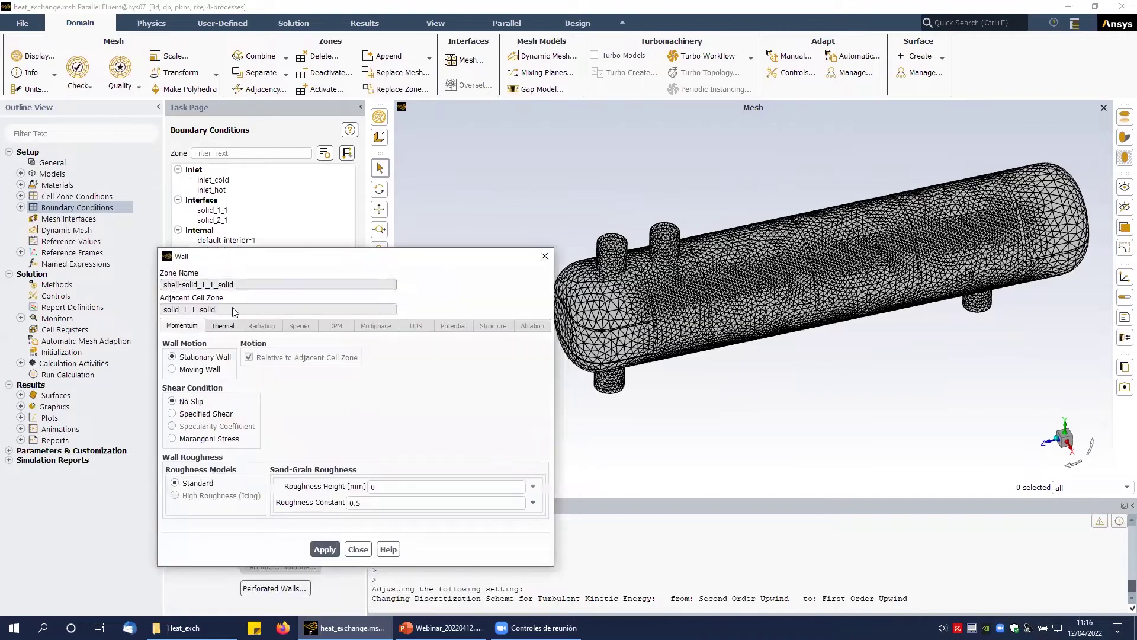
click(222, 326)
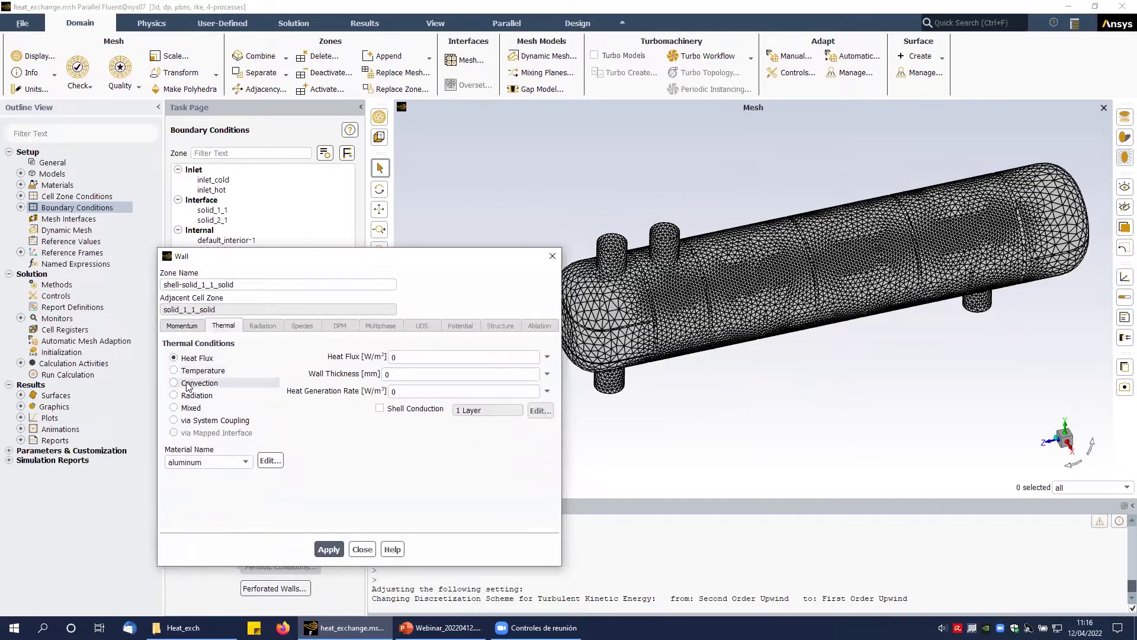
click(175, 384)
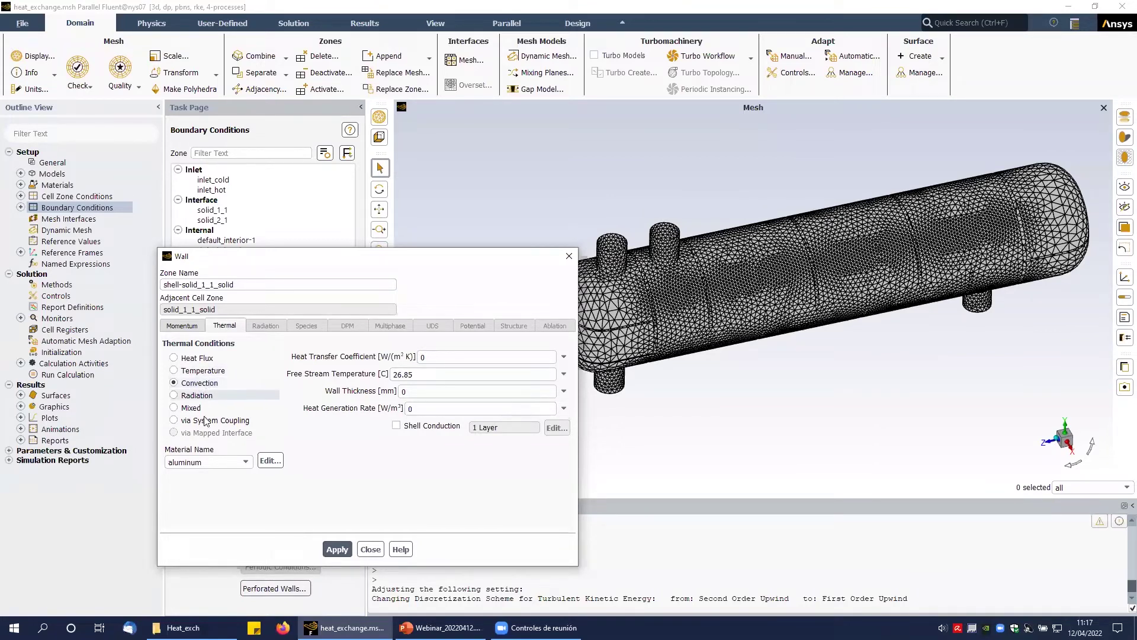
click(200, 463)
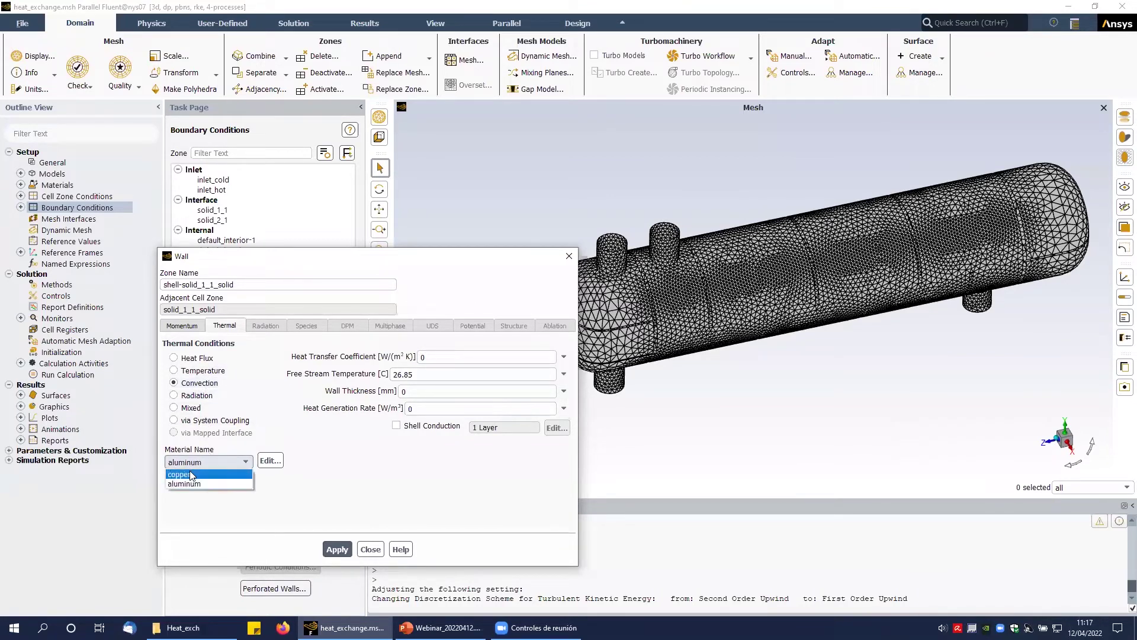
click(189, 476)
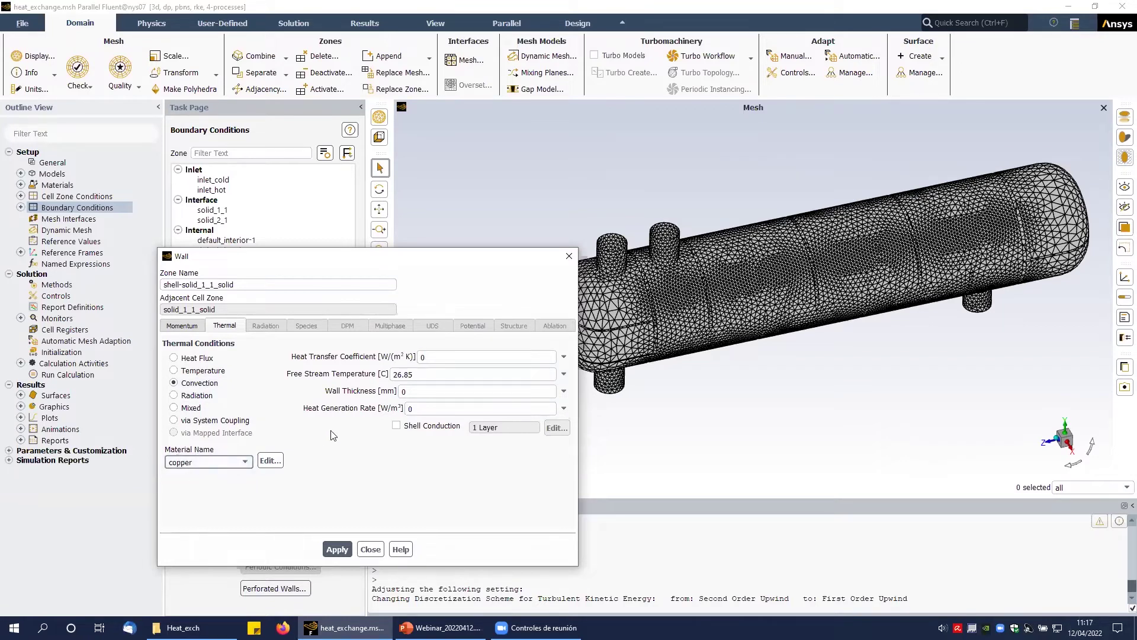
Give the shell wall a thickness of 0.5 mm, a heat transfer coefficient of 10 W/(m² K) and a free stream temperature of 20 °C.
double_click(404, 391)
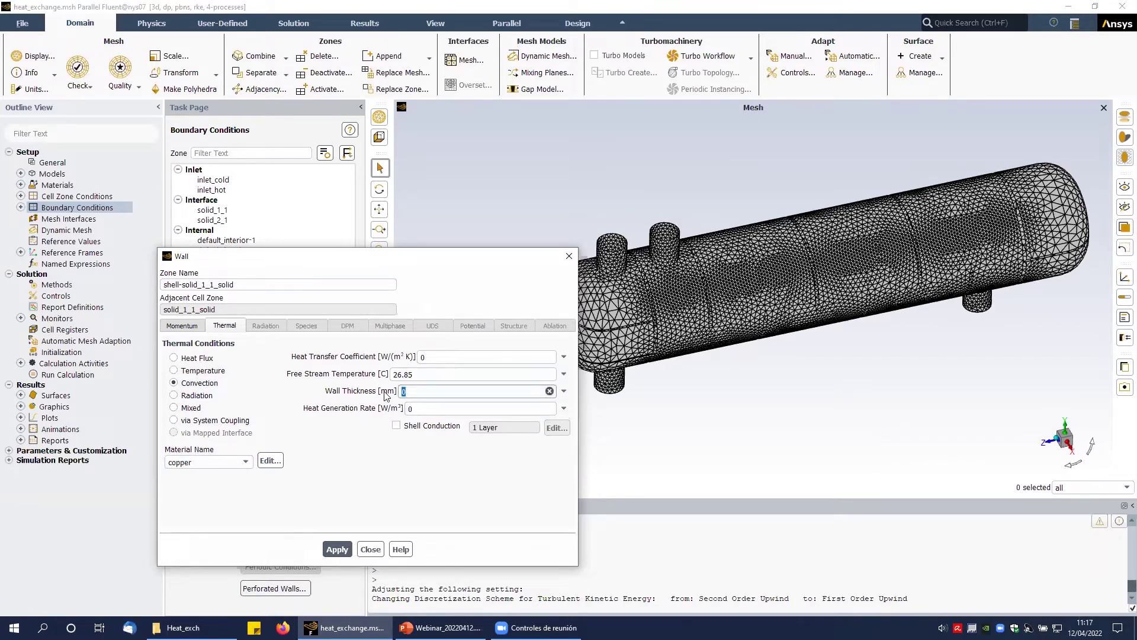
text(0.5)
double_click(423, 357)
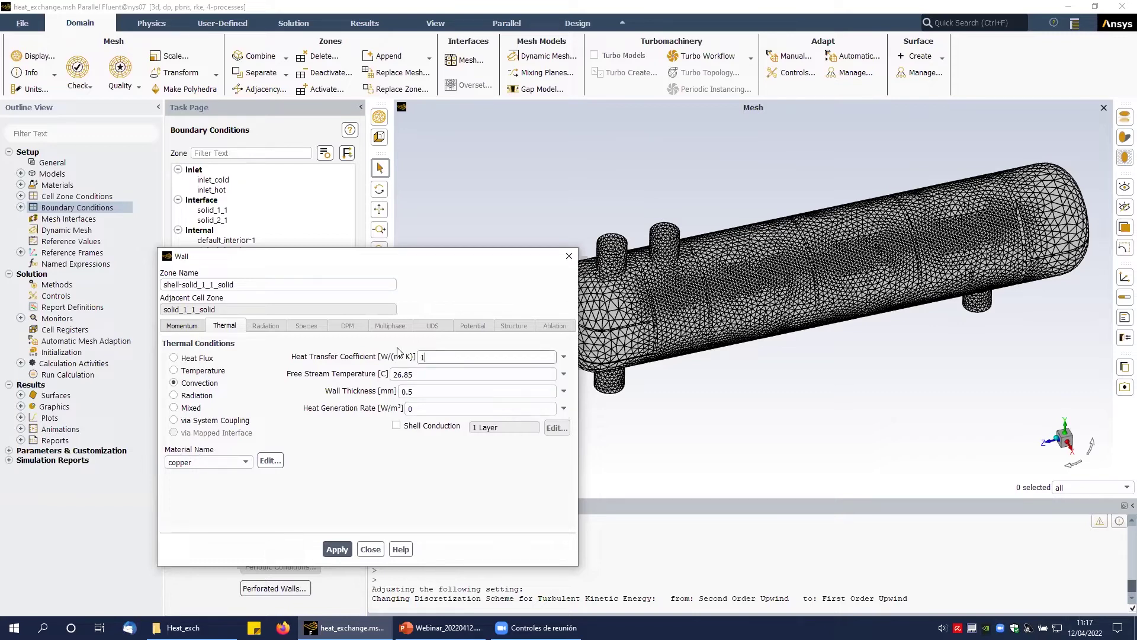
text(10)
double_click(403, 375)
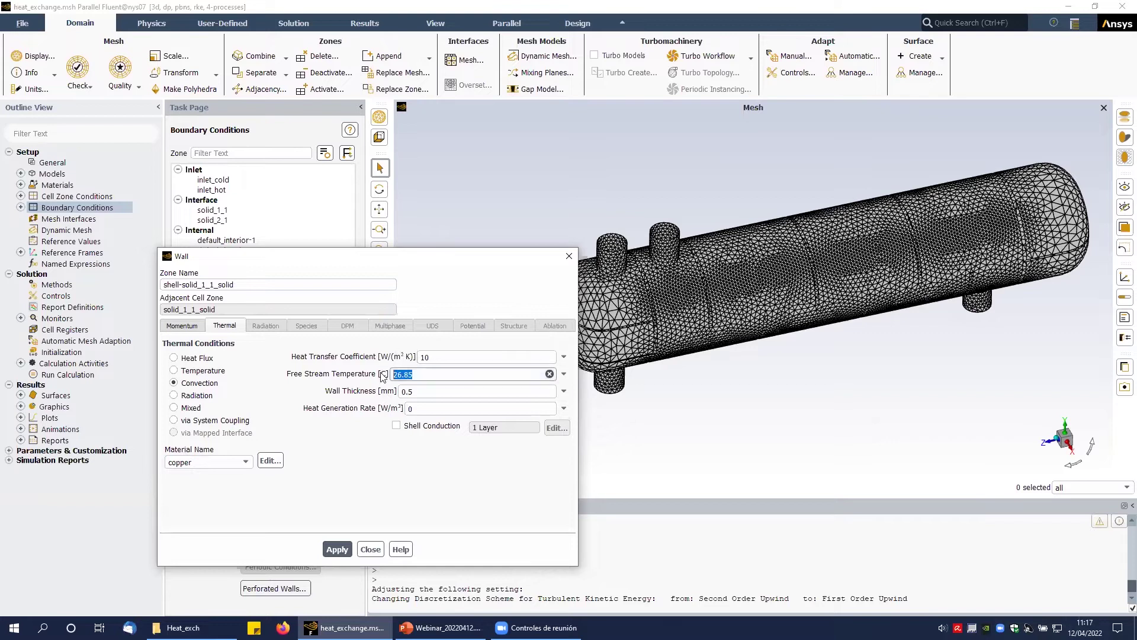
text(20)
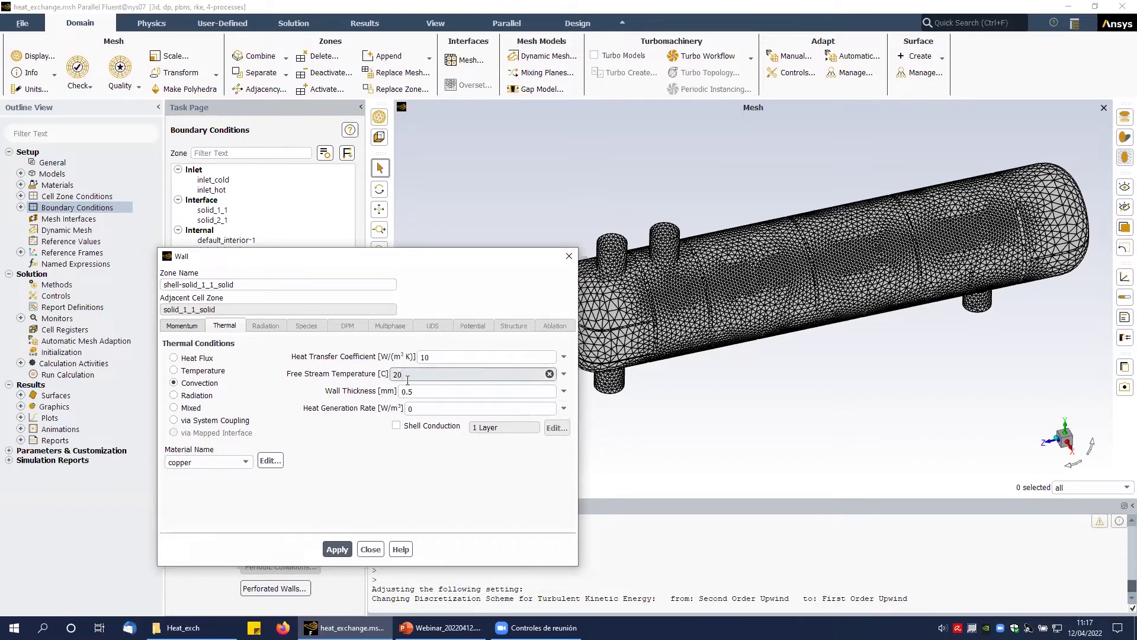
click(347, 553)
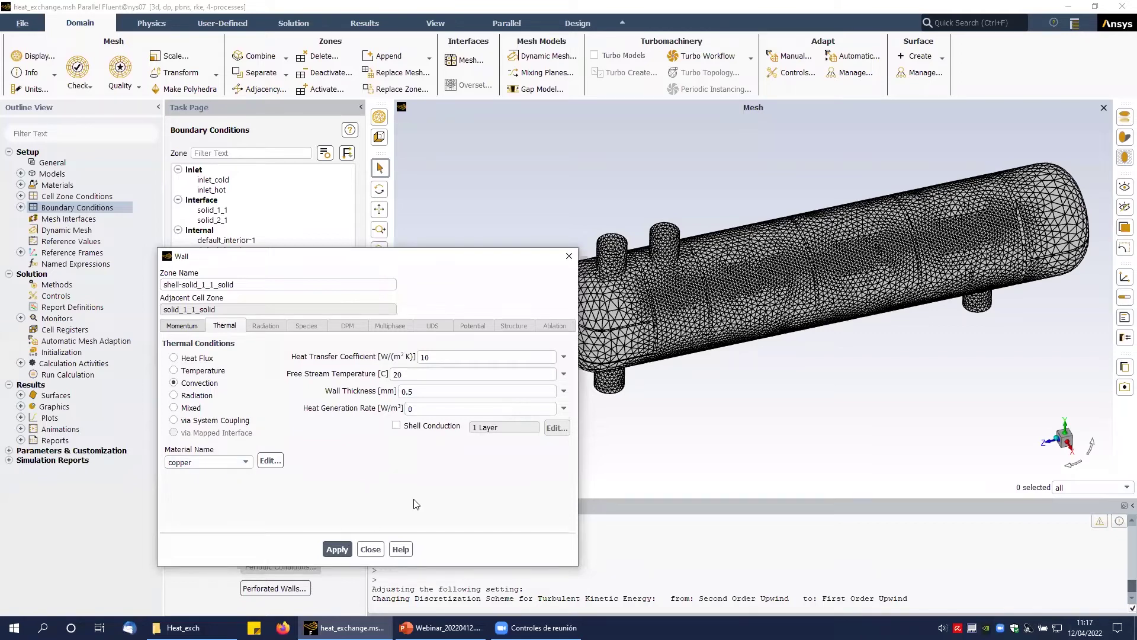
Try shell conduction on the wall with two conduction layers, 0.5 mm of aluminum and 0.25 mm of copper.
click(396, 425)
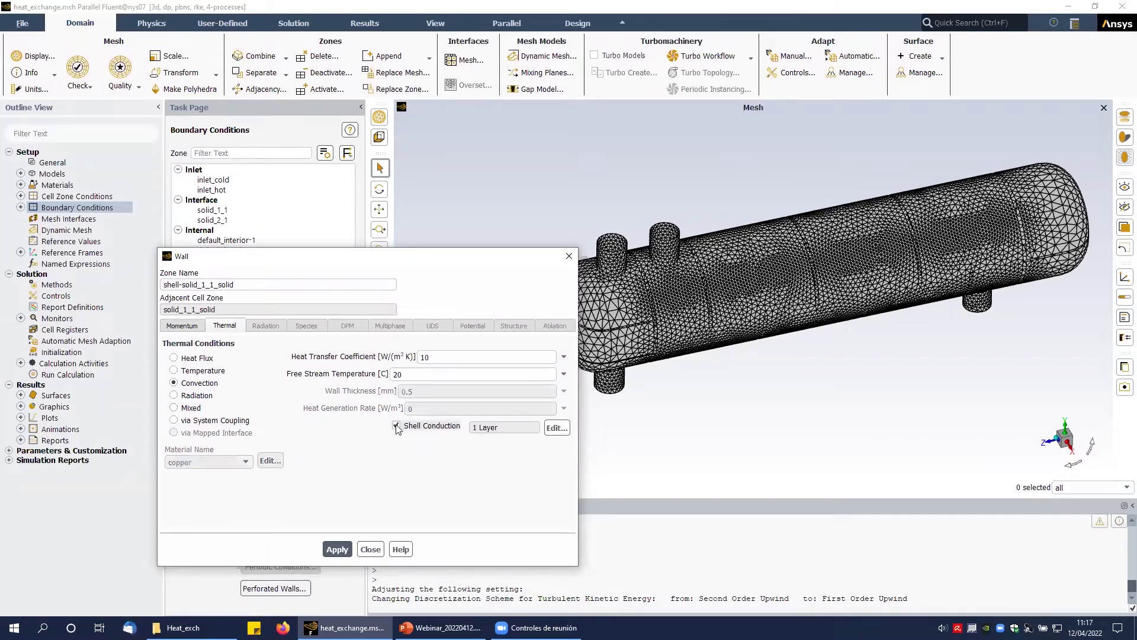
click(557, 428)
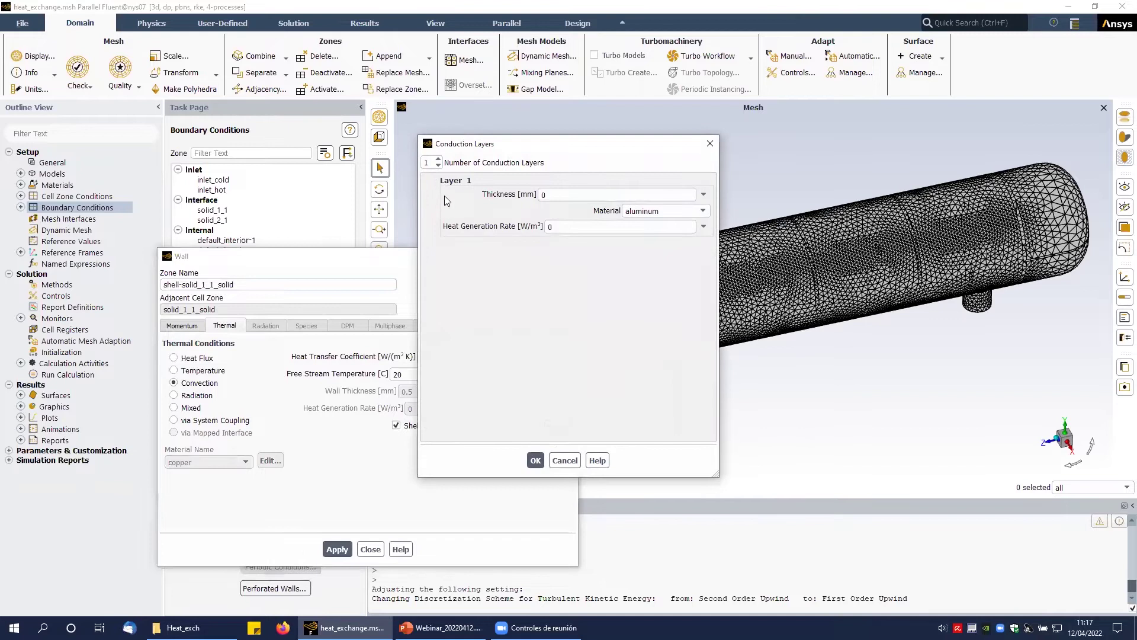
click(439, 159)
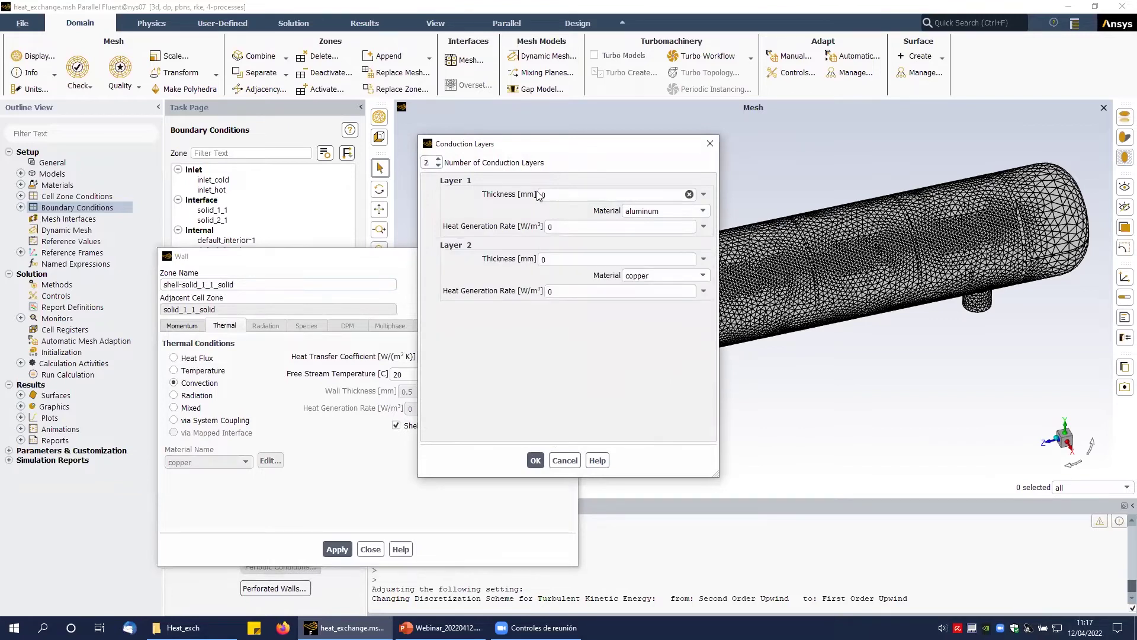
click(560, 193)
text(0.5)
click(589, 259)
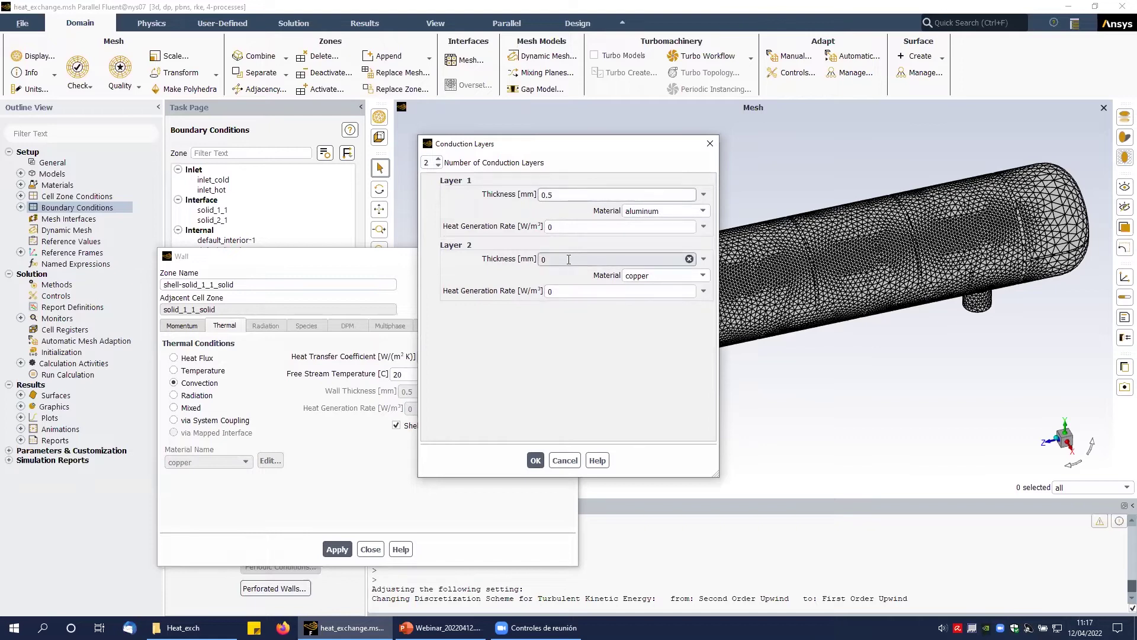
text(0.25)
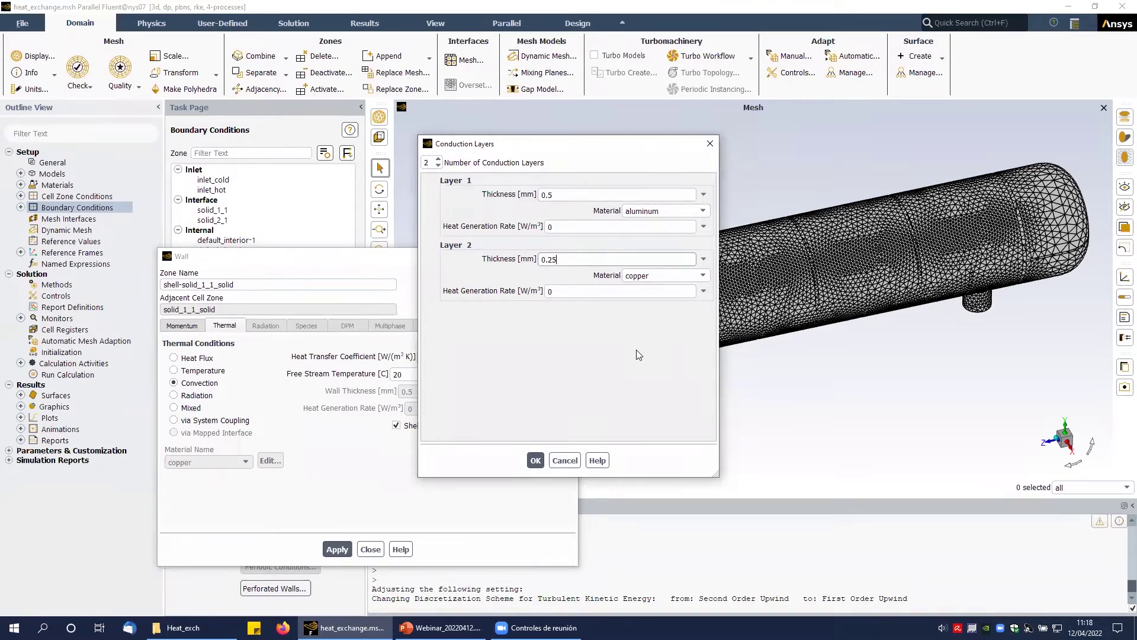
Try raising the number of conduction layers to 5, discard the layer edits and turn off shell conduction.
click(439, 166)
scroll(435, 163, up, 4)
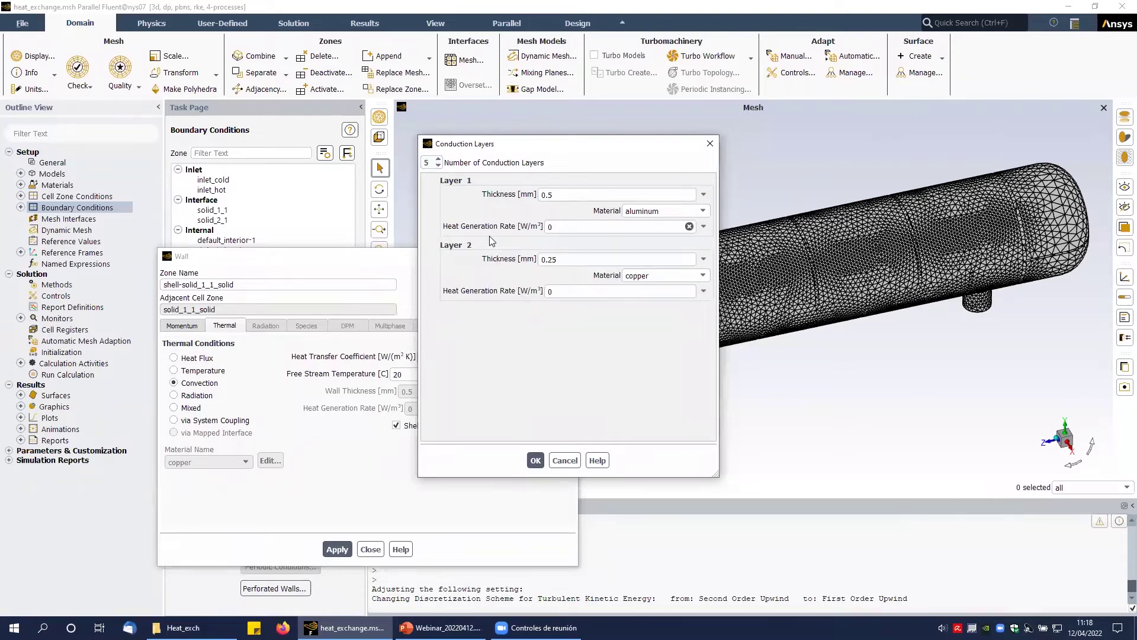
click(564, 460)
click(396, 426)
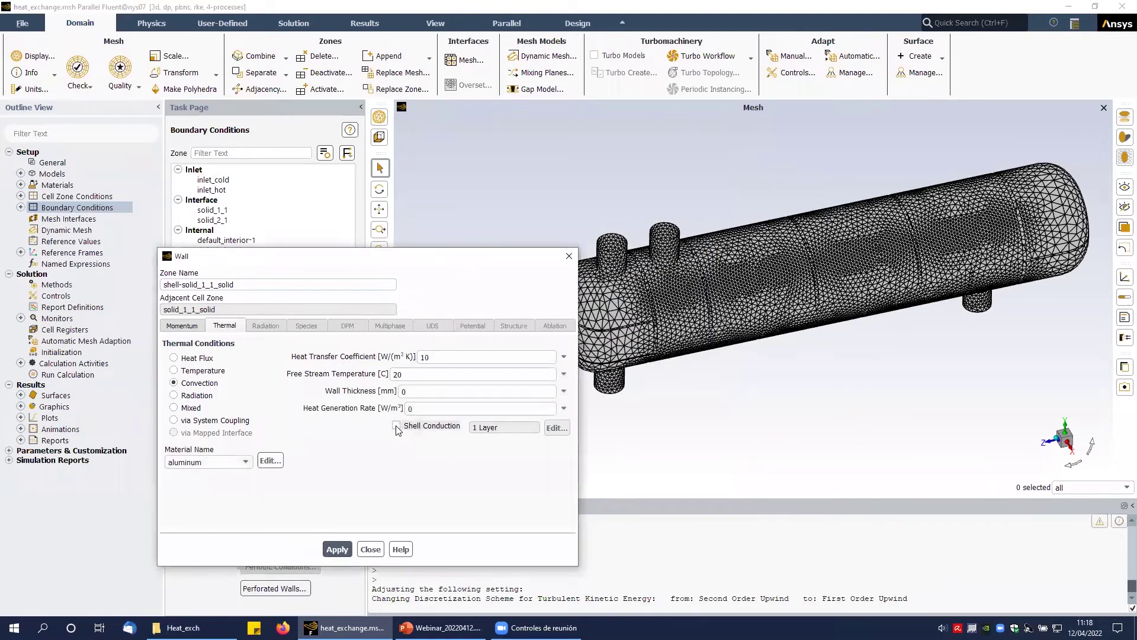
Set the wall thickness of shell-solid_1_1_solid to 0.5 mm and its material to copper, apply the settings and close them.
double_click(432, 390)
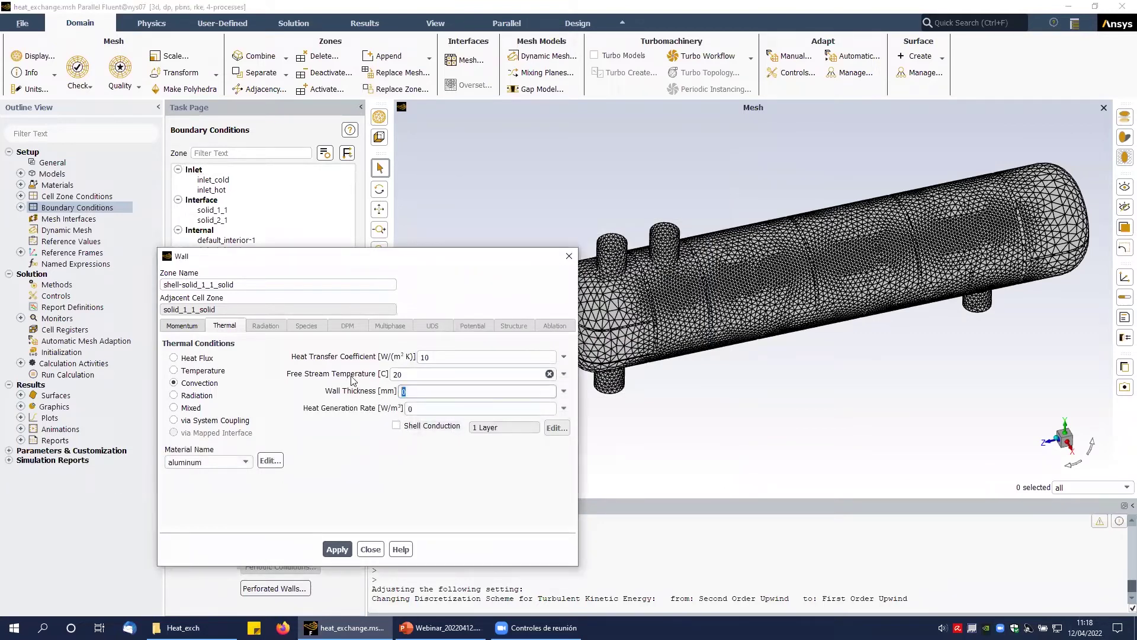
text(0.5)
click(207, 461)
click(189, 480)
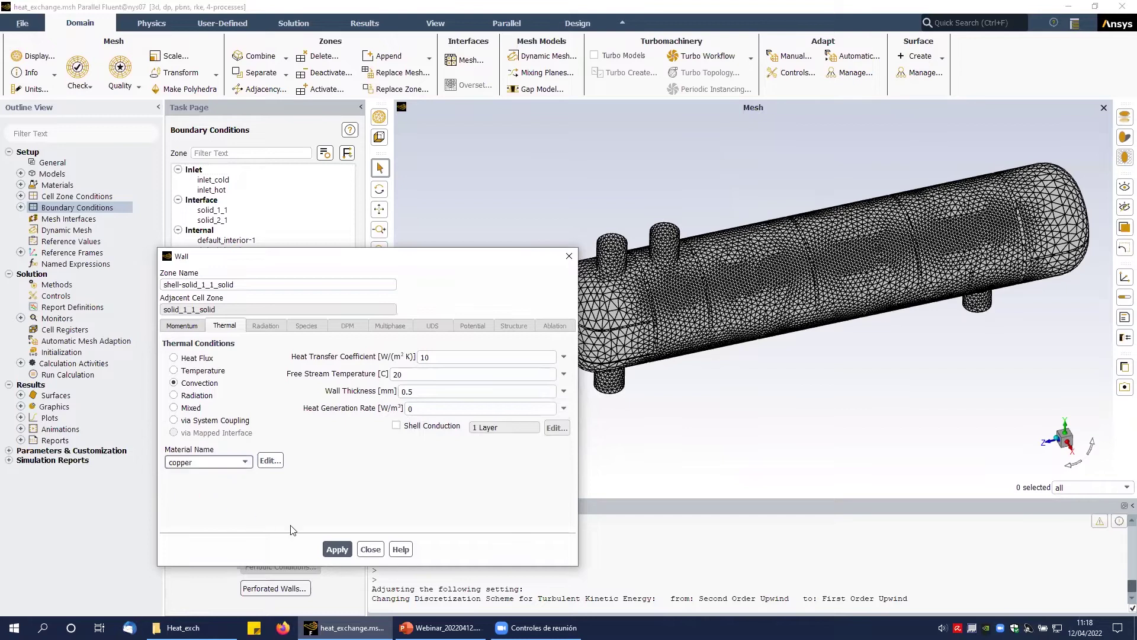
click(327, 549)
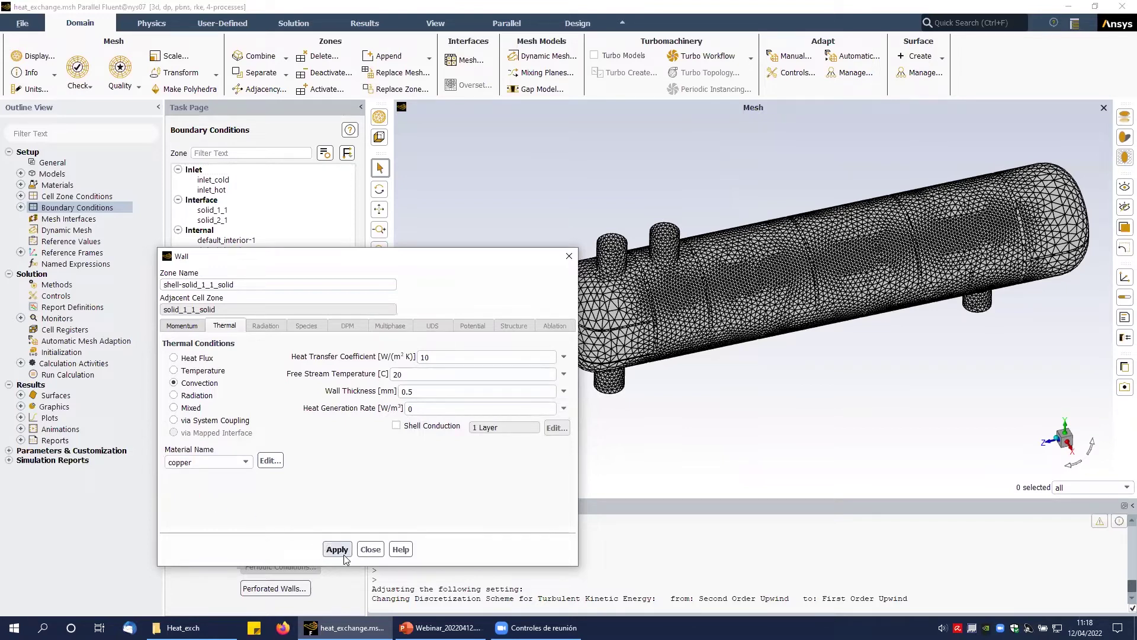
click(369, 549)
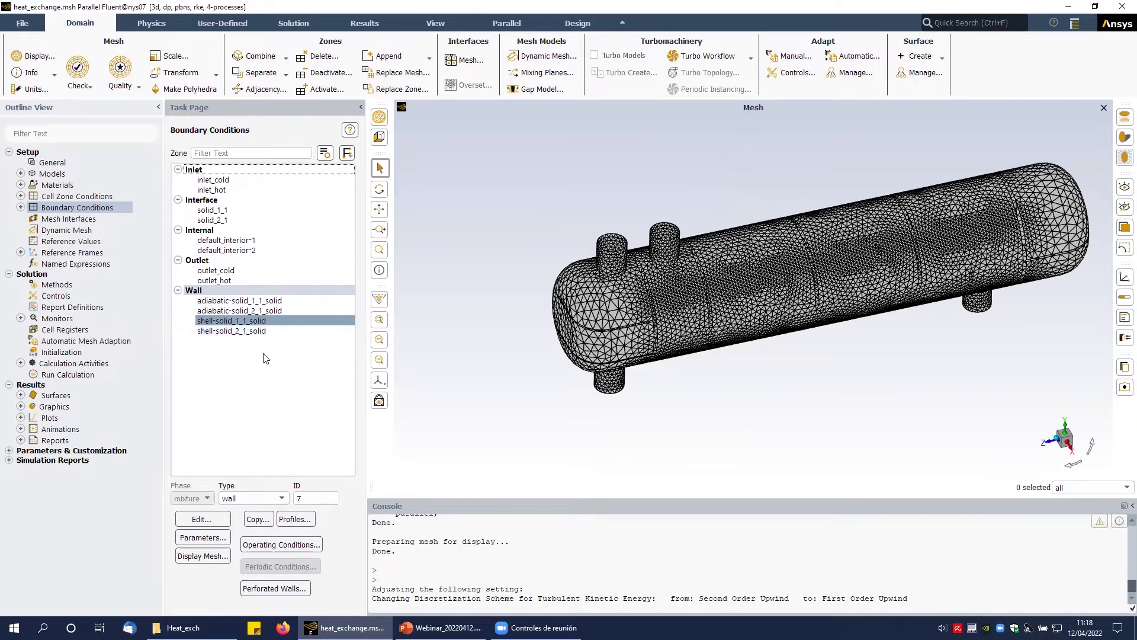
Copy the boundary conditions of shell-solid_1_1_solid to shell-solid_2_1_solid only, confirm the copy and close the copy settings.
click(254, 324)
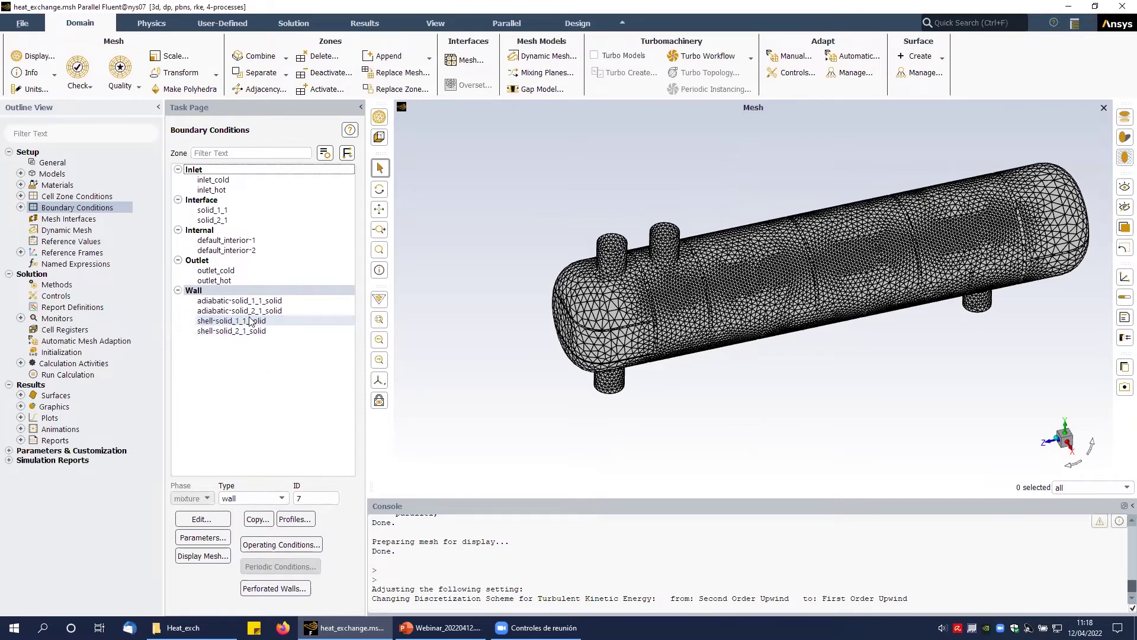
click(254, 322)
click(254, 325)
click(240, 321)
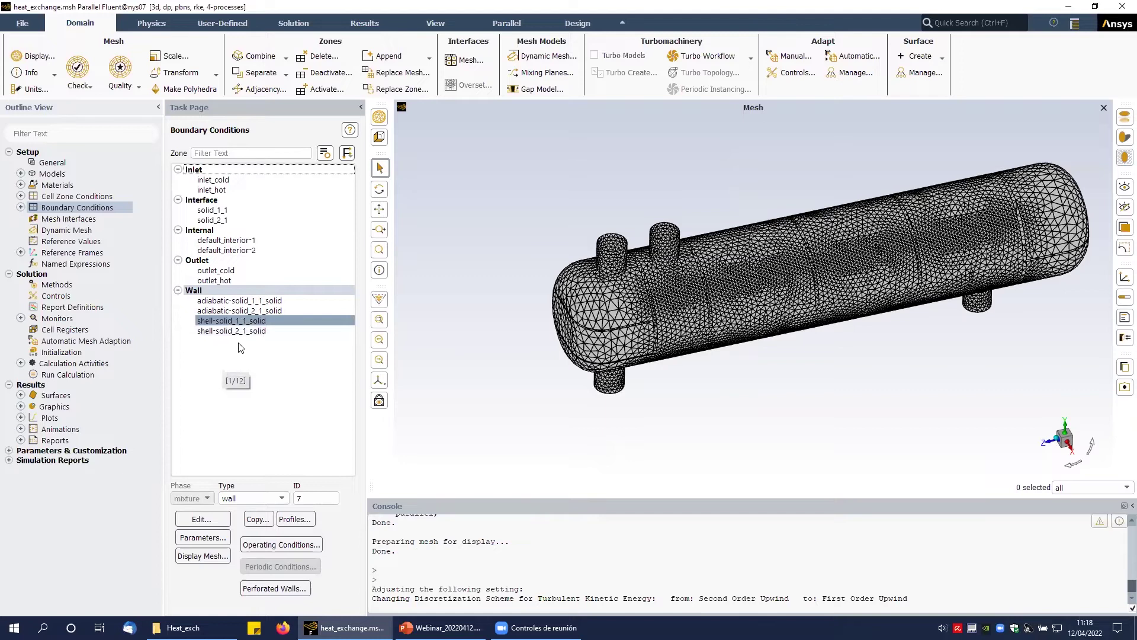
click(259, 519)
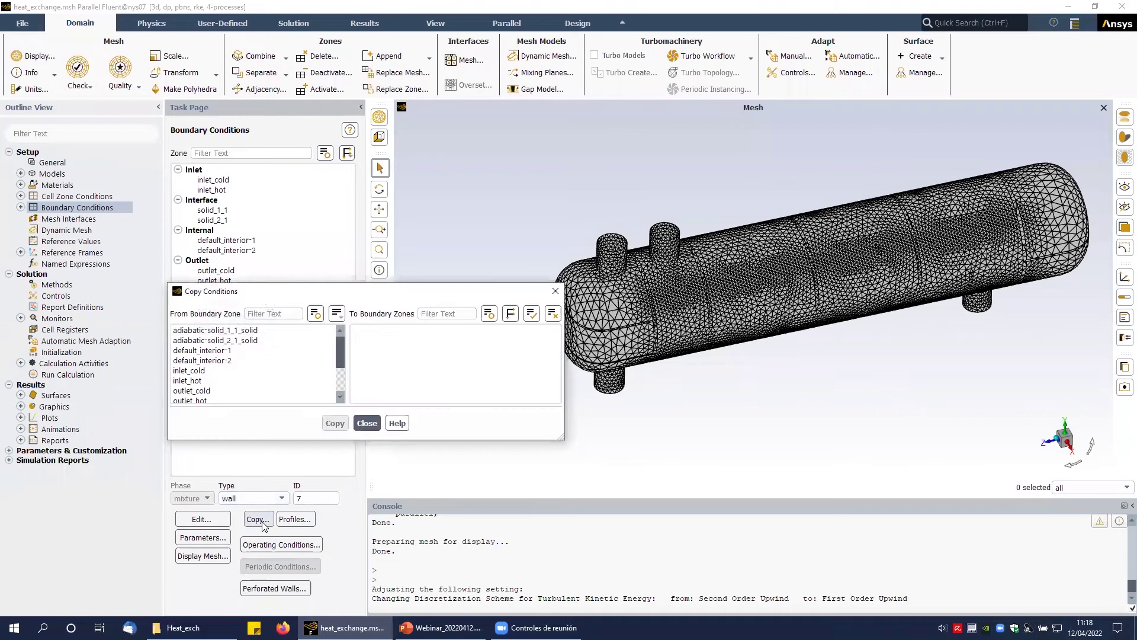
scroll(258, 359, down, 2)
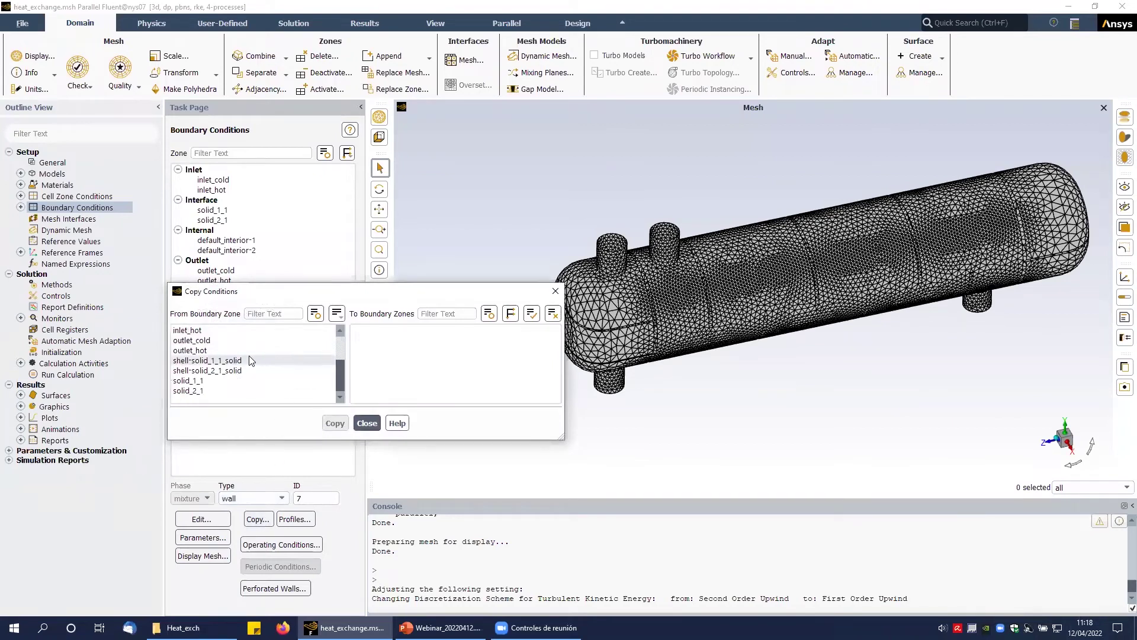
click(249, 356)
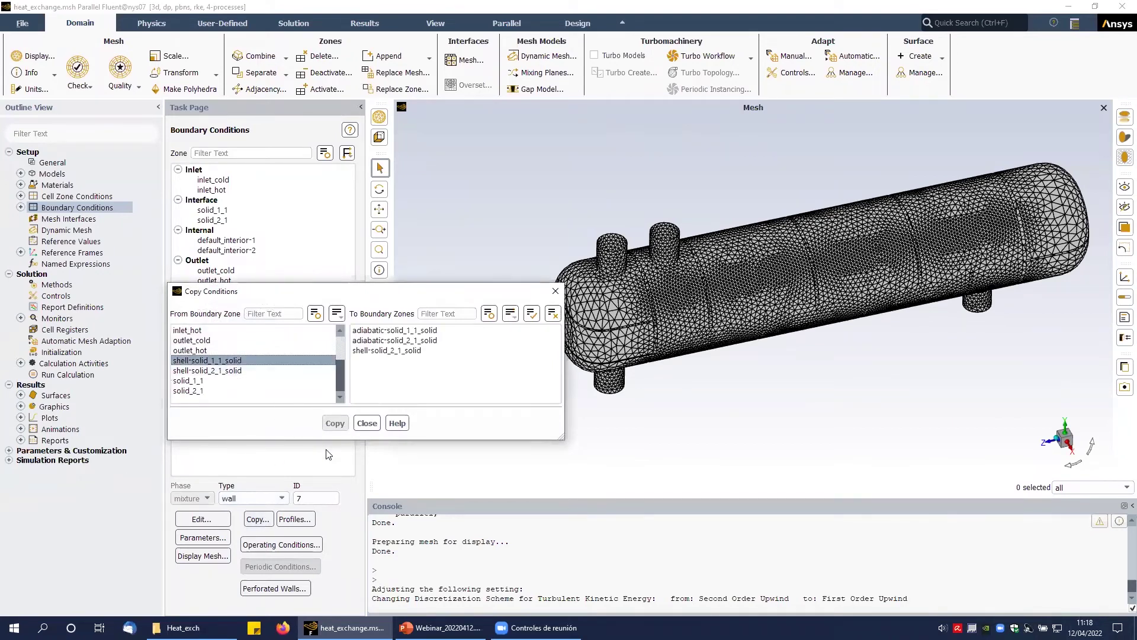
click(403, 352)
click(408, 332)
click(407, 341)
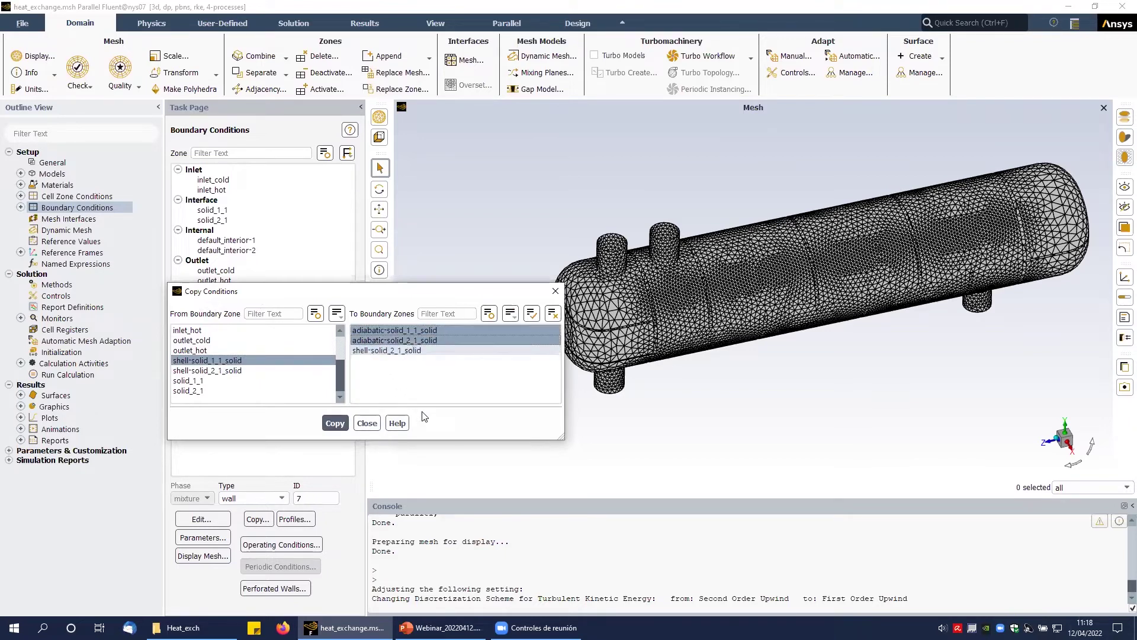
click(334, 422)
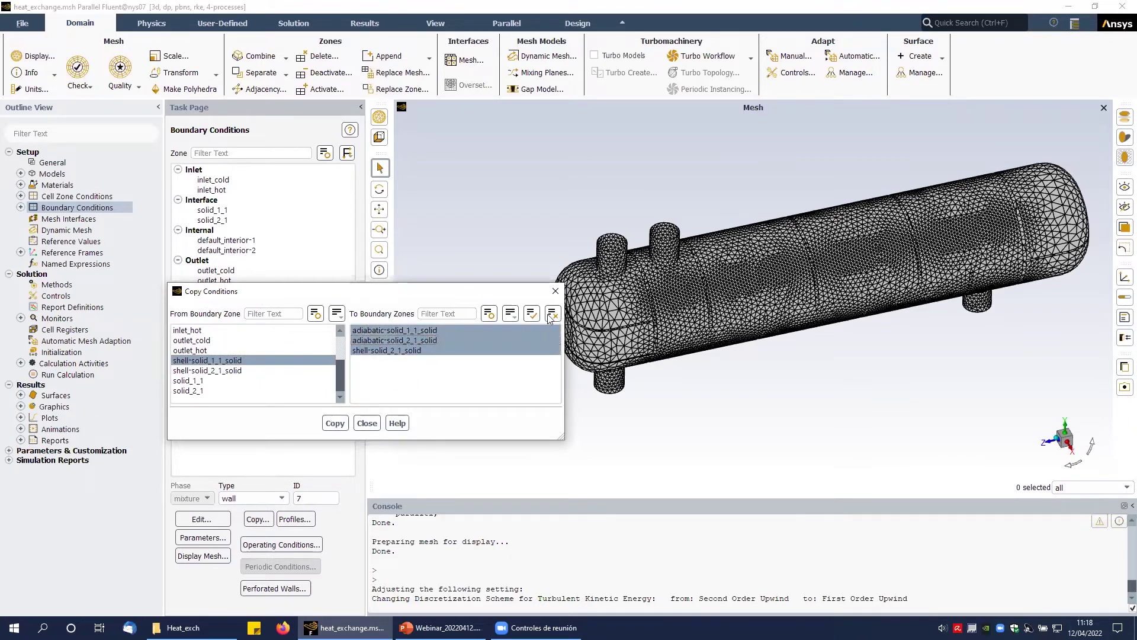
click(409, 351)
click(332, 421)
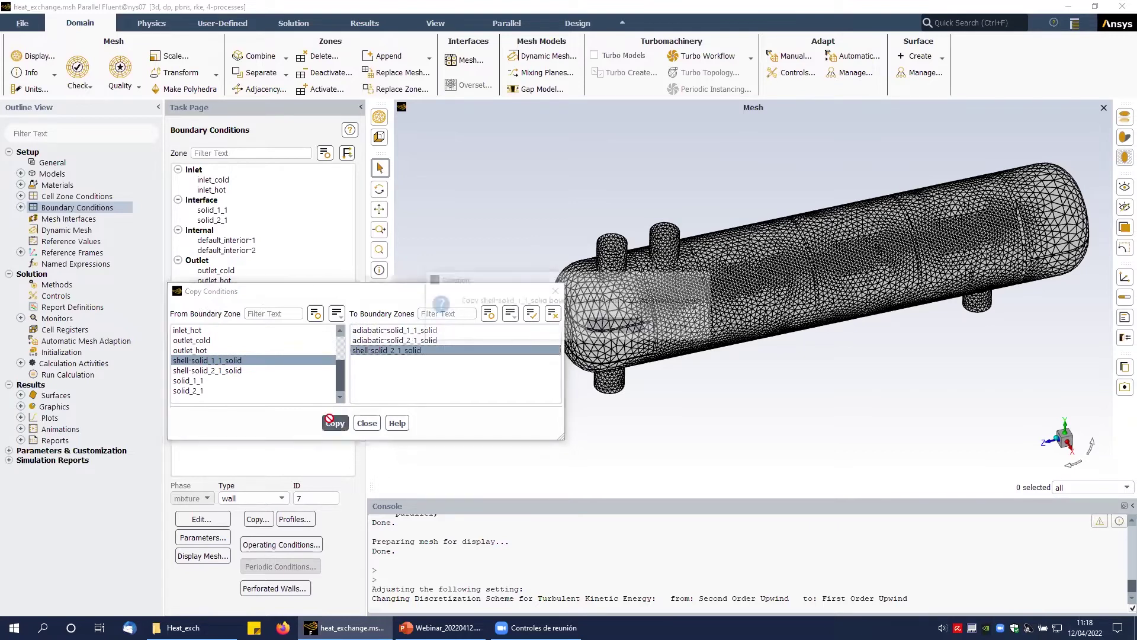
click(617, 326)
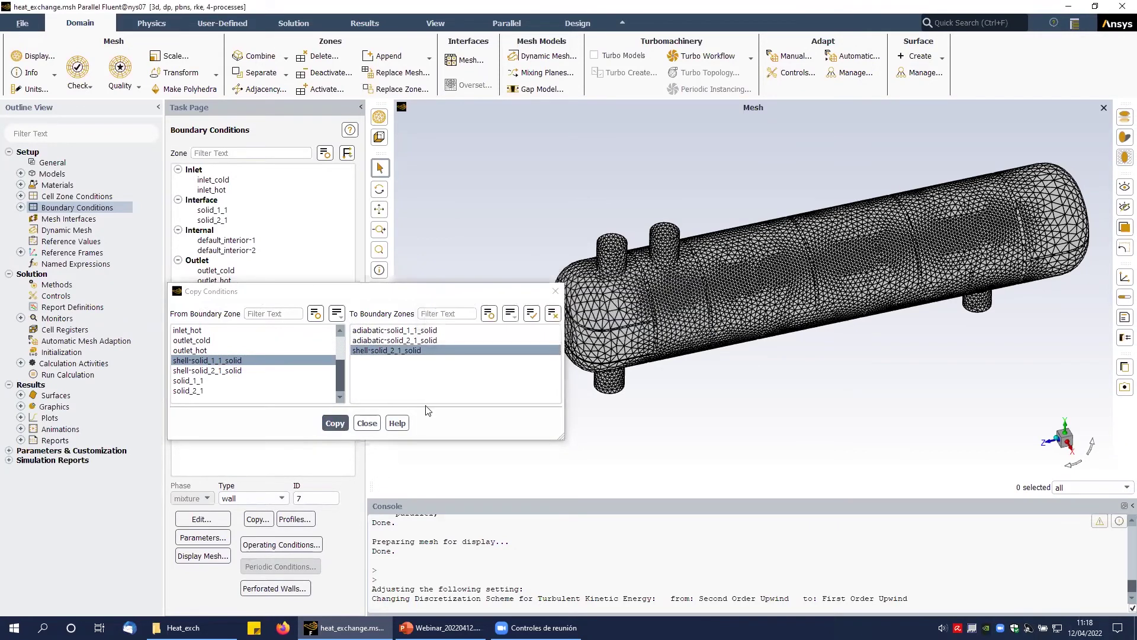
click(366, 423)
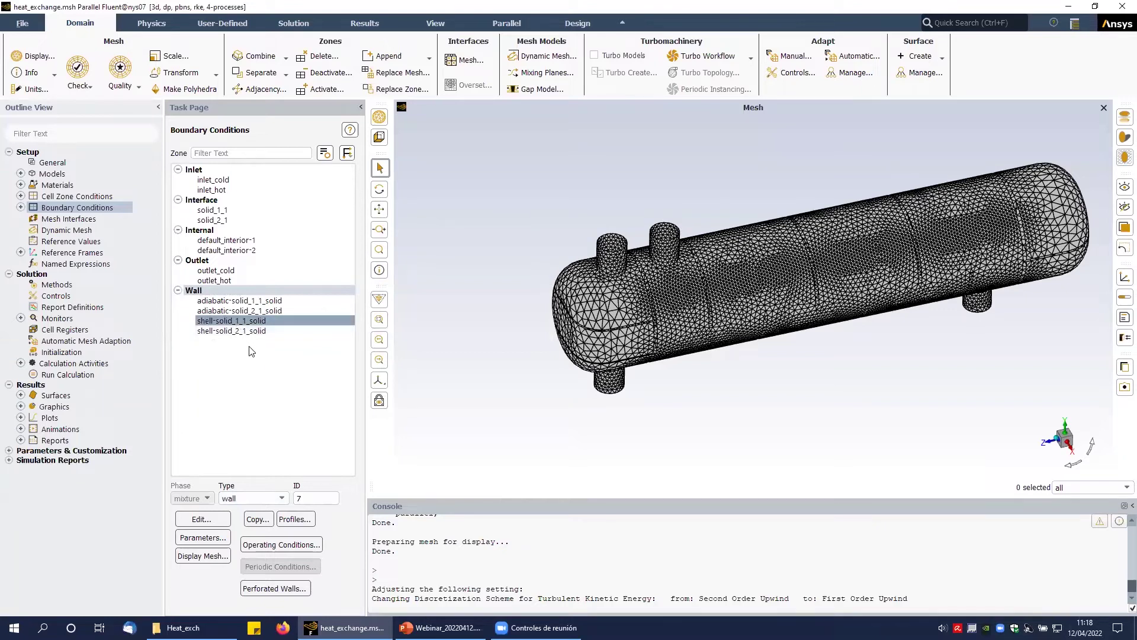
Display the mesh of the tube interface surfaces solid_1_1 and solid_2_1 and inspect the tube bundle.
click(229, 221)
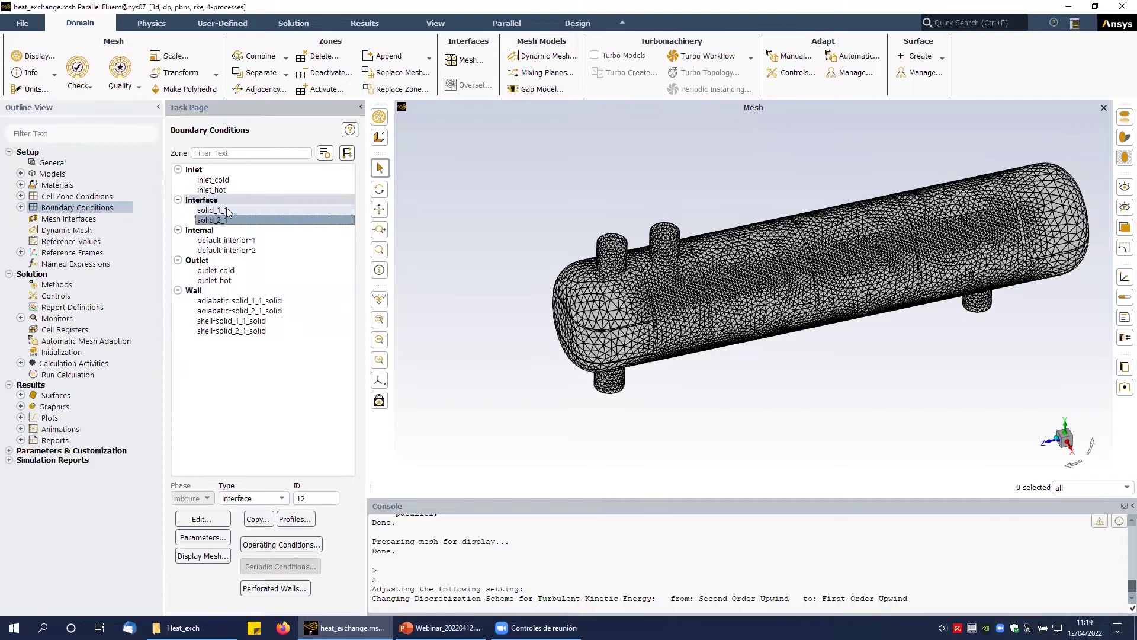
click(36, 56)
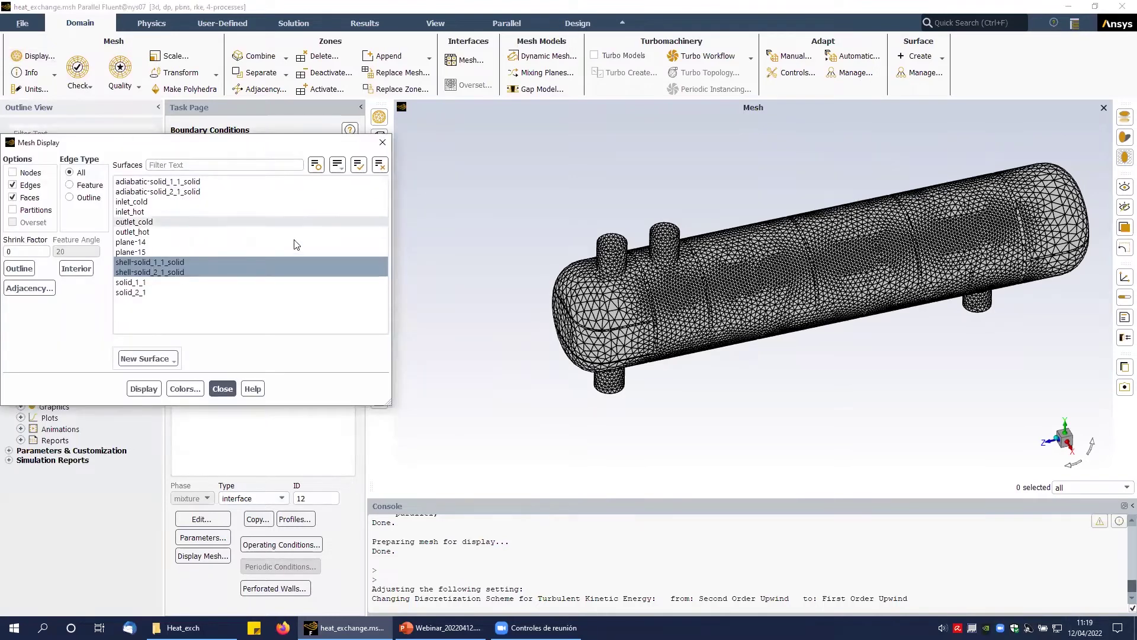
click(158, 282)
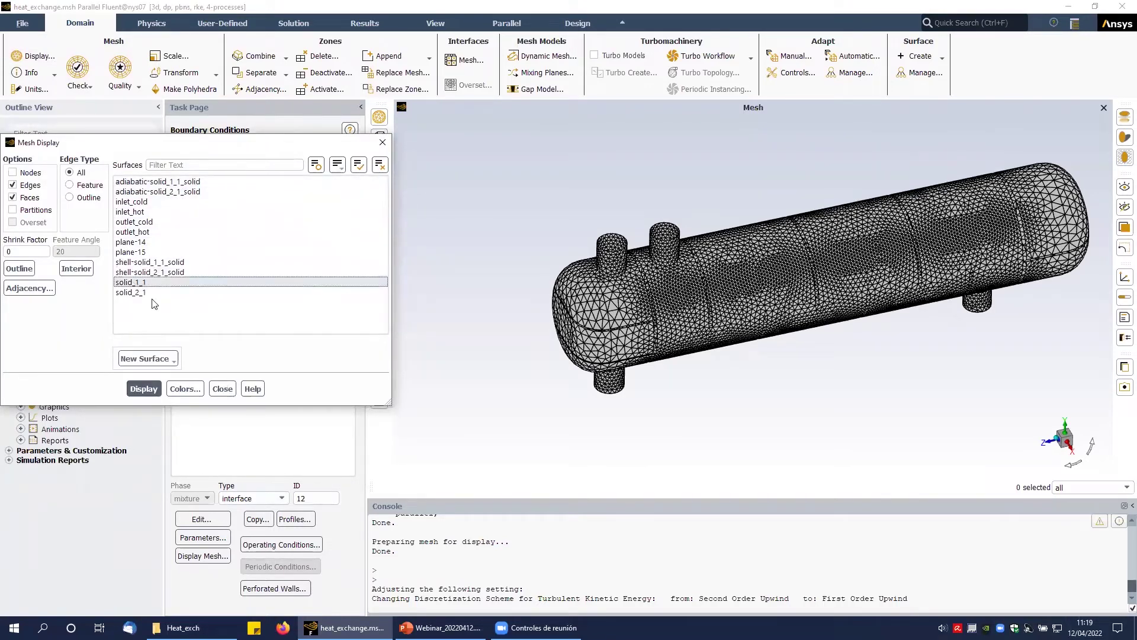
click(145, 389)
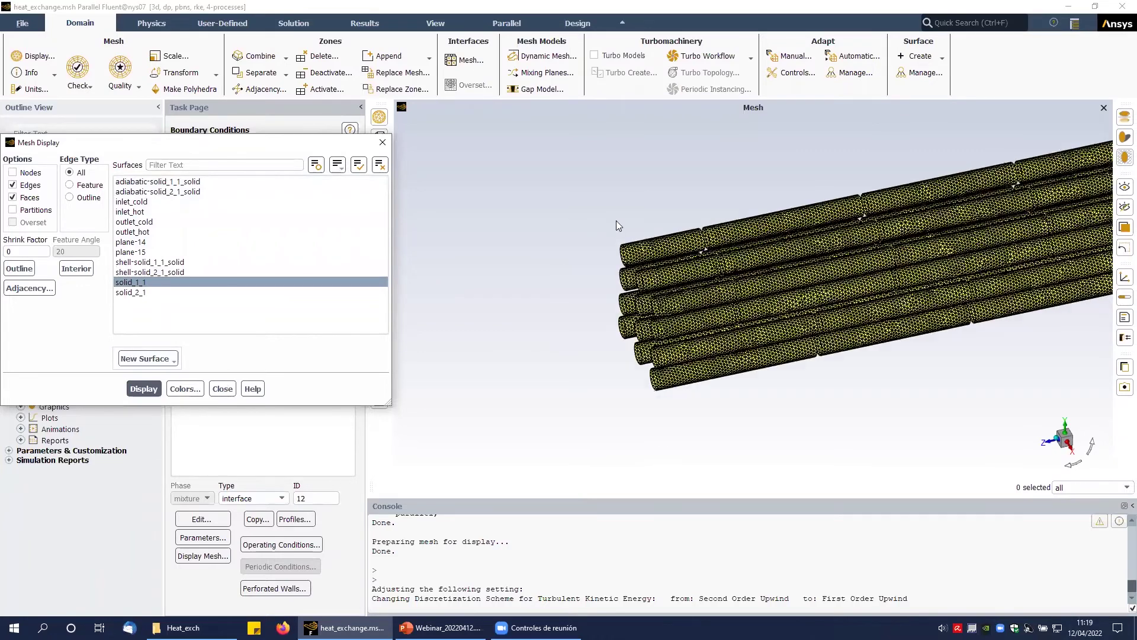
click(161, 293)
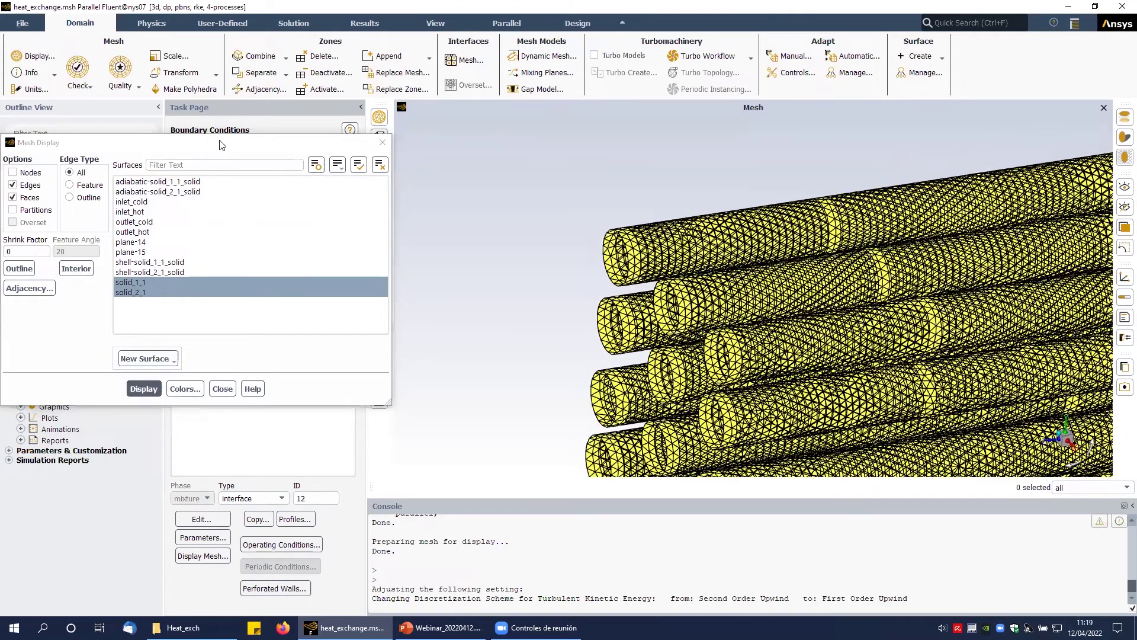
drag(222, 144, 355, 160)
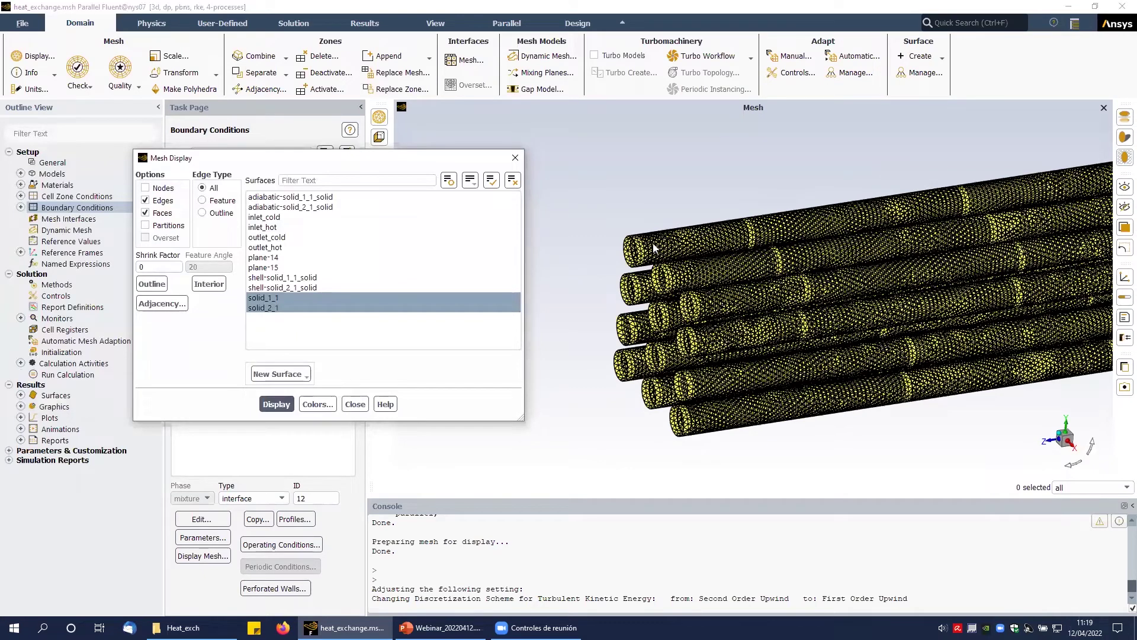
Display the adiabatic, inlet, outlet and shell surfaces again and close the mesh display settings.
drag(300, 288, 278, 197)
click(277, 404)
click(355, 404)
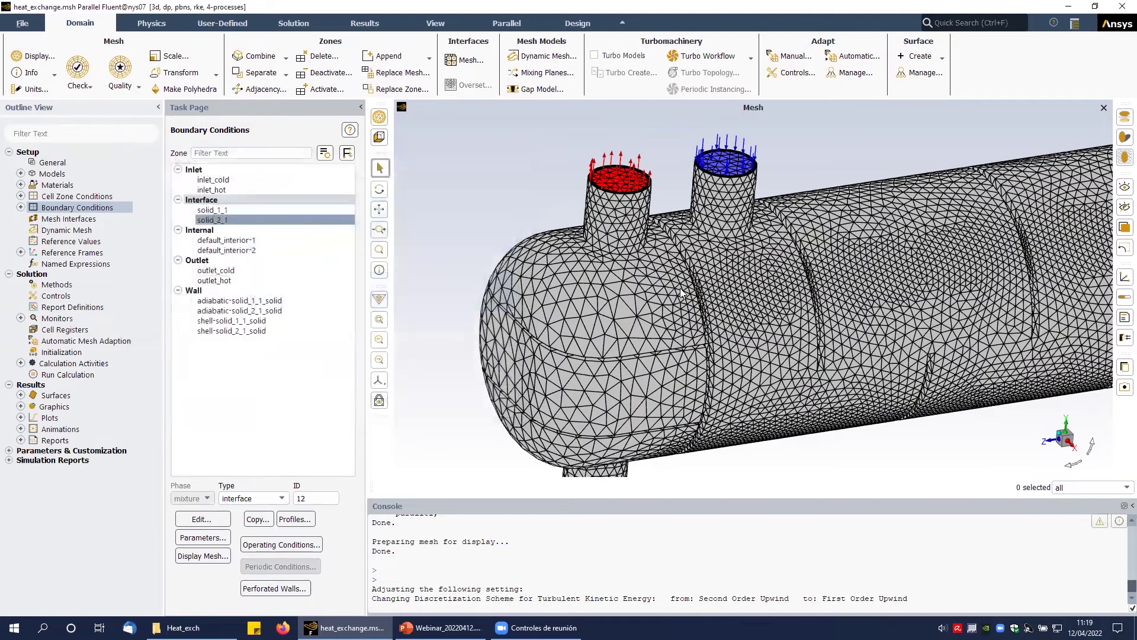
scroll(681, 293, down, 5)
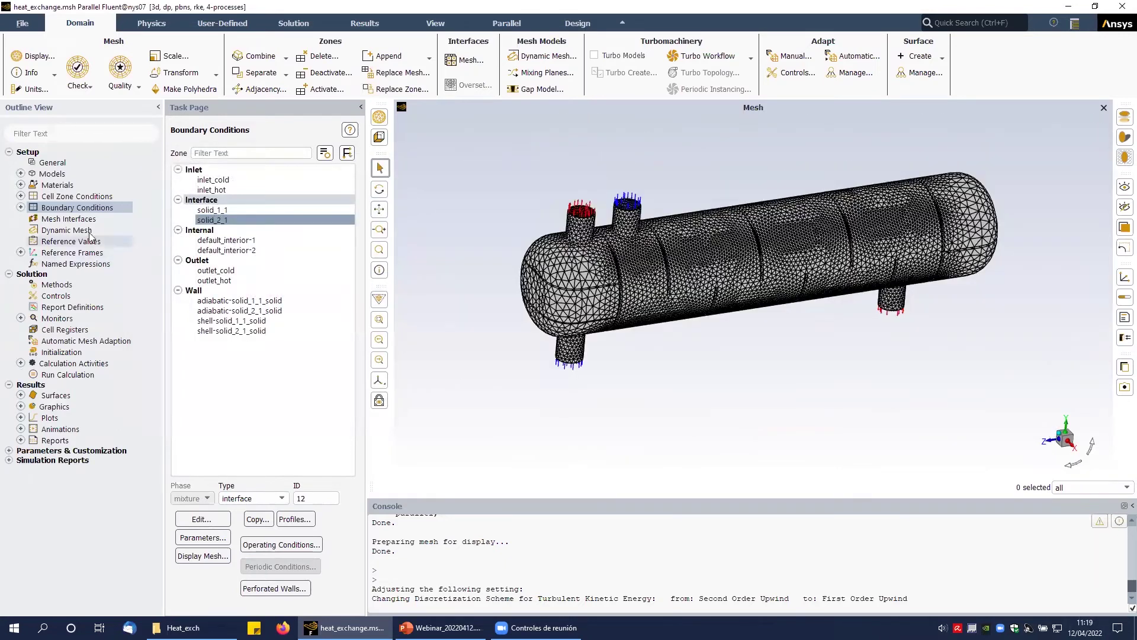
Create a mesh interface between solid_1_1 and solid_2_1 with the name prefix interfaz_tubos, and close the interface settings.
double_click(83, 219)
drag(273, 357, 249, 352)
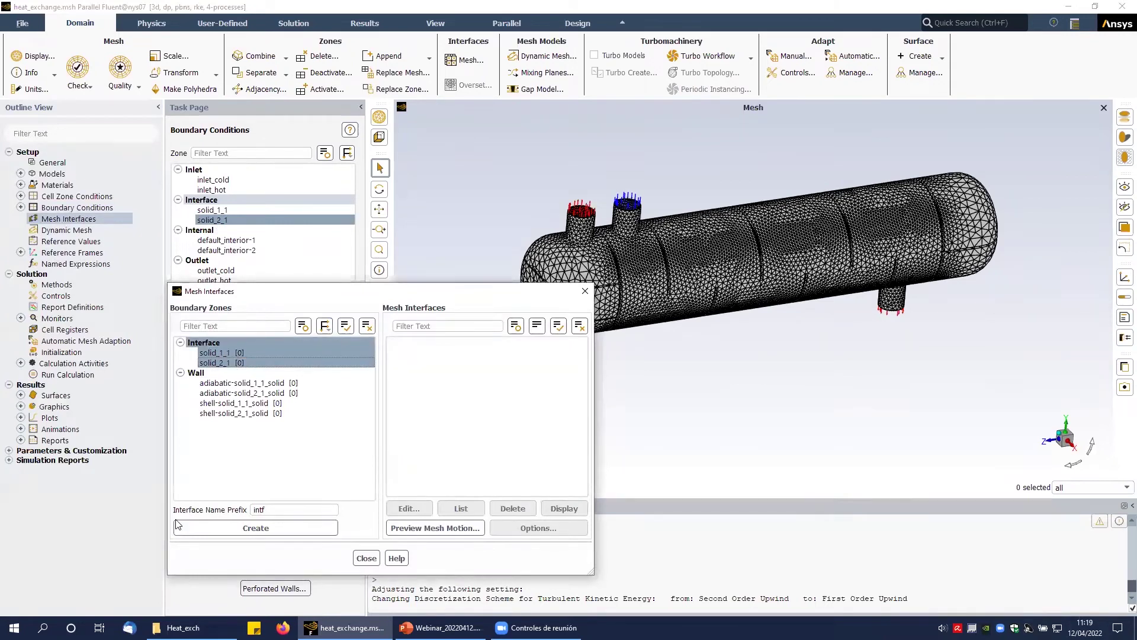
double_click(271, 513)
text(in)
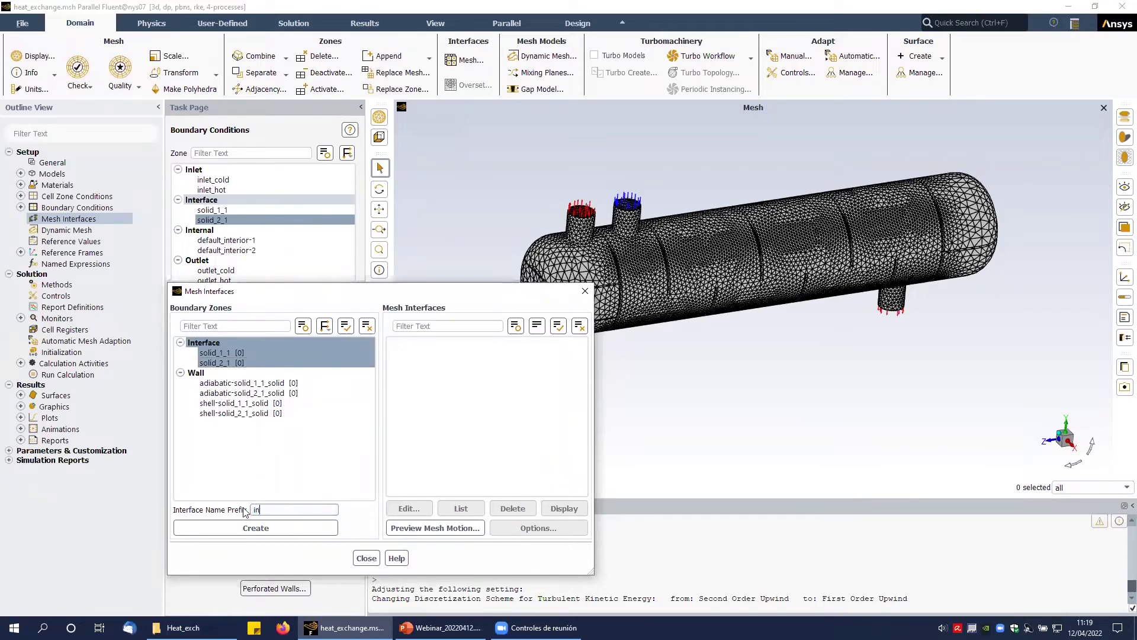
text(terfaz_tubos)
click(305, 527)
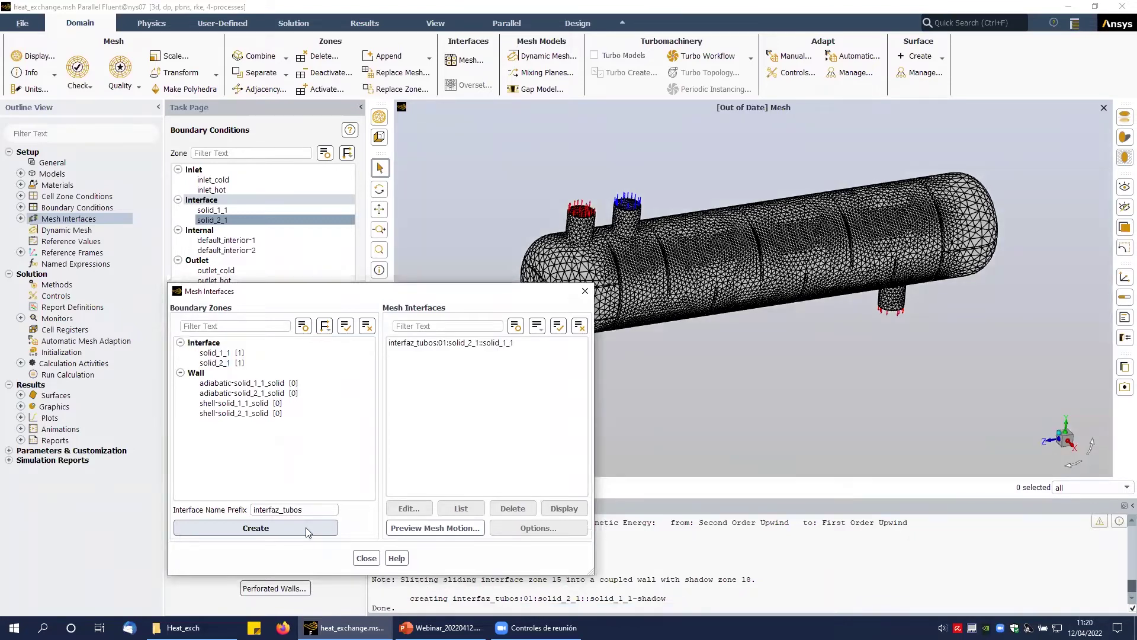
click(366, 558)
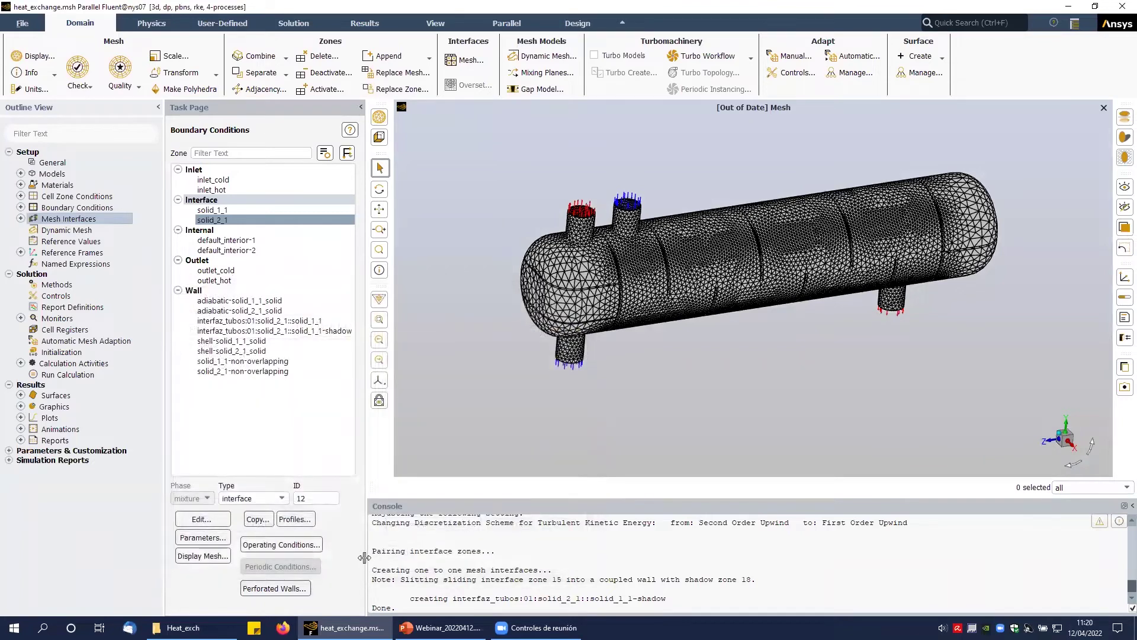
Set the wall thickness of the coupled interface wall interfaz_tubos:01:solid_2_1::solid_1_1 to 1 mm, apply it and close the wall settings.
click(249, 321)
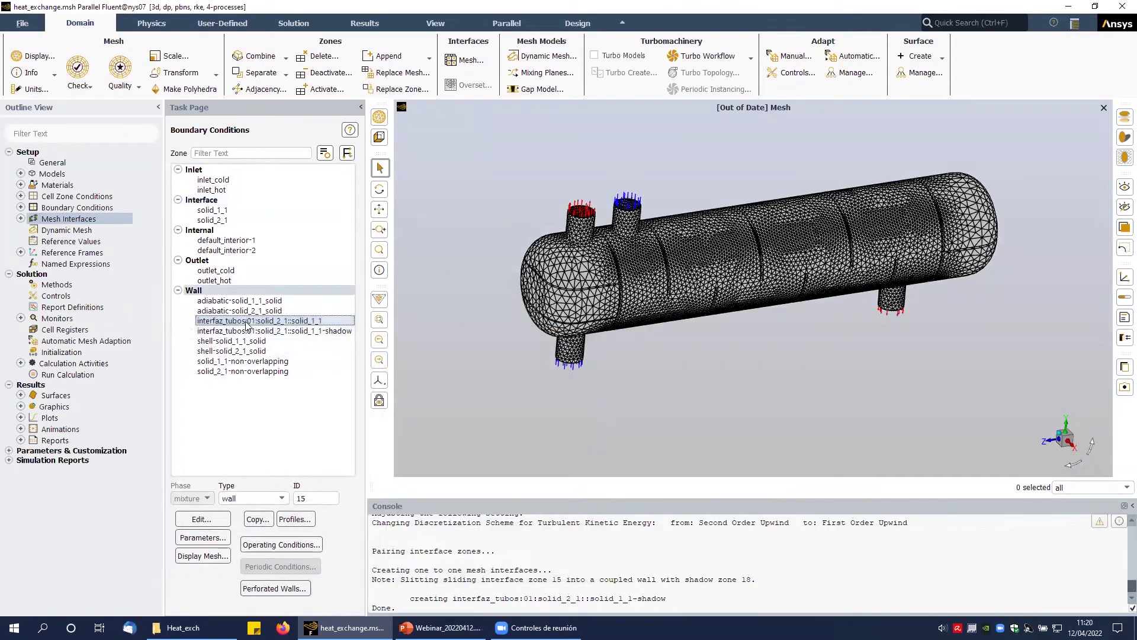
double_click(245, 322)
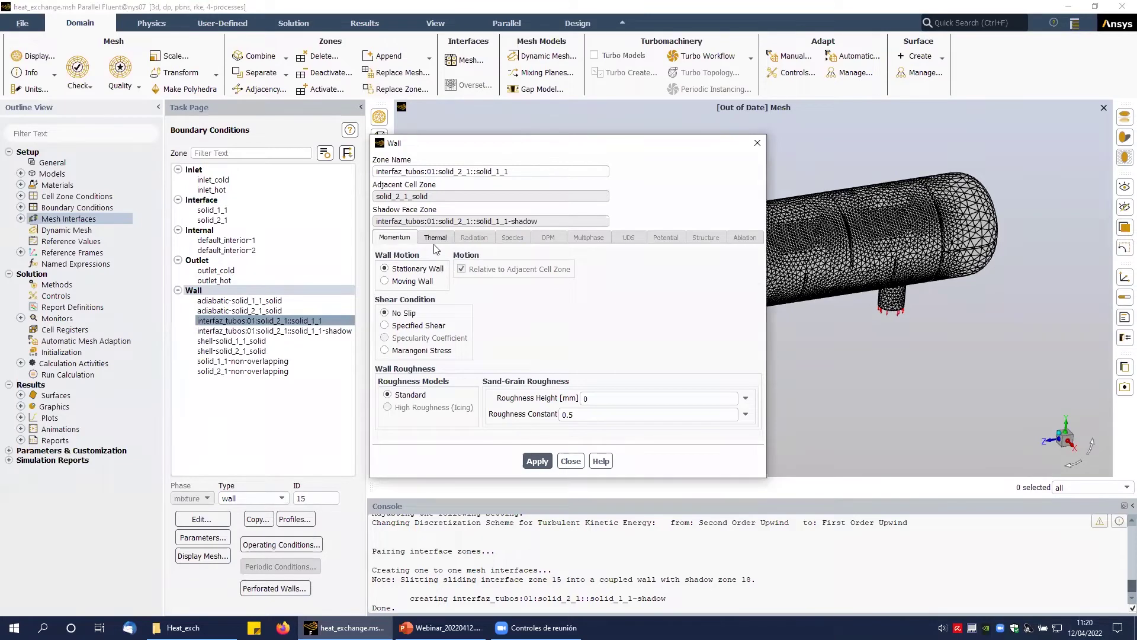
click(436, 238)
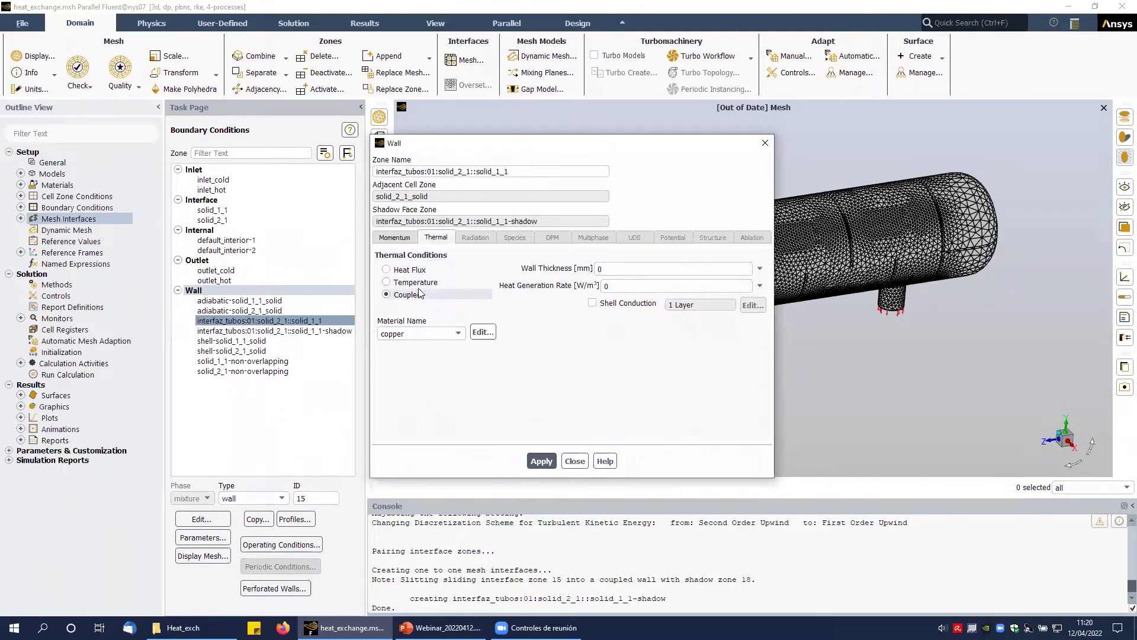
key(ctrl+a)
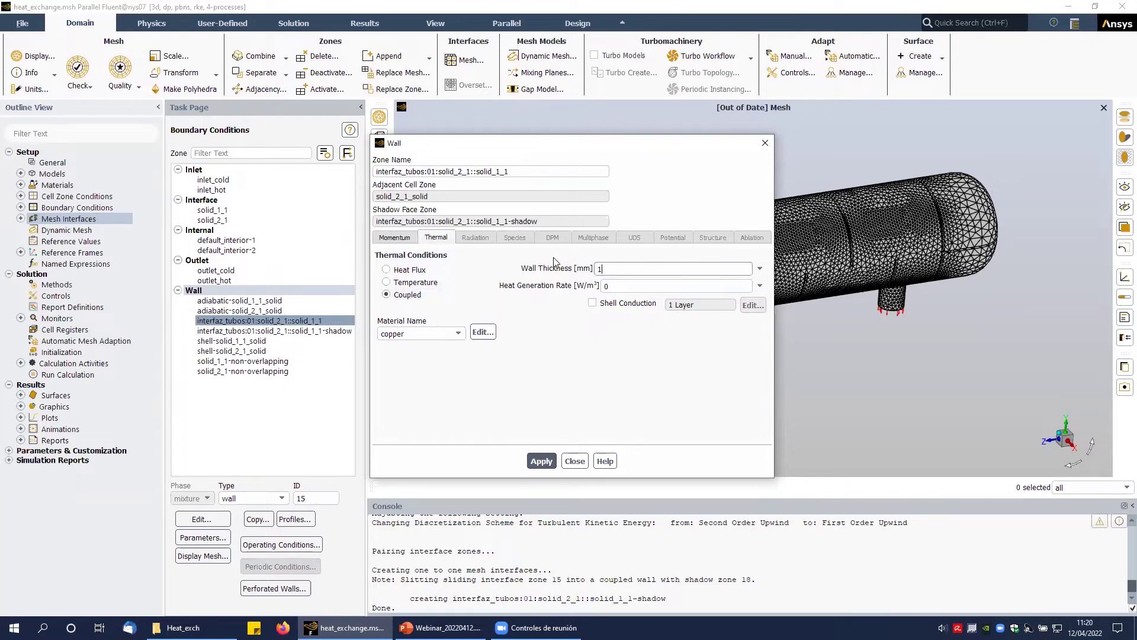
click(539, 460)
click(540, 462)
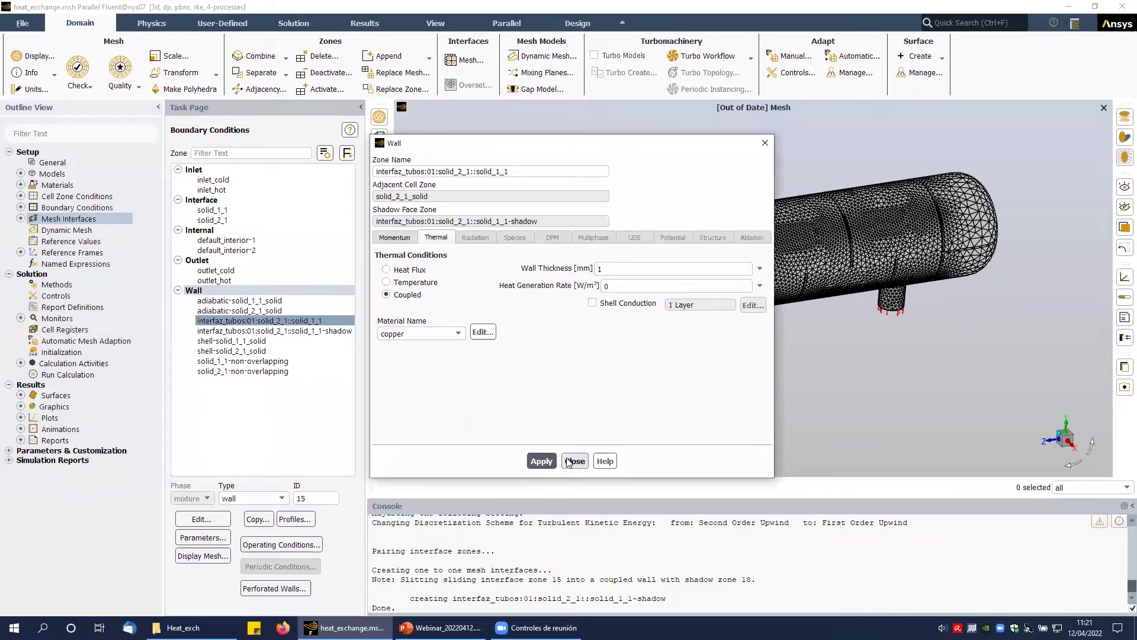
click(271, 320)
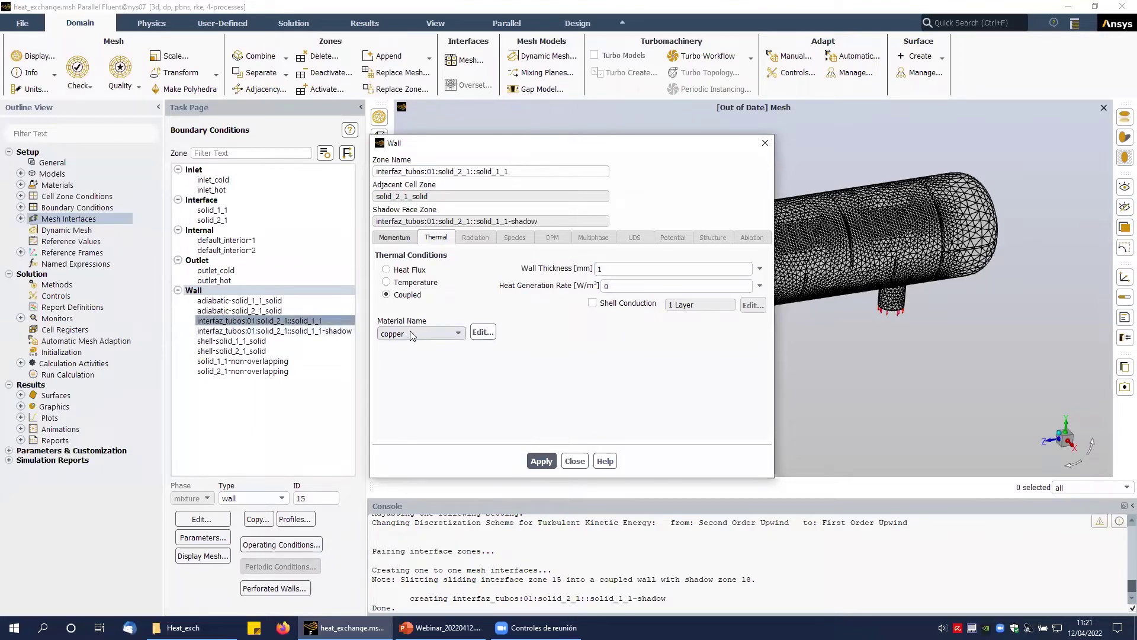
click(572, 461)
Check the thermal settings of the interface's shadow wall and close them.
click(301, 333)
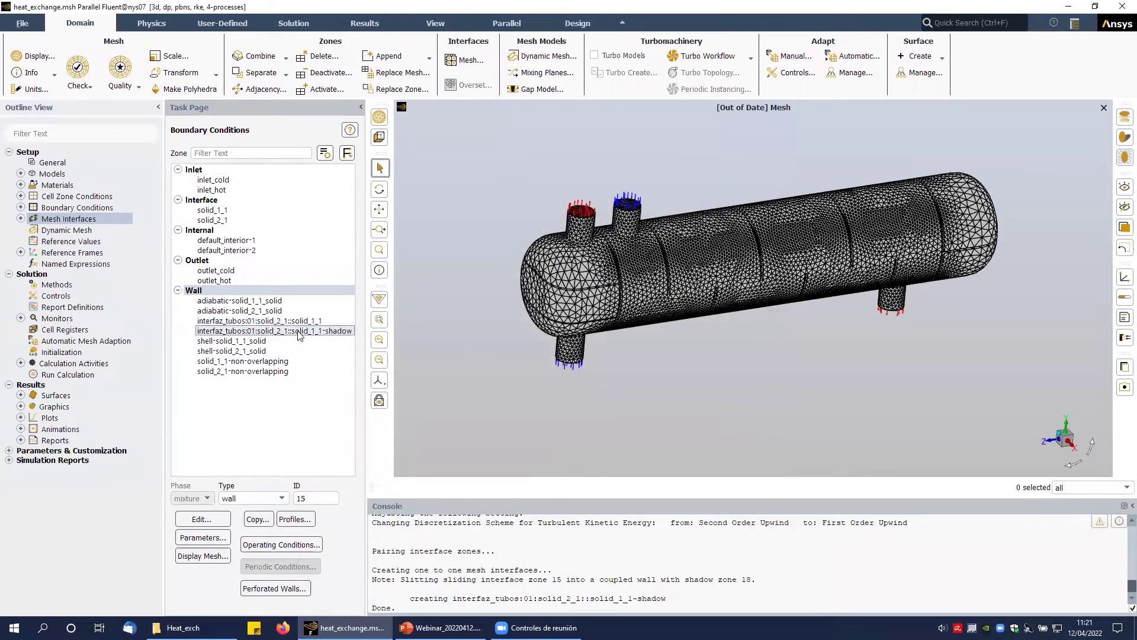
double_click(303, 330)
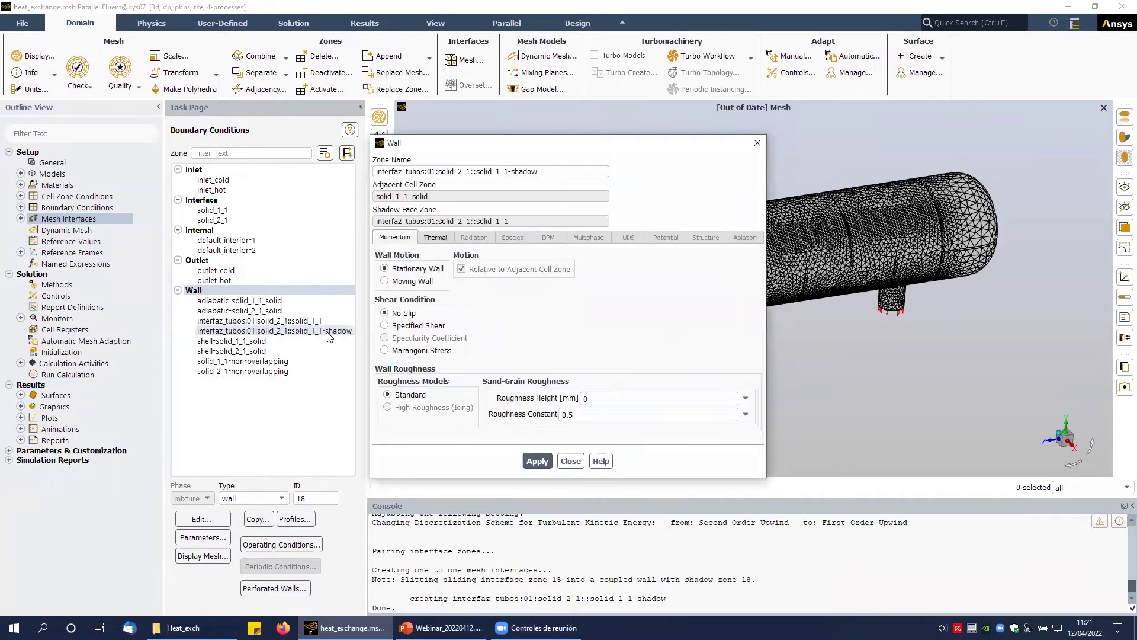
click(434, 240)
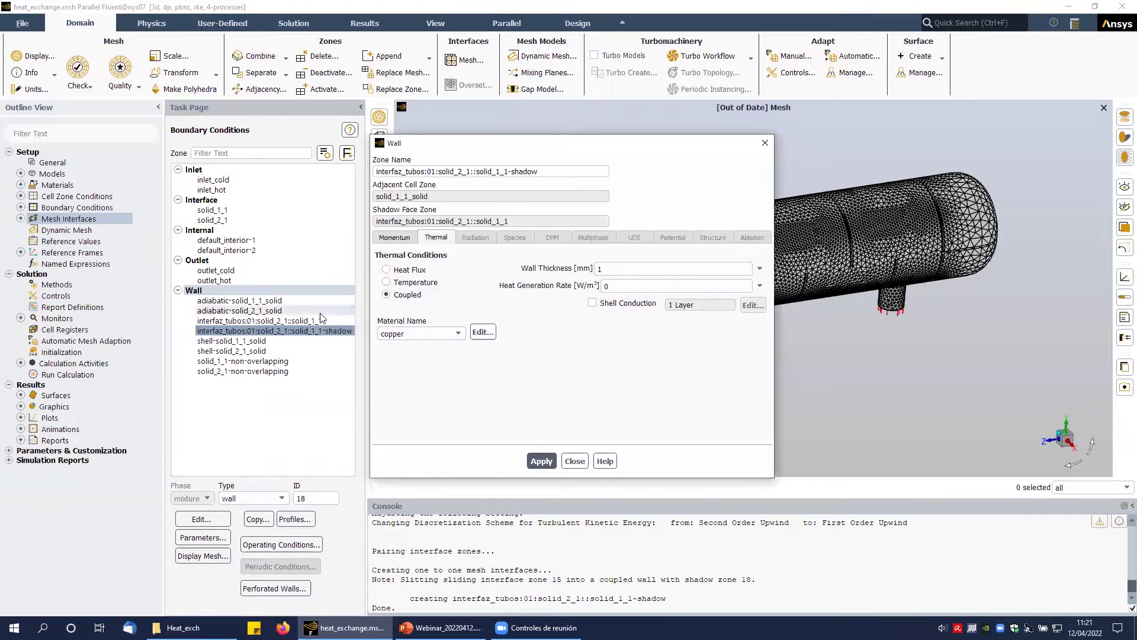
key(Return)
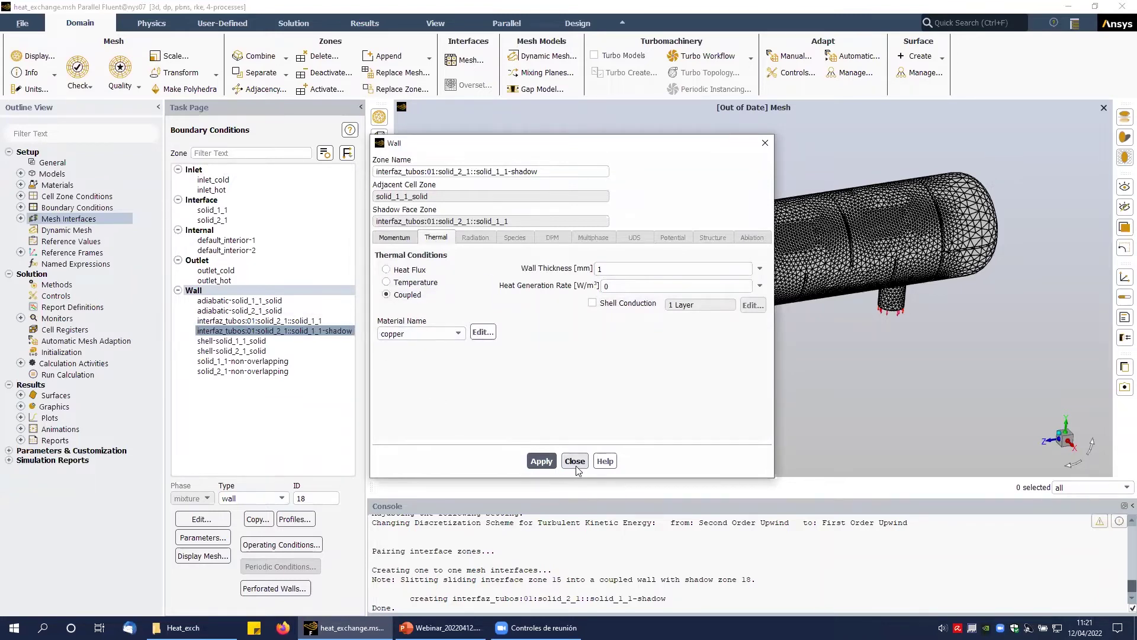
click(576, 462)
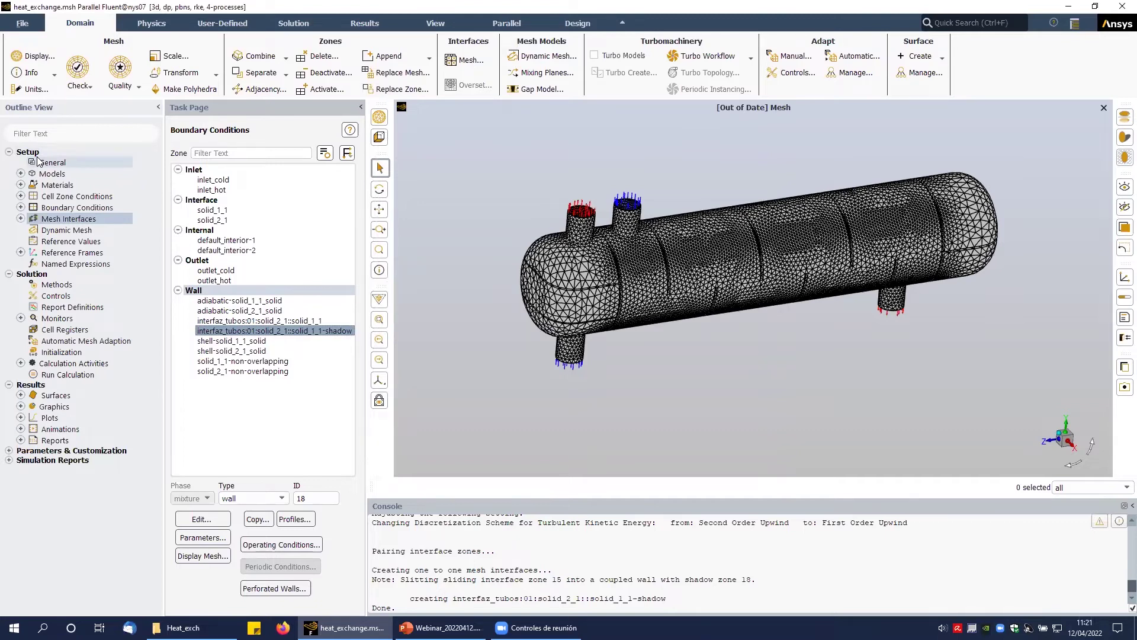
Create an area-weighted average surface report named temperatura_agua_out for Temperature on outlet_cold.
double_click(104, 307)
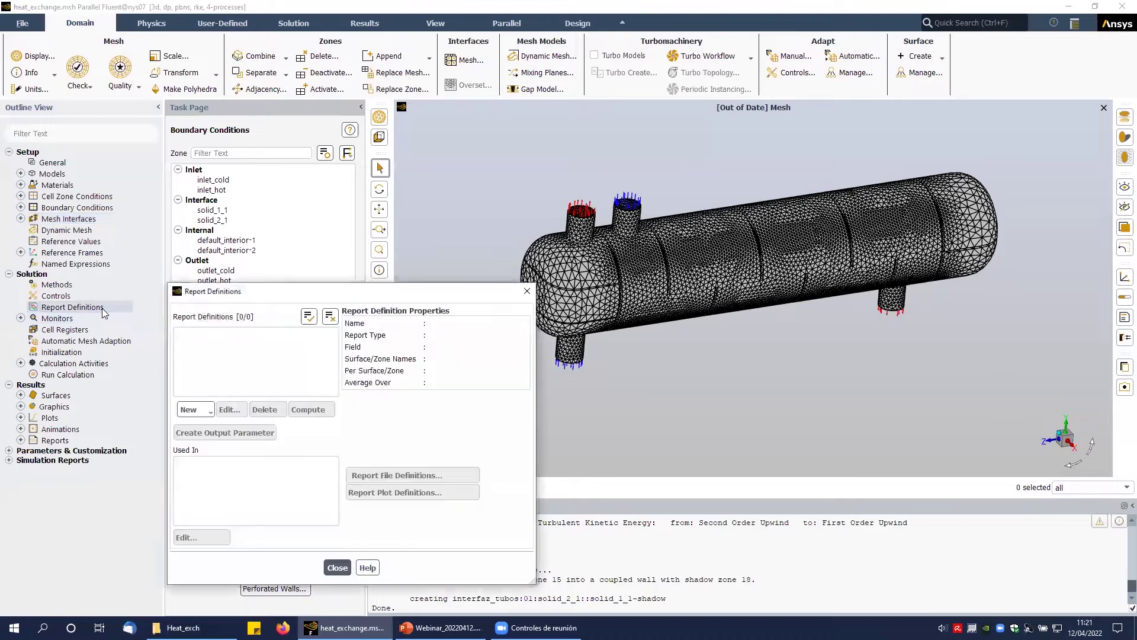
click(196, 410)
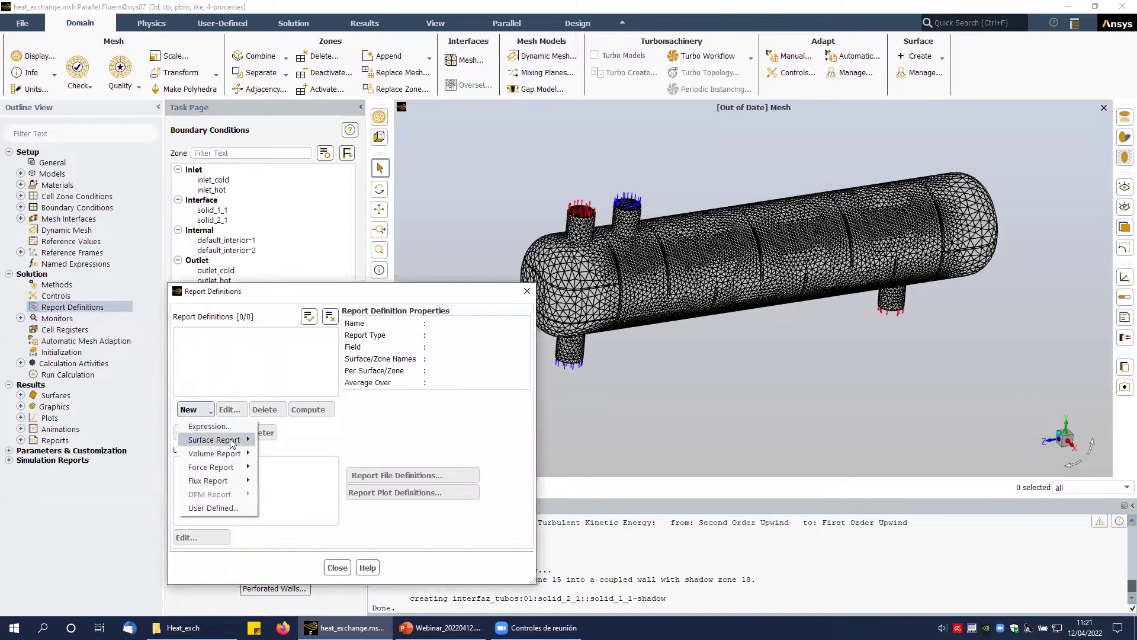
mouse_move(245, 443)
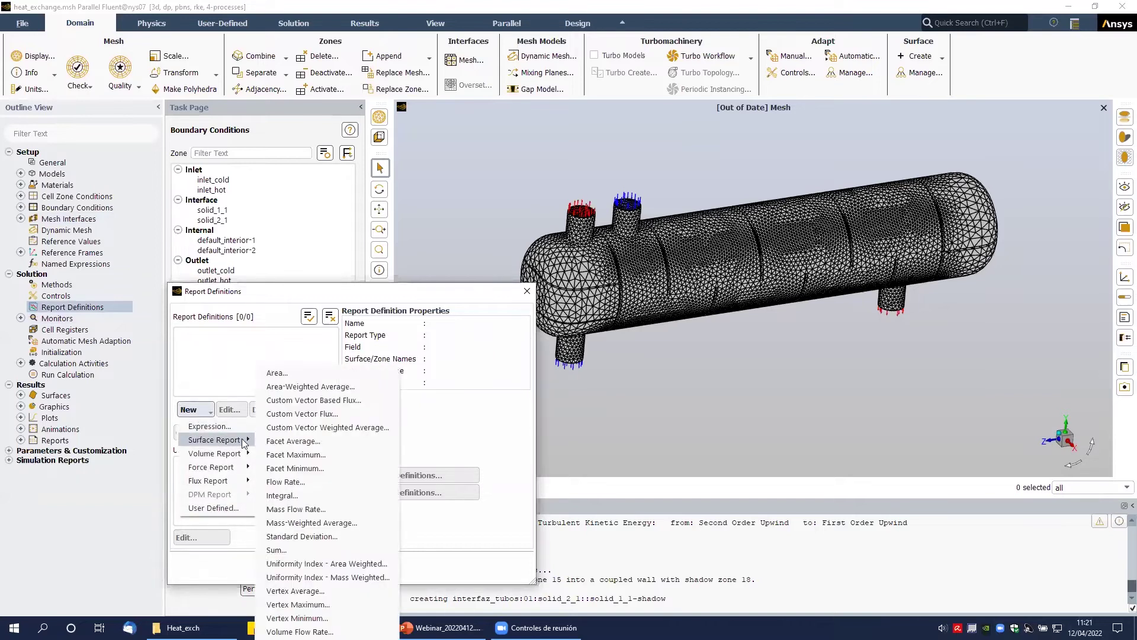
click(310, 386)
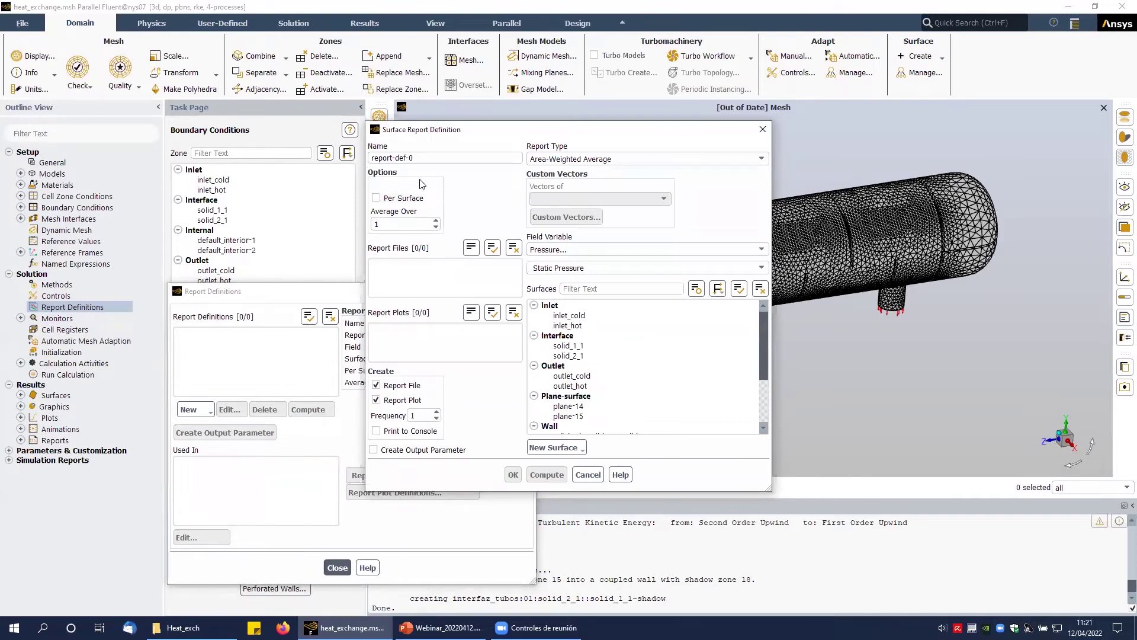
drag(415, 158, 352, 161)
text(temperatura_)
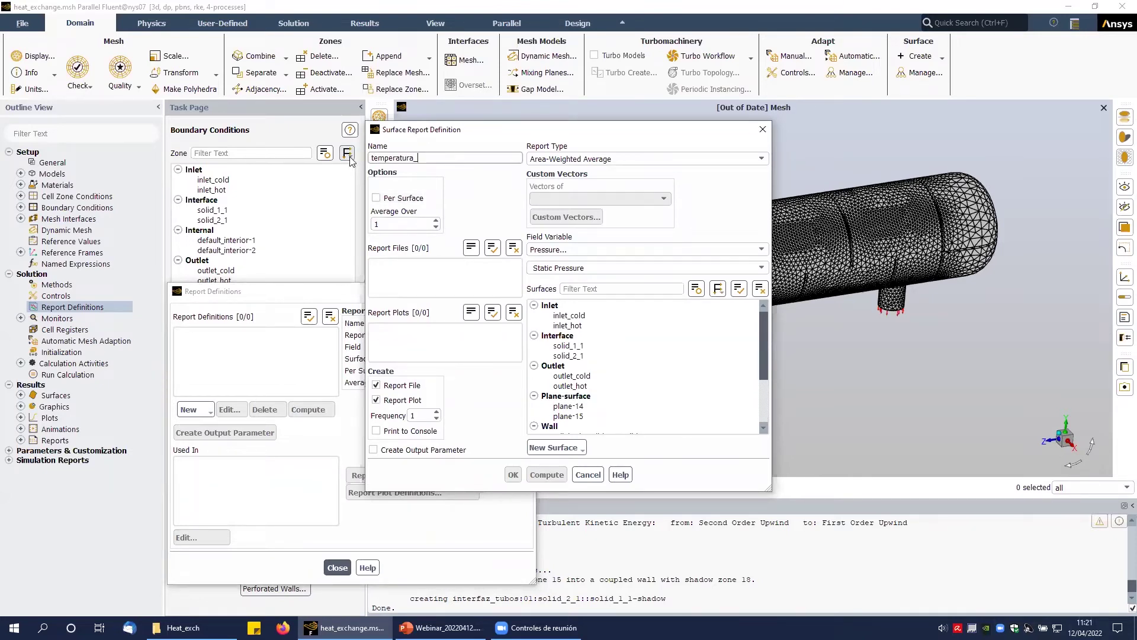
text(agua_out)
click(587, 378)
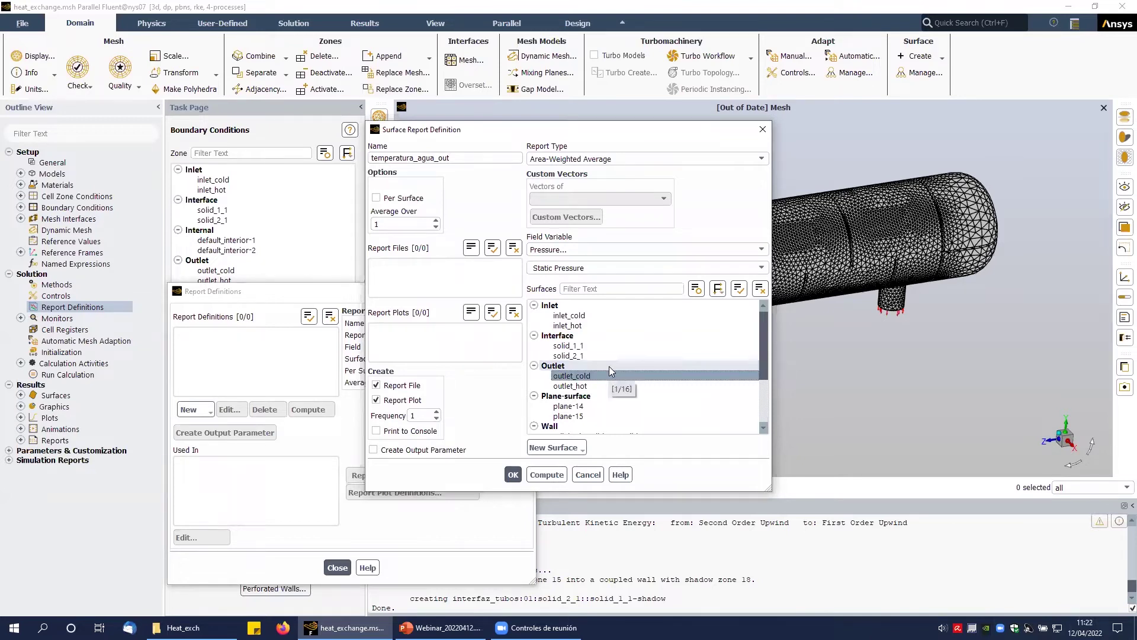
click(564, 251)
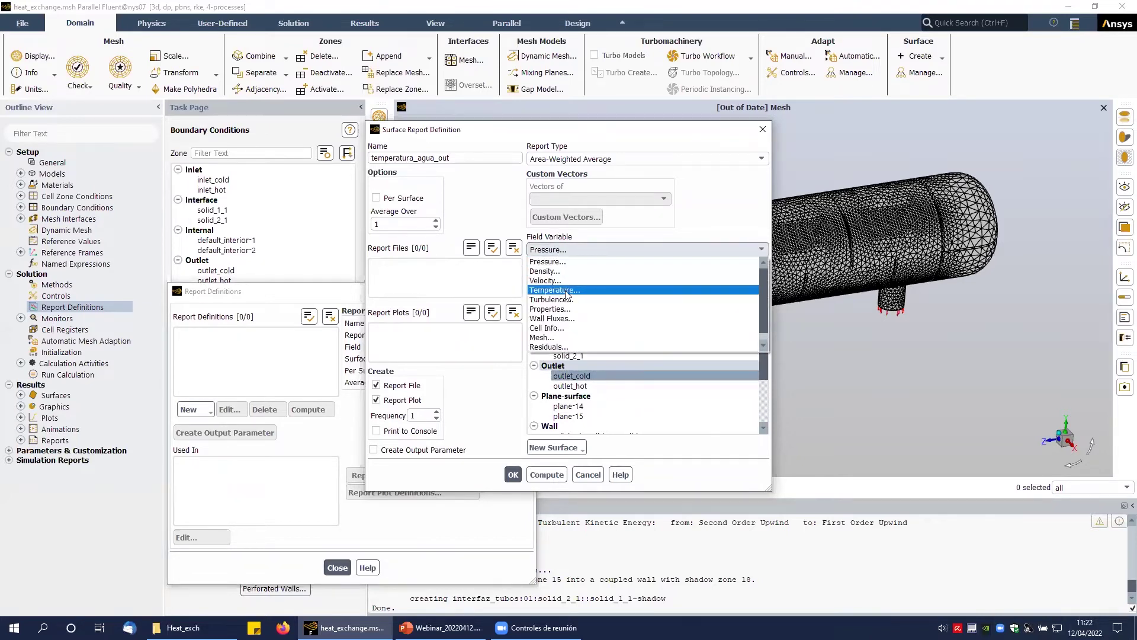
click(557, 290)
click(513, 475)
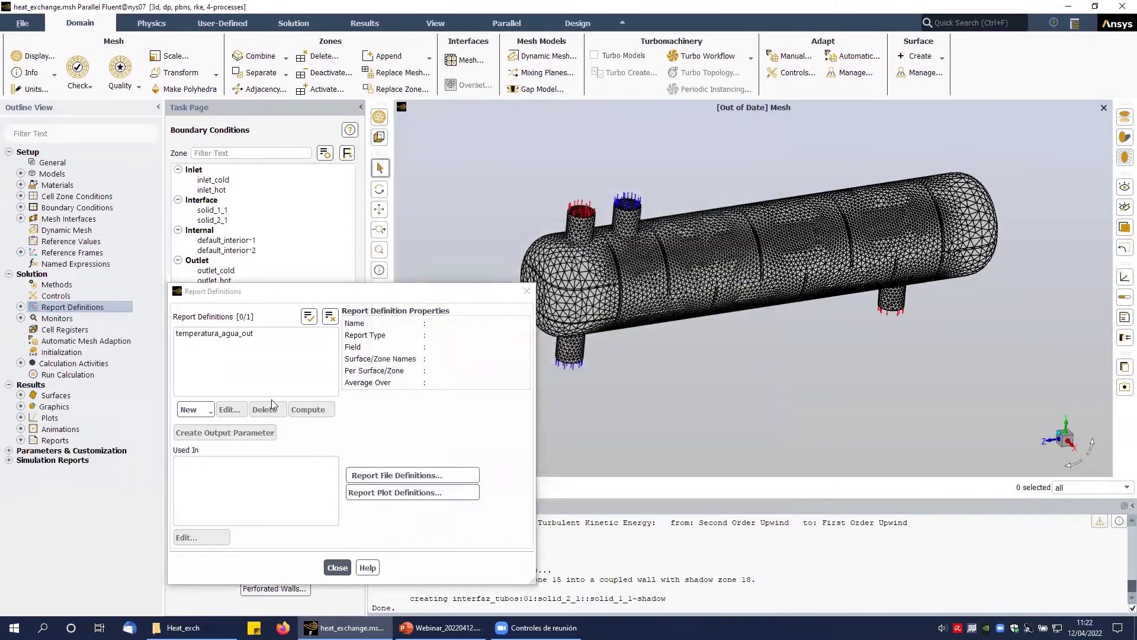
Create a Mass Flow Rate flux report named massflow_nh3 on outlet_hot, close the report definitions and expand their list in the outline.
click(206, 415)
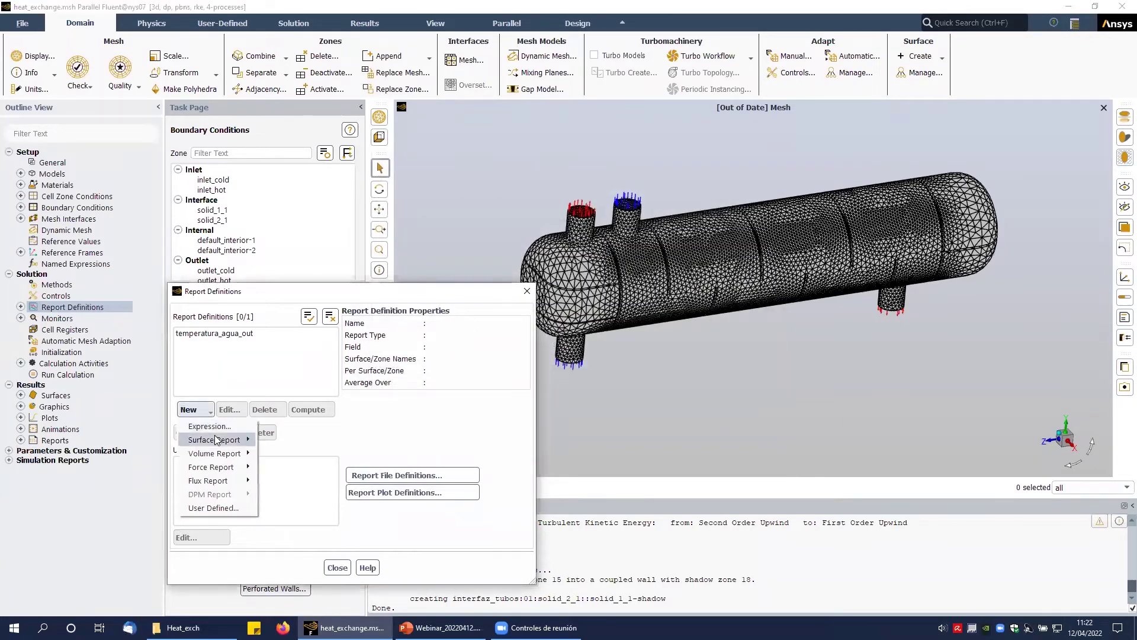
mouse_move(225, 481)
click(318, 487)
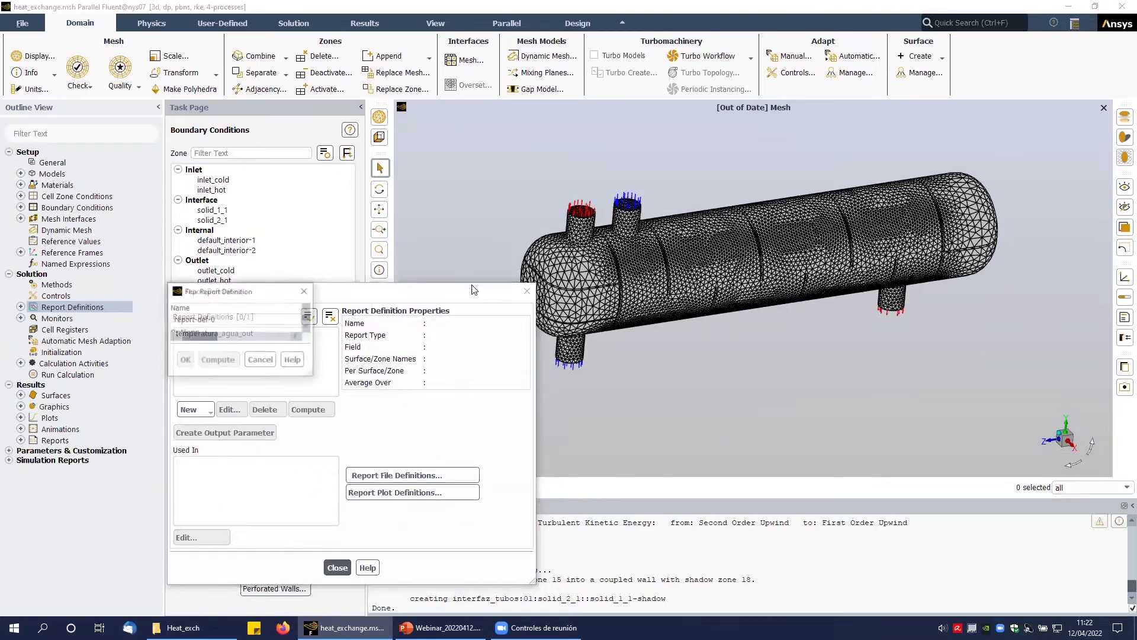
text(ma)
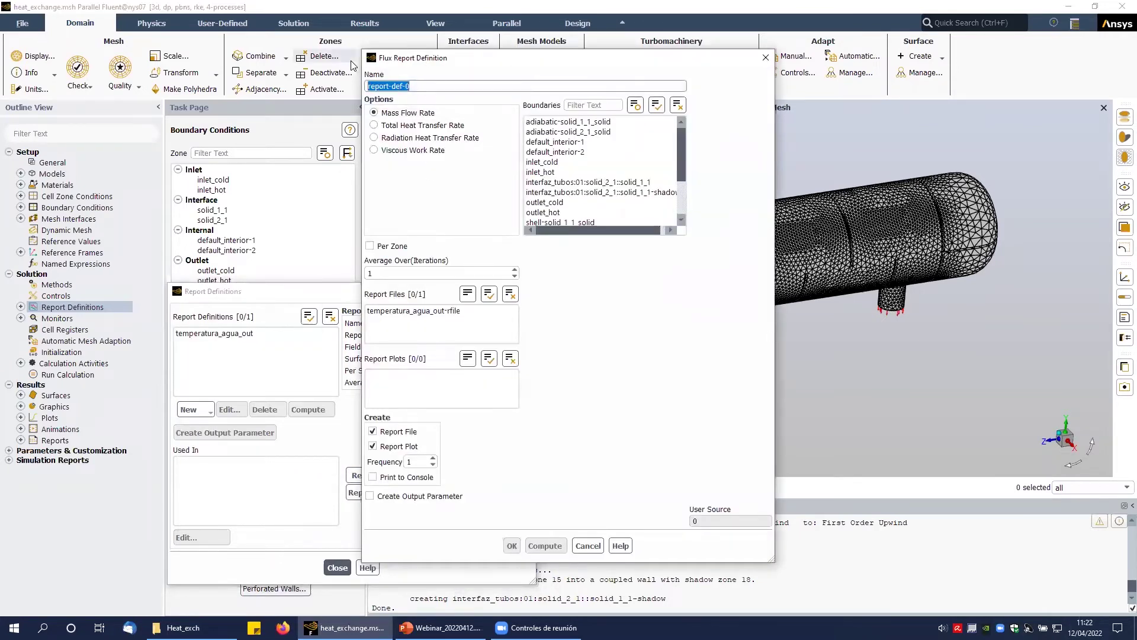
text(ssflow_nh3)
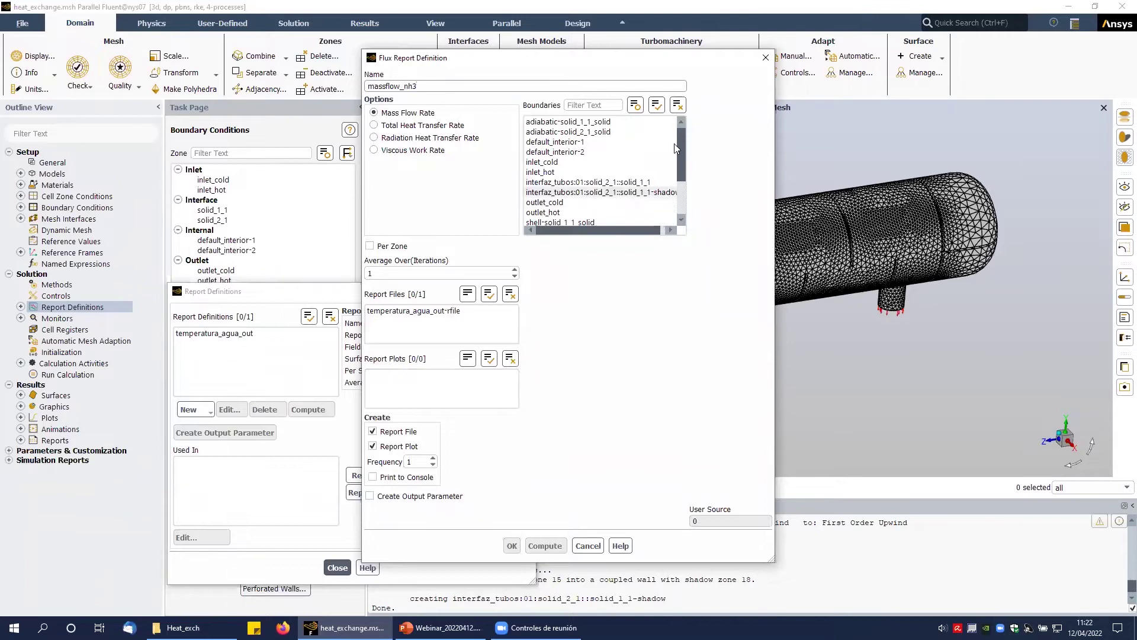
click(544, 172)
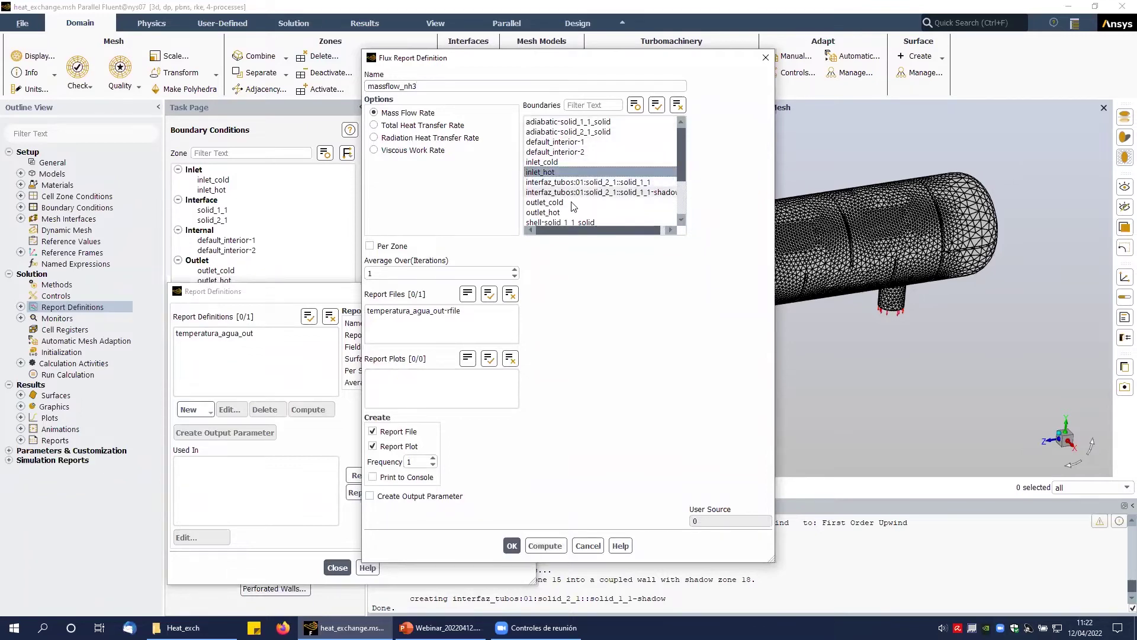
click(570, 213)
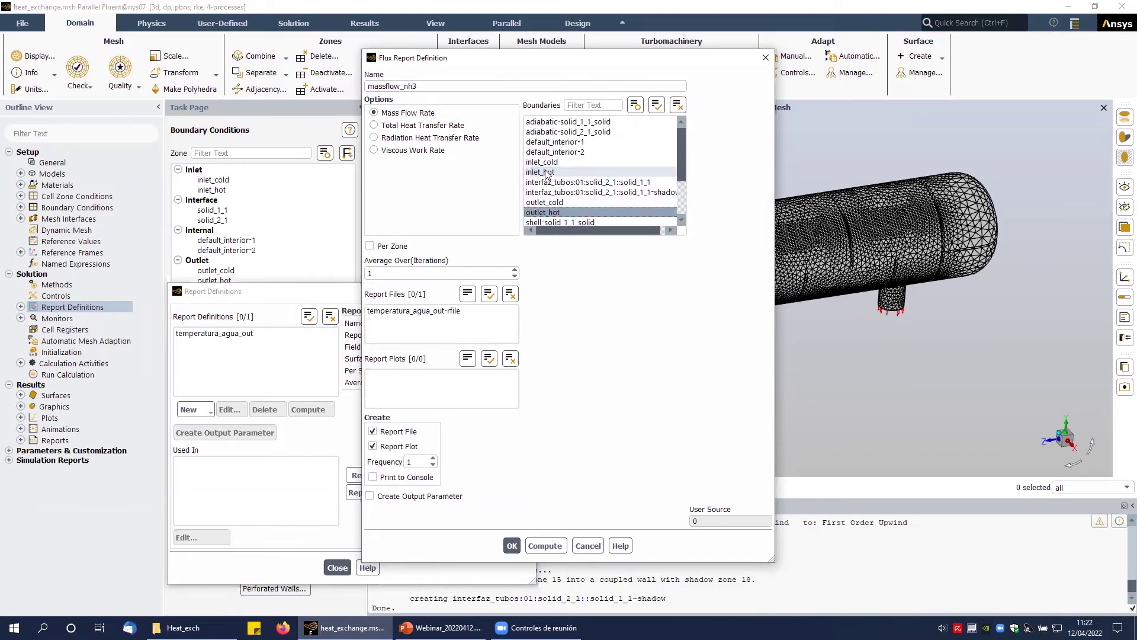
click(512, 545)
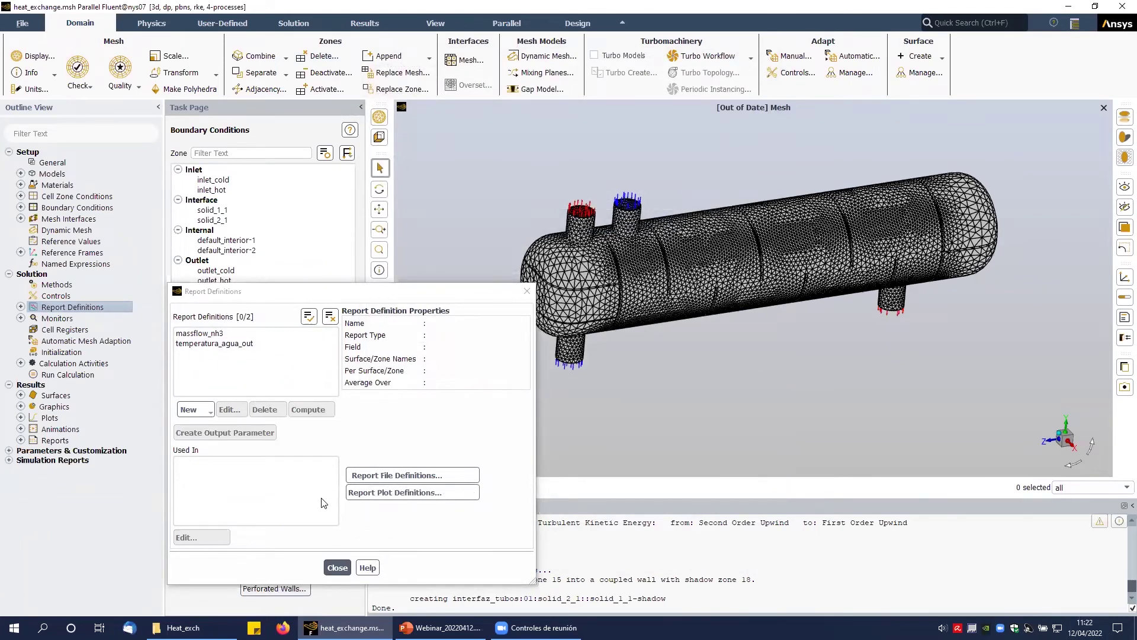
click(337, 568)
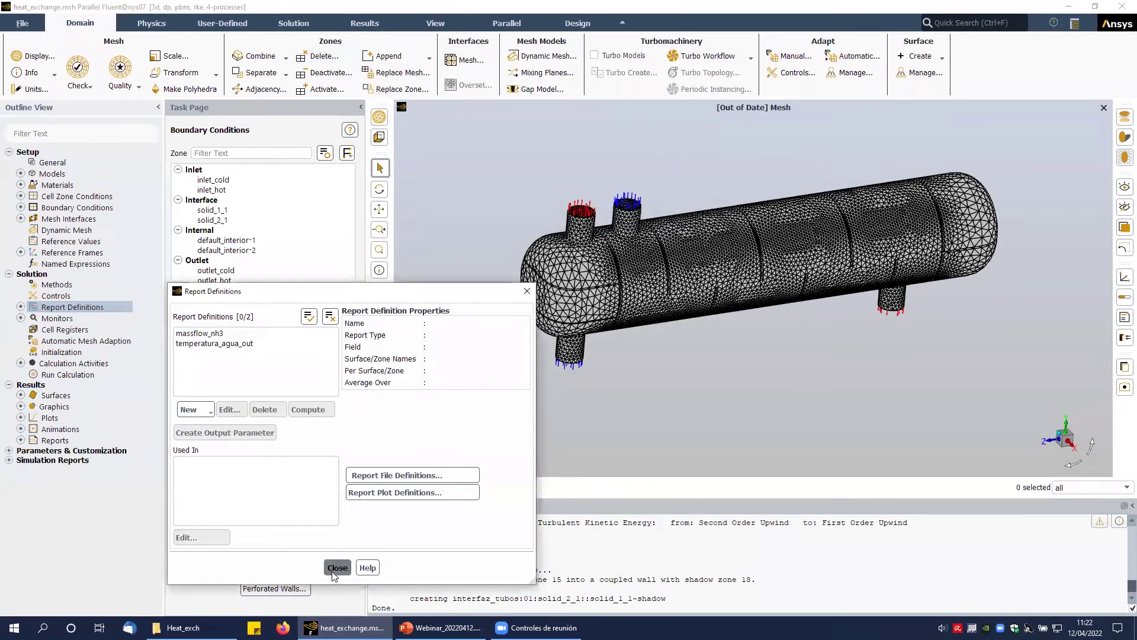
click(21, 307)
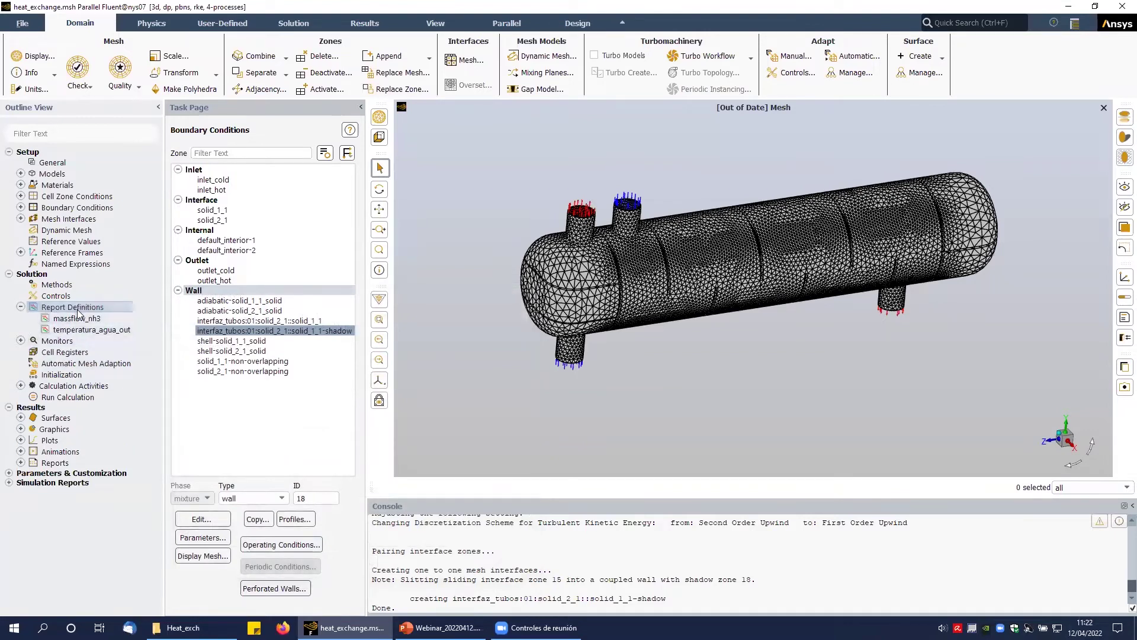
Initialize the solution with Standard Initialization, computing the initial values from a boundary zone.
click(66, 375)
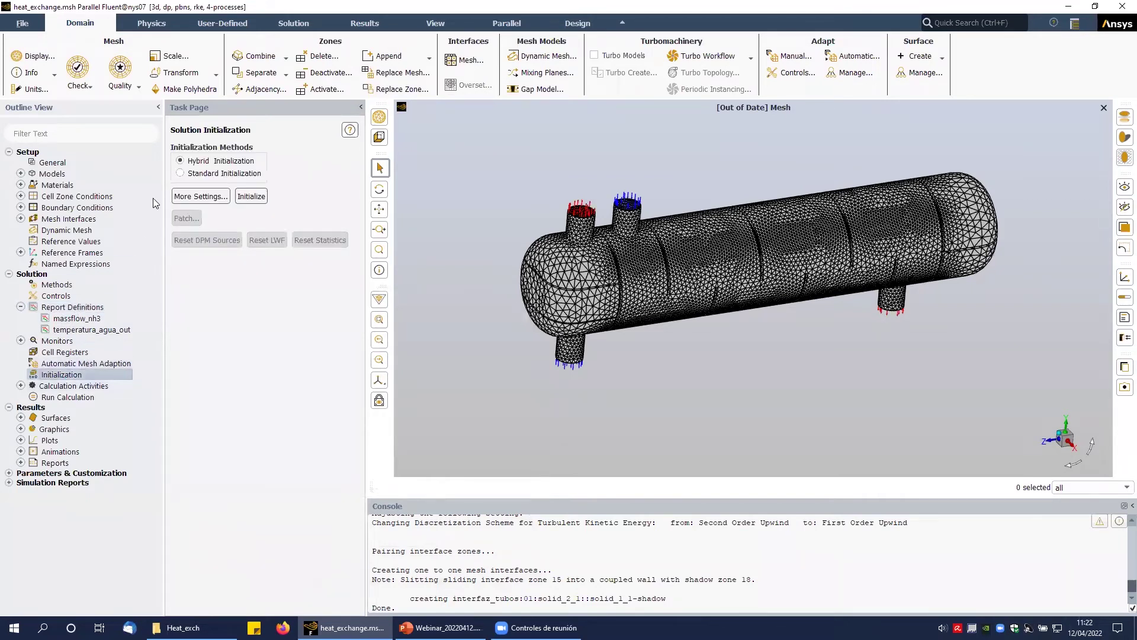
click(180, 173)
click(347, 200)
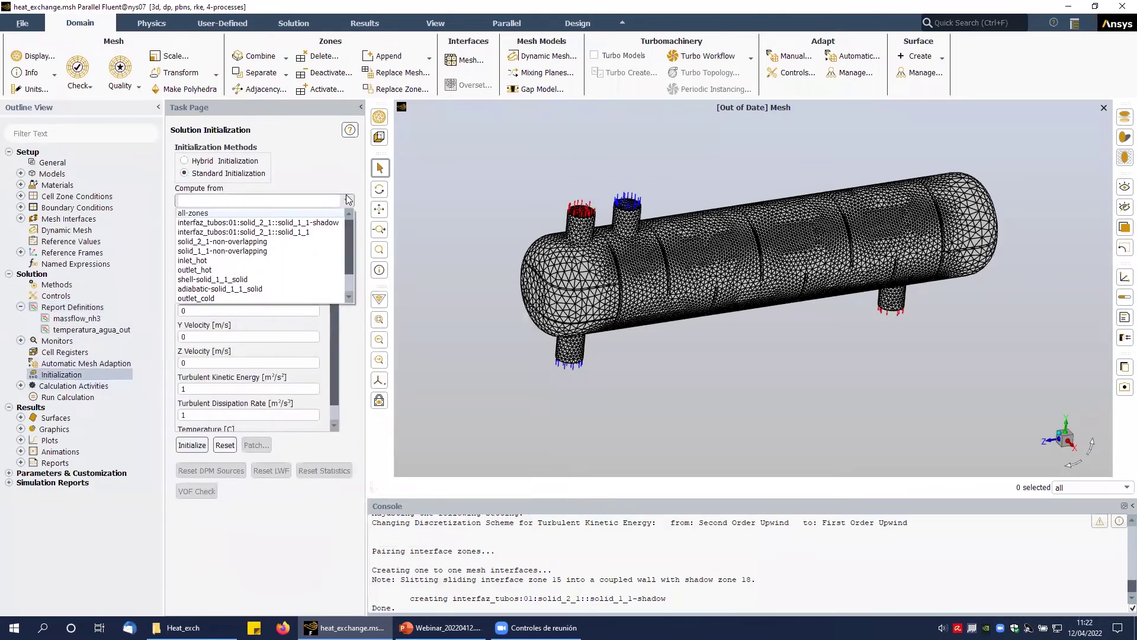
scroll(267, 279, down, 2)
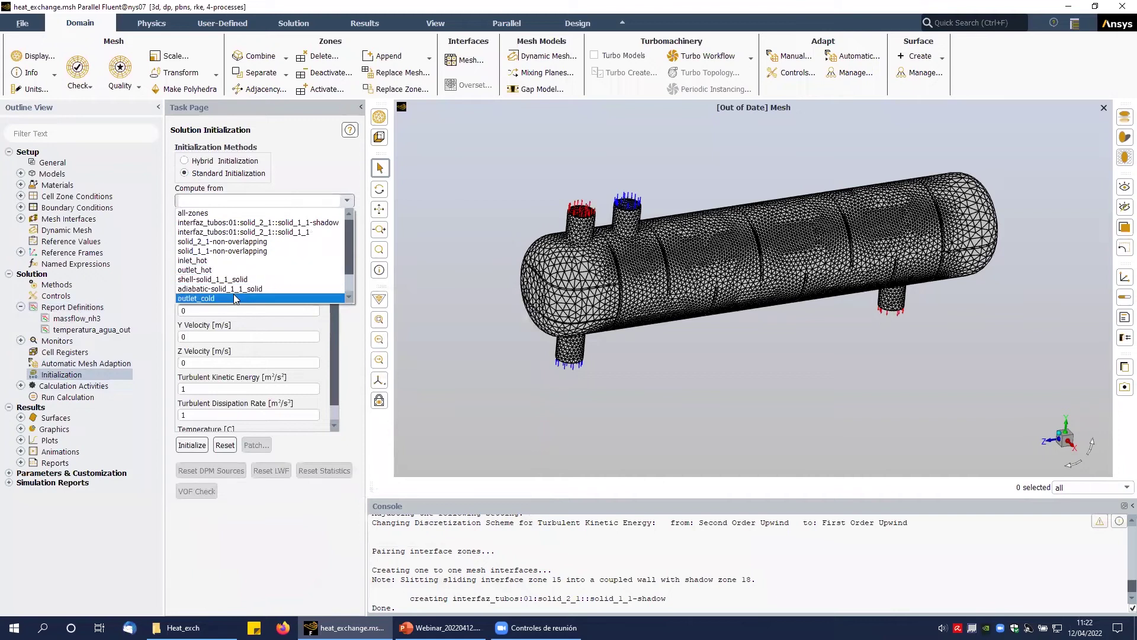
click(264, 289)
click(193, 445)
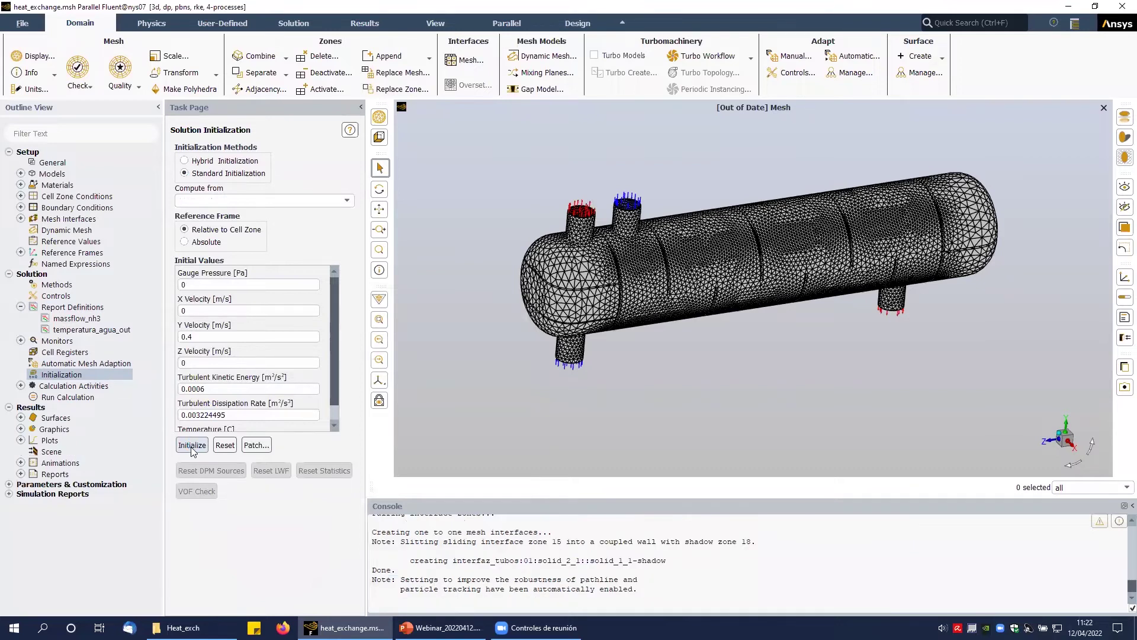
Set the number of iterations to 10 and run the calculation.
double_click(71, 396)
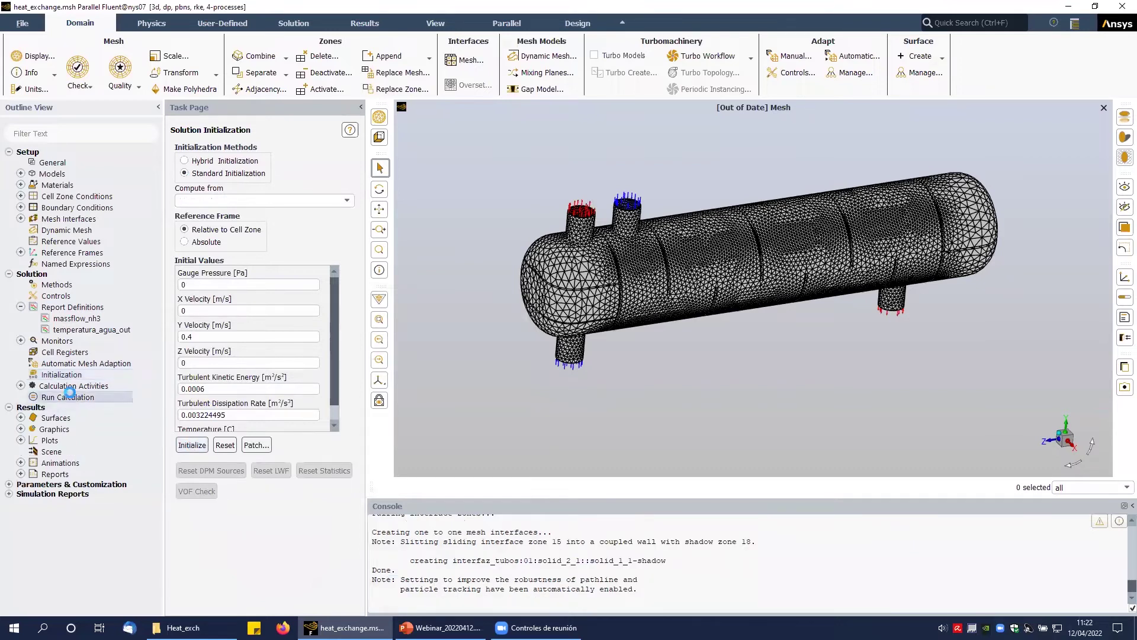
double_click(215, 287)
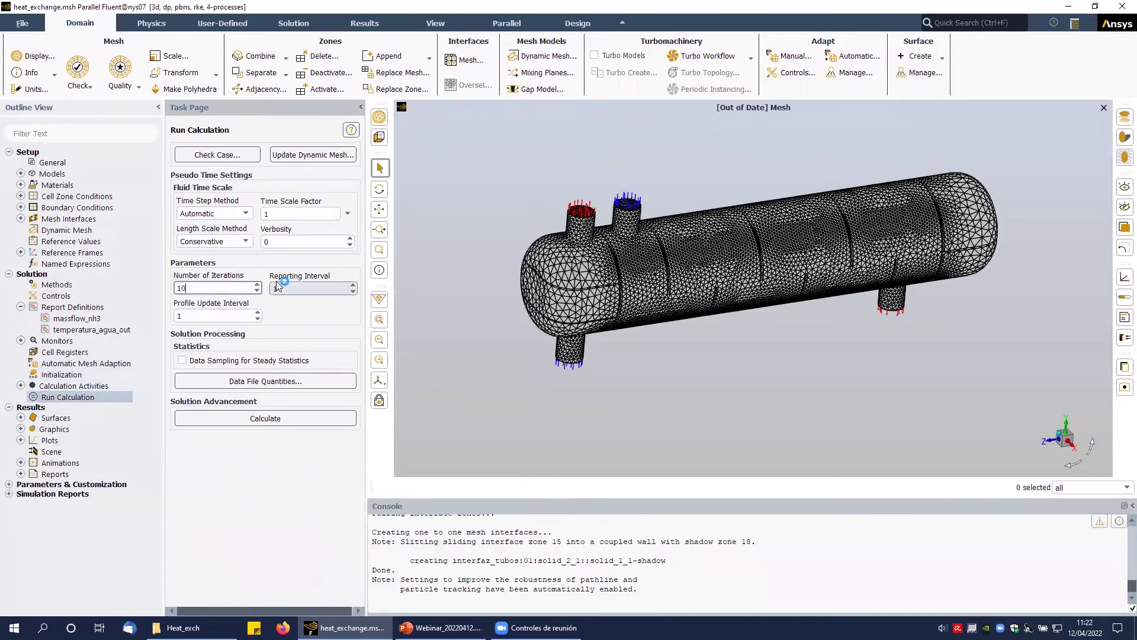
text(10)
click(276, 418)
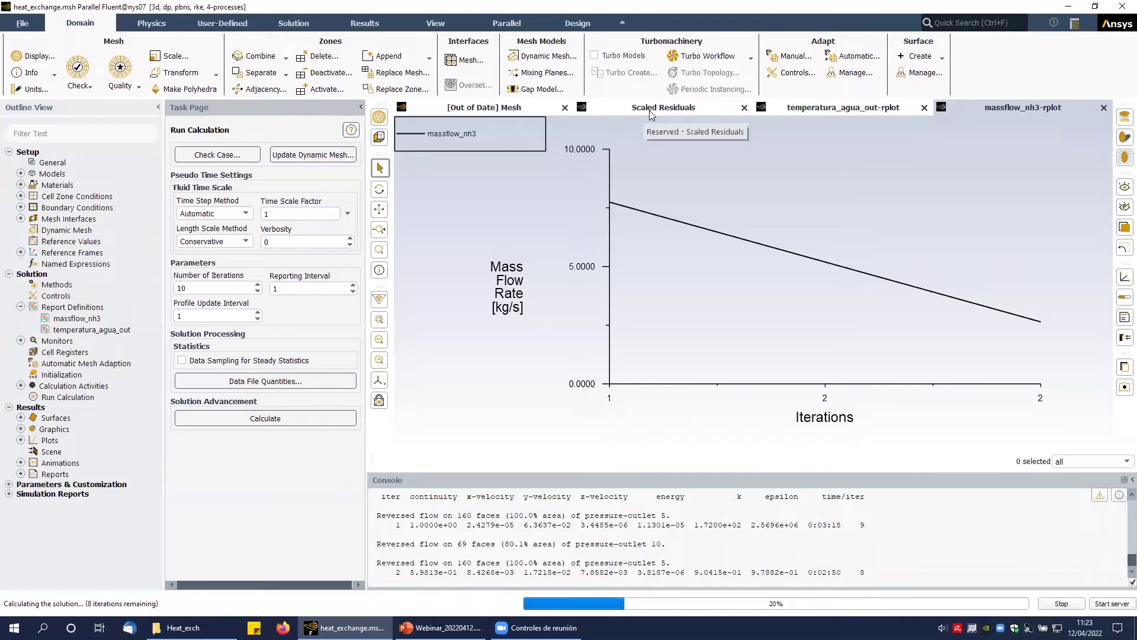
Examine the scaled residuals, temperatura_agua_out and massflow_nh3 plots while the calculation runs, and return to the residuals.
click(652, 109)
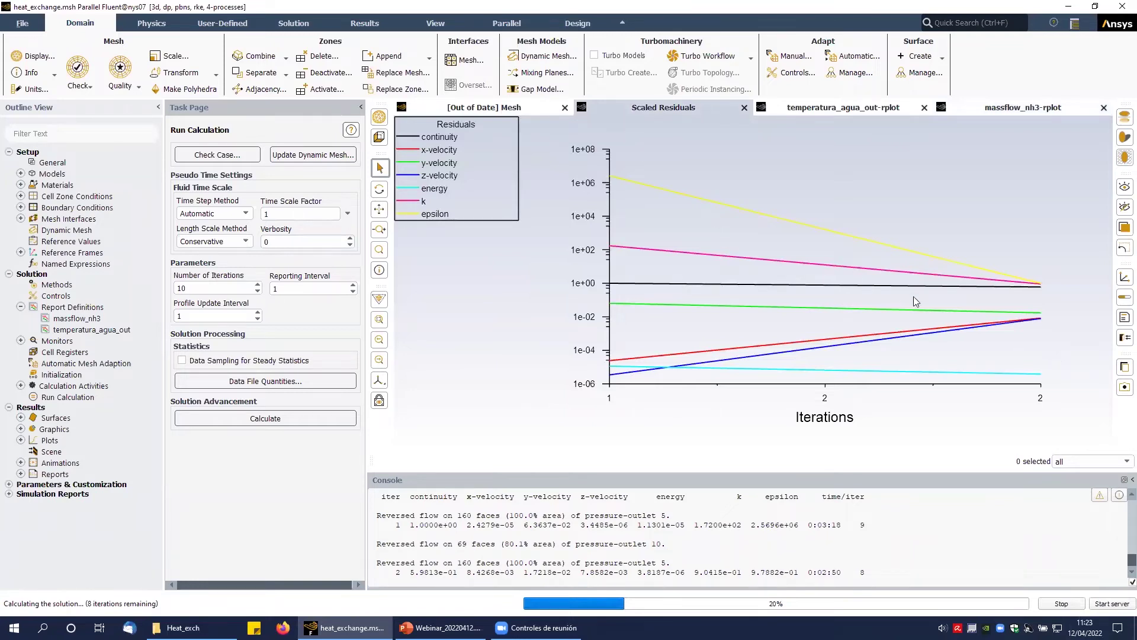
click(849, 108)
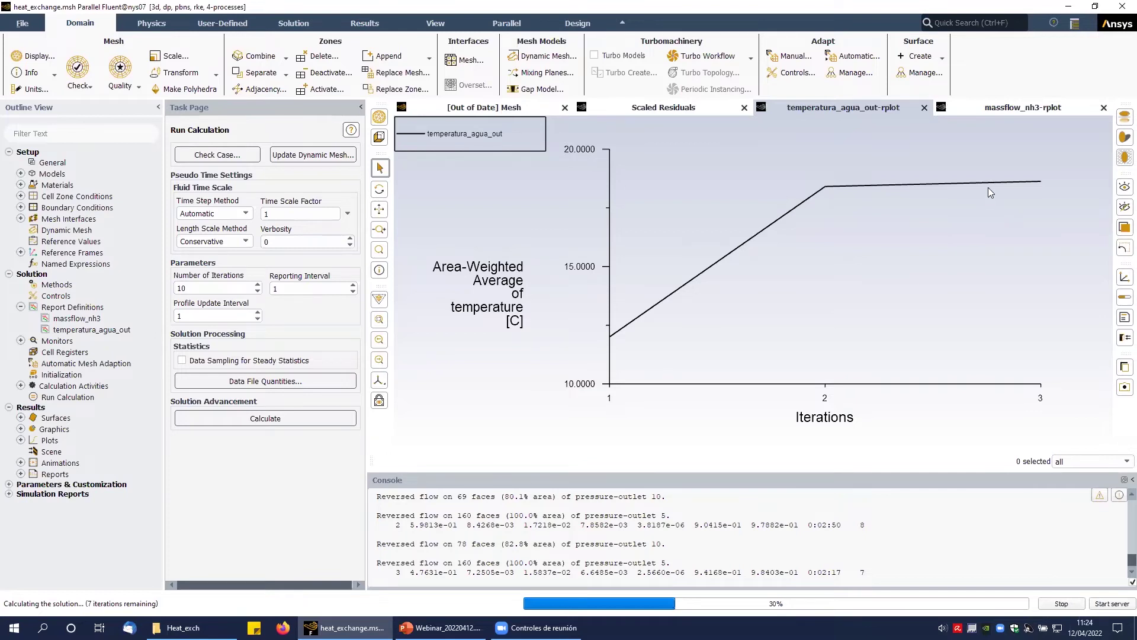
click(1020, 107)
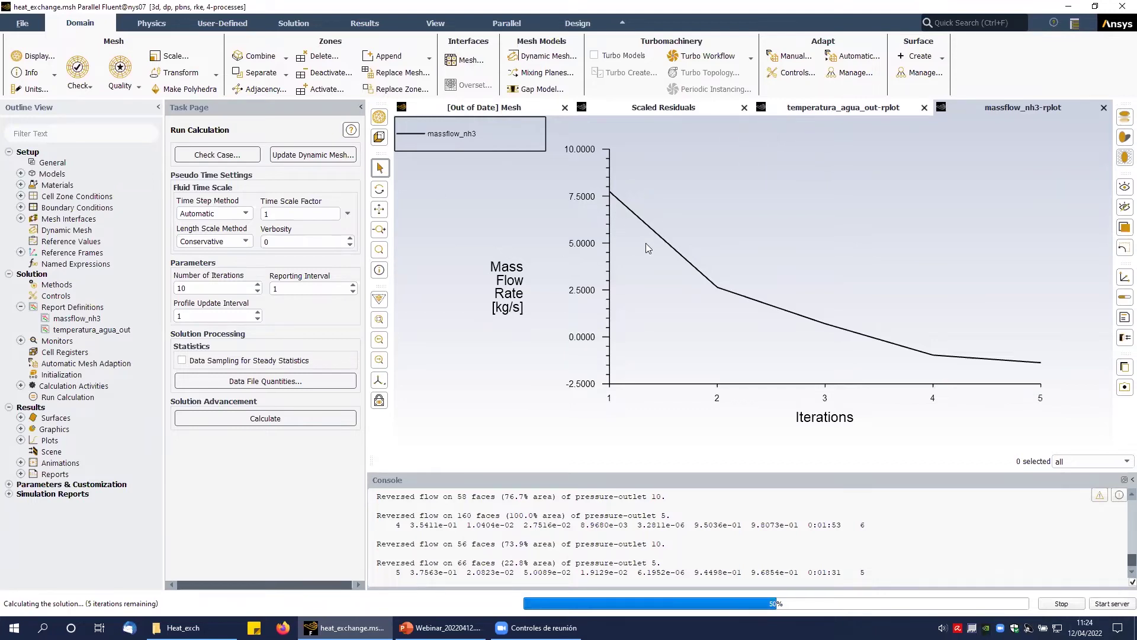
click(643, 110)
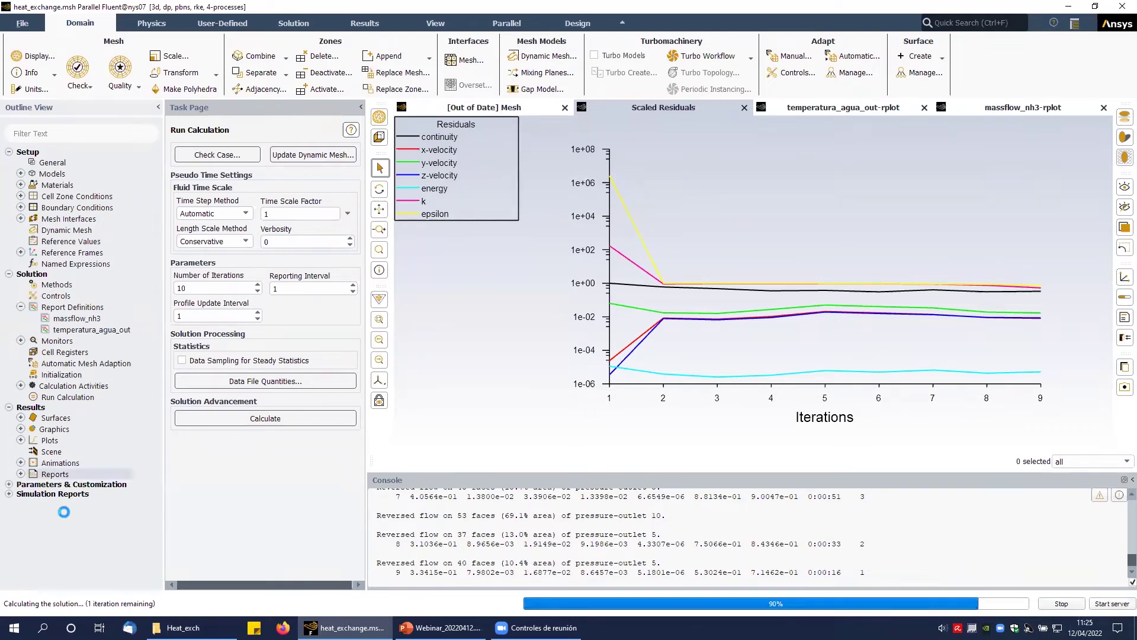
Search Windows for CFD-Post and launch CFD-Post 2022 R1.
click(42, 628)
text(cfdpost)
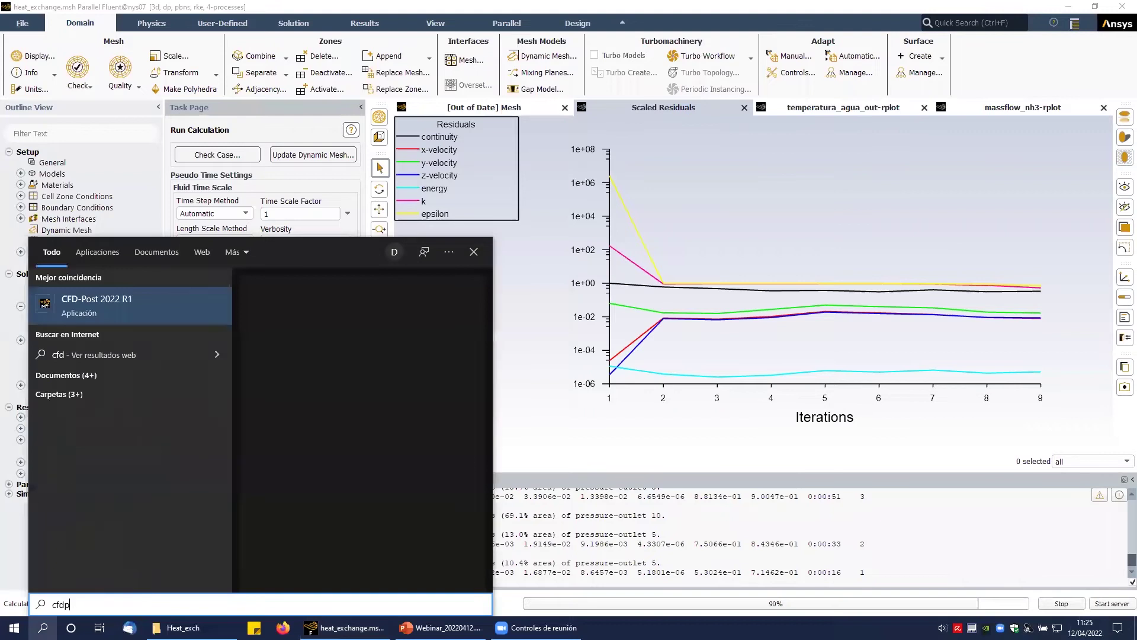
click(119, 299)
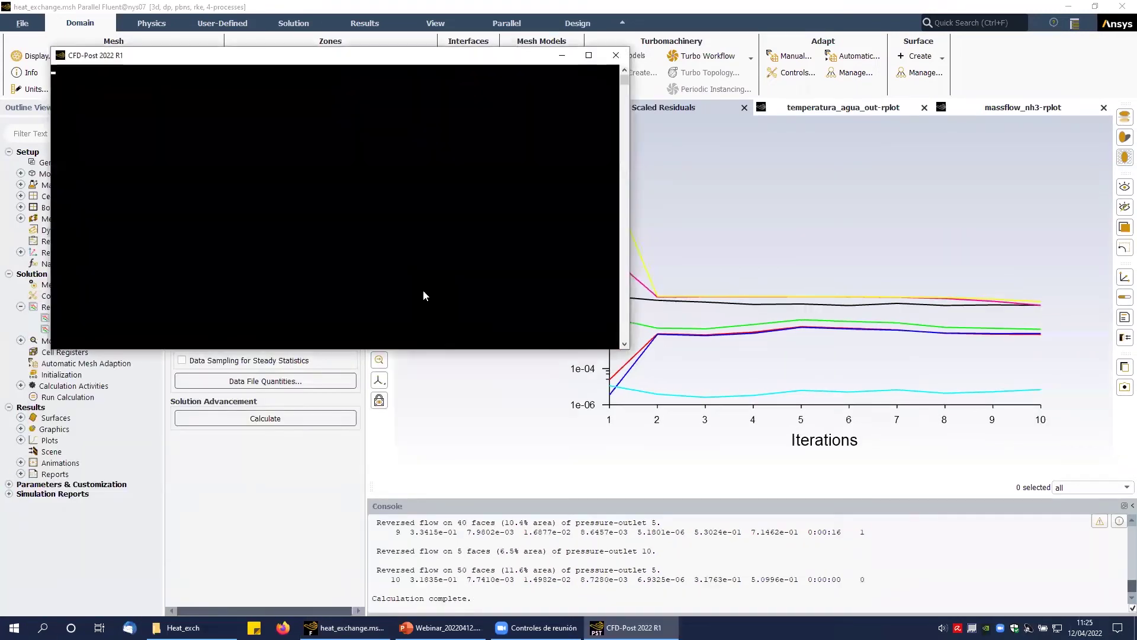
Return to Fluent, dismiss the calculation notice and show the temperatura_agua_out plot.
click(664, 385)
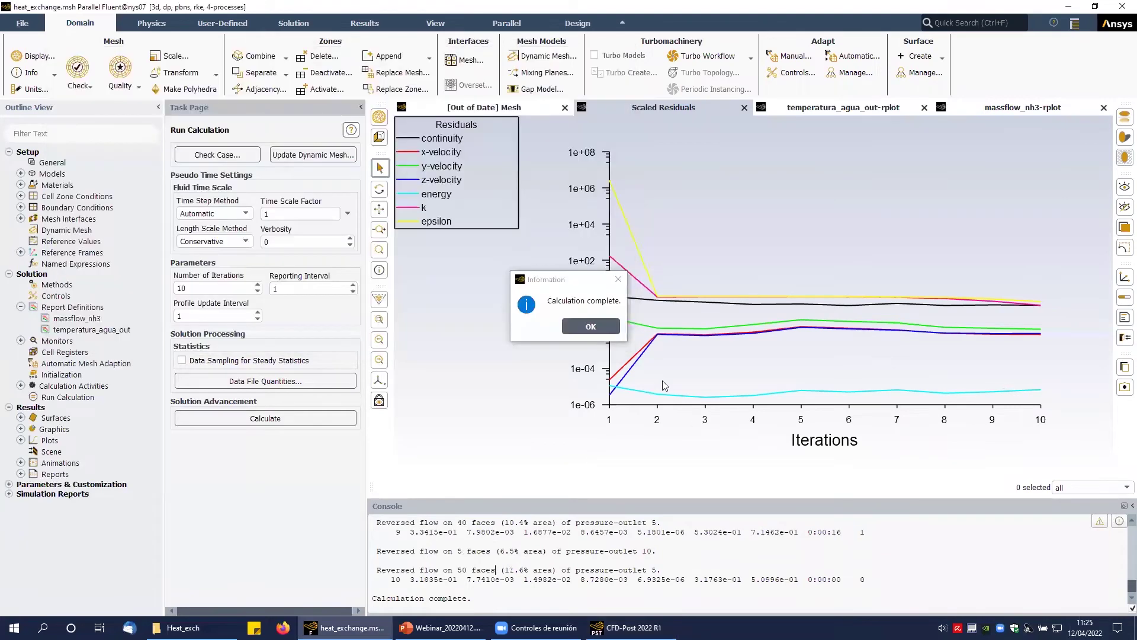
click(589, 326)
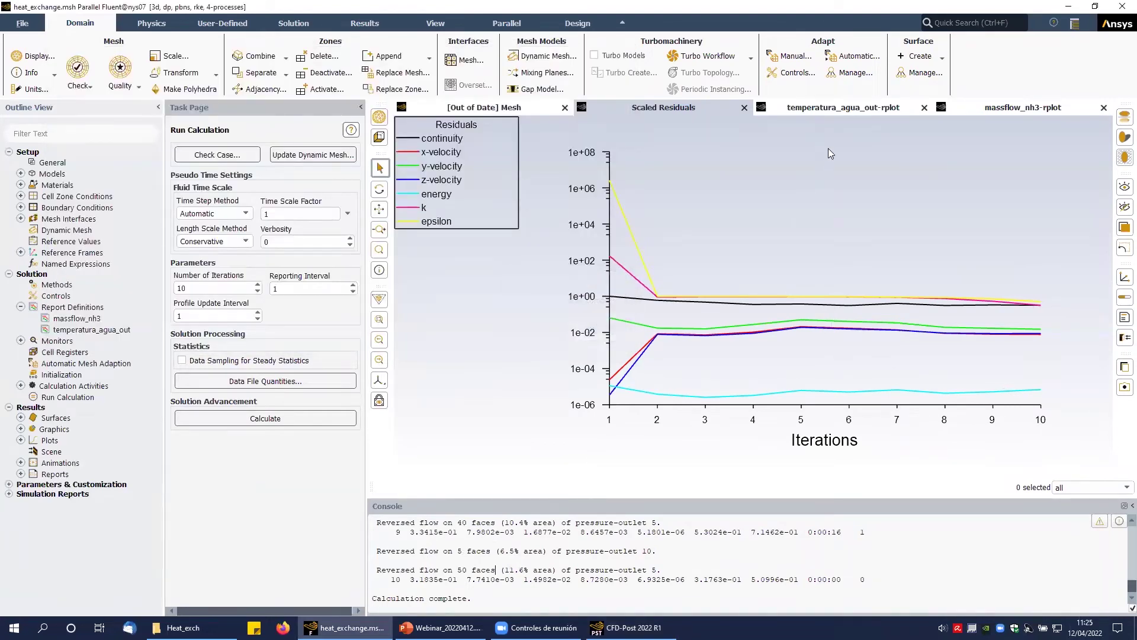
click(840, 112)
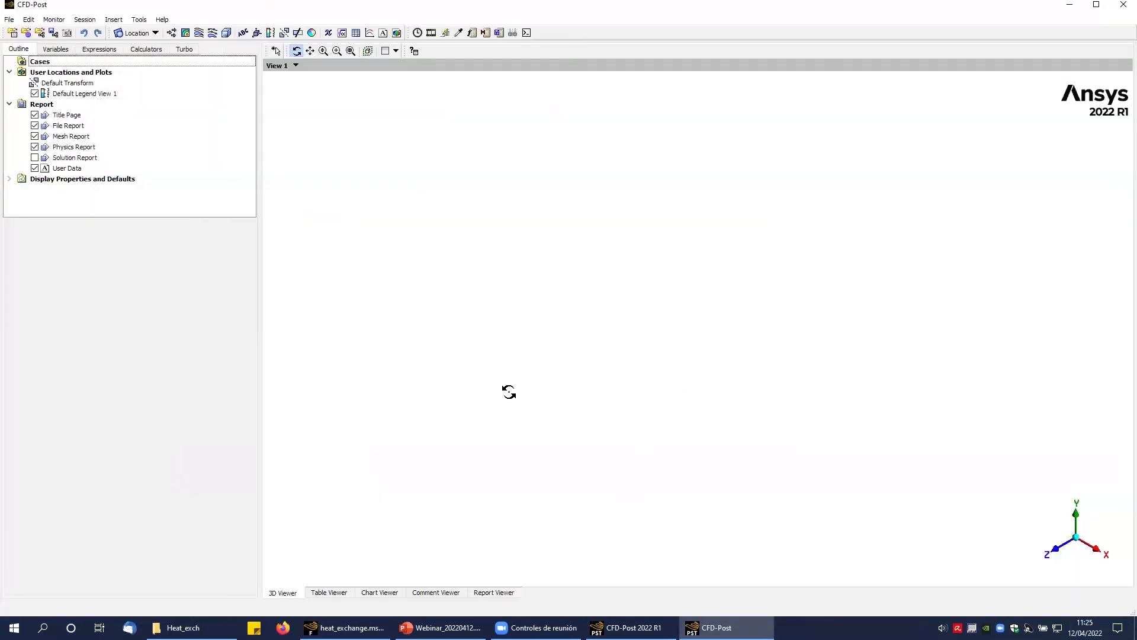
Maximize CFD-Post and load the saved state file with its results from the Heat_exch folder.
click(1097, 4)
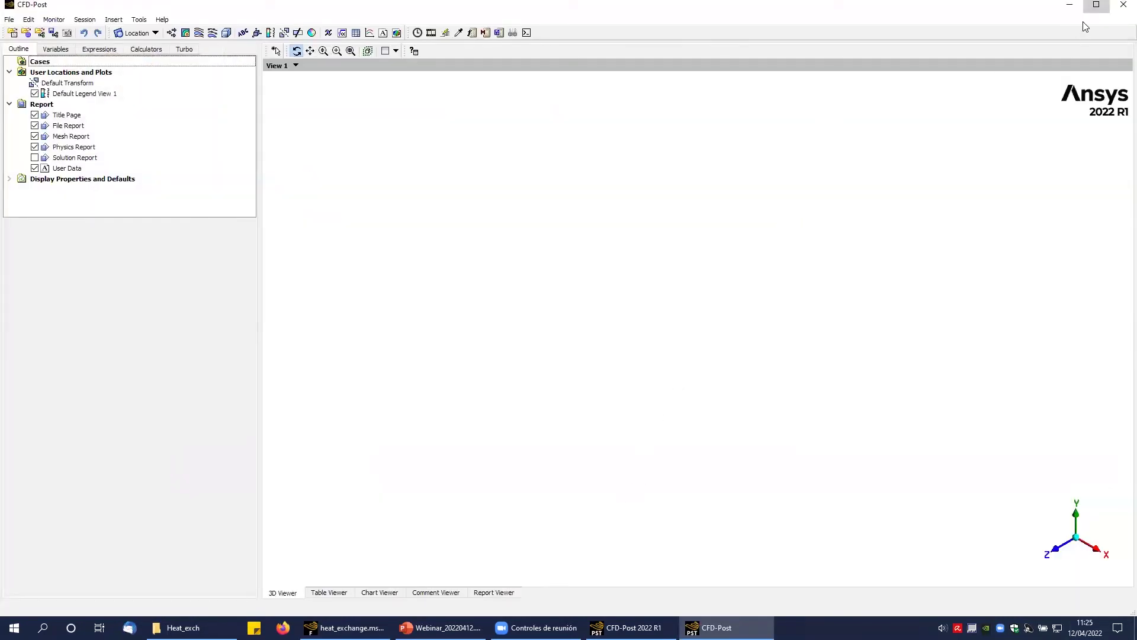
click(9, 19)
click(37, 64)
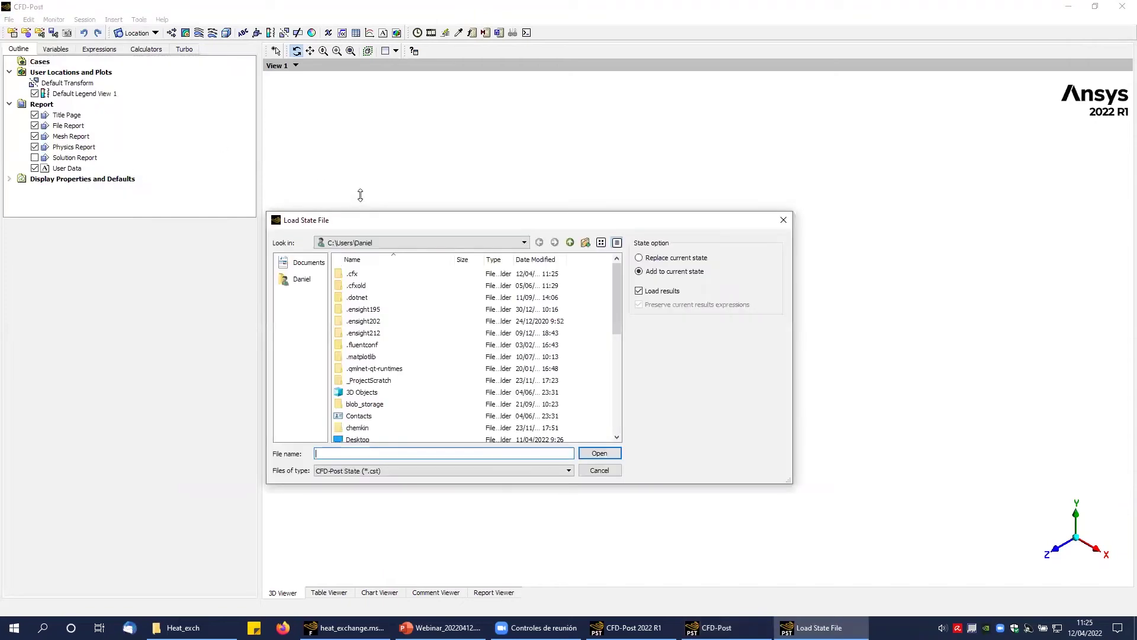
click(399, 245)
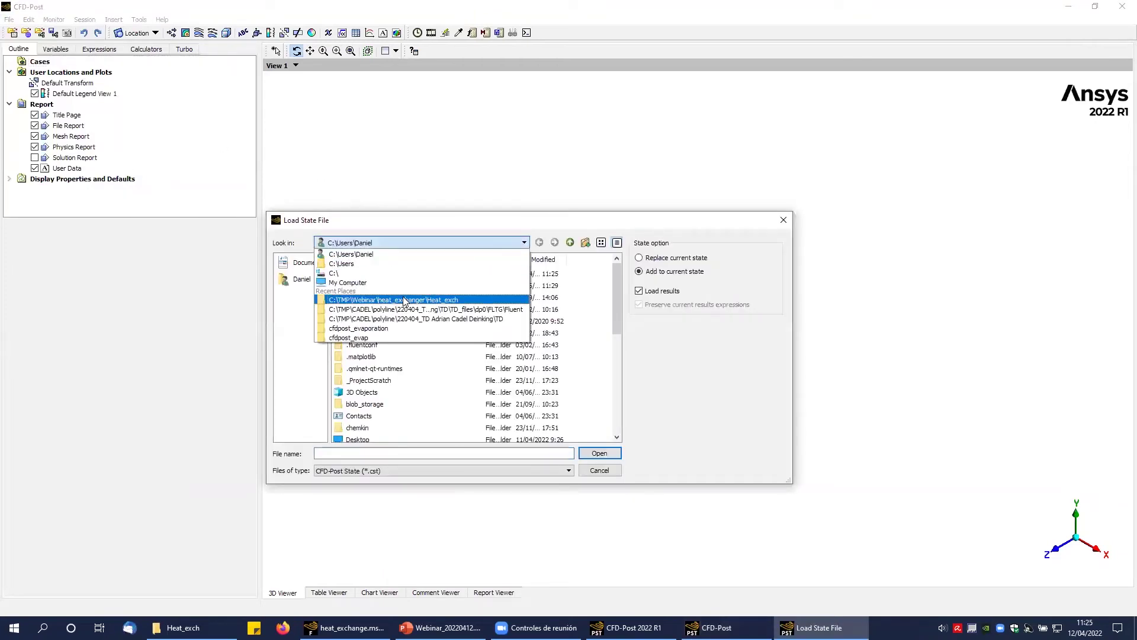
click(403, 297)
double_click(385, 275)
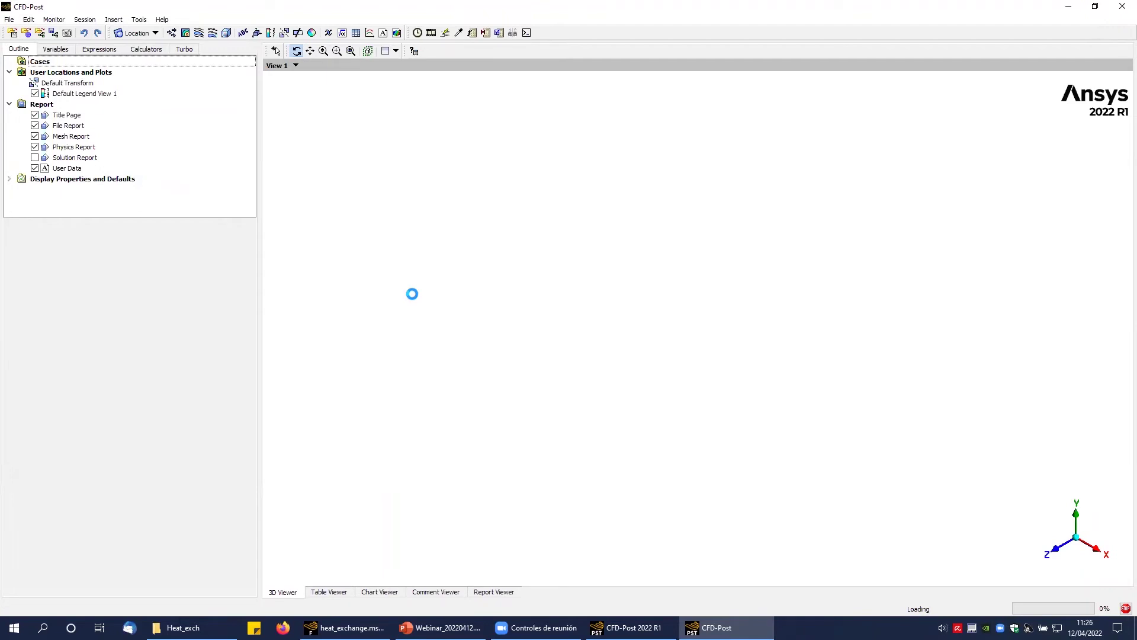
mouse_move(491, 618)
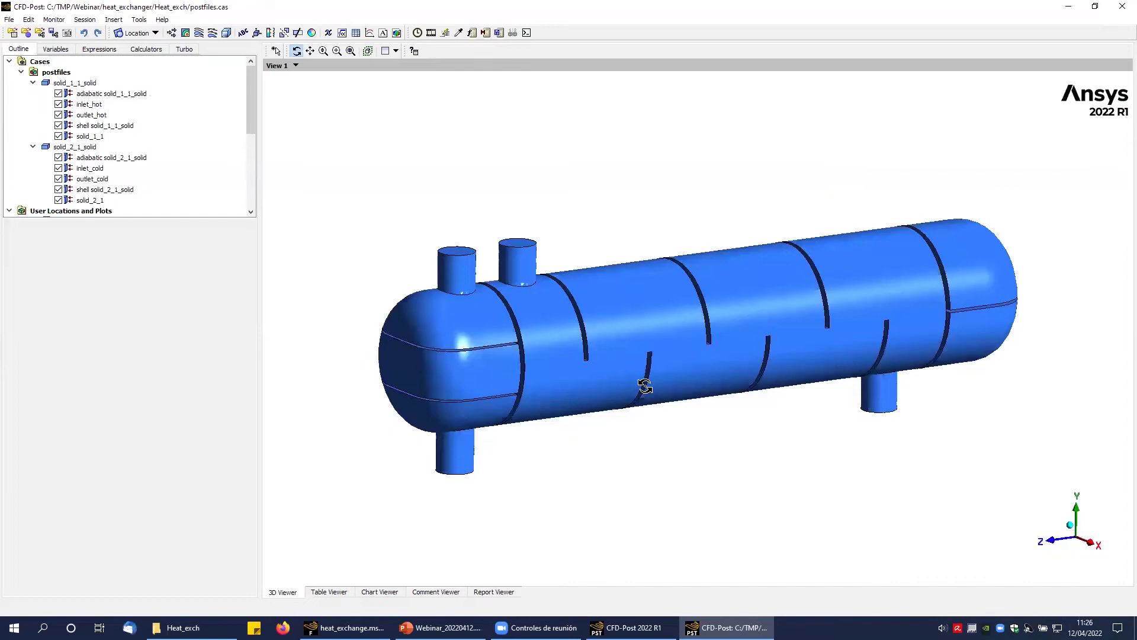
Show mesh lines with a 0 degree edge angle on the adiabatic solid_1_1_solid boundary.
drag(622, 292, 576, 297)
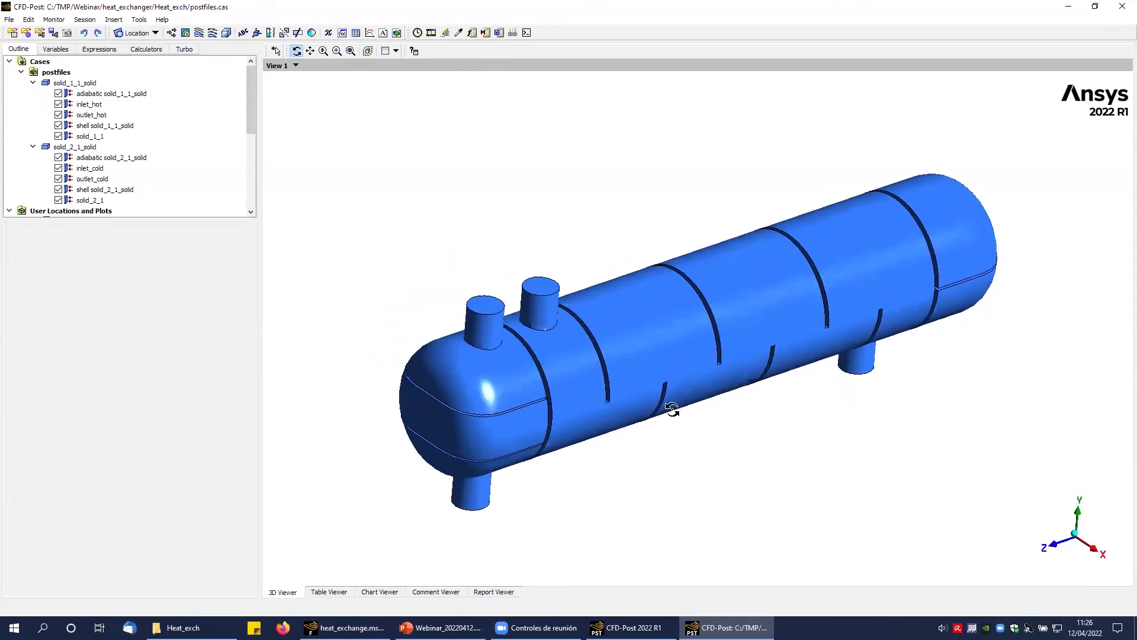
drag(672, 408, 632, 350)
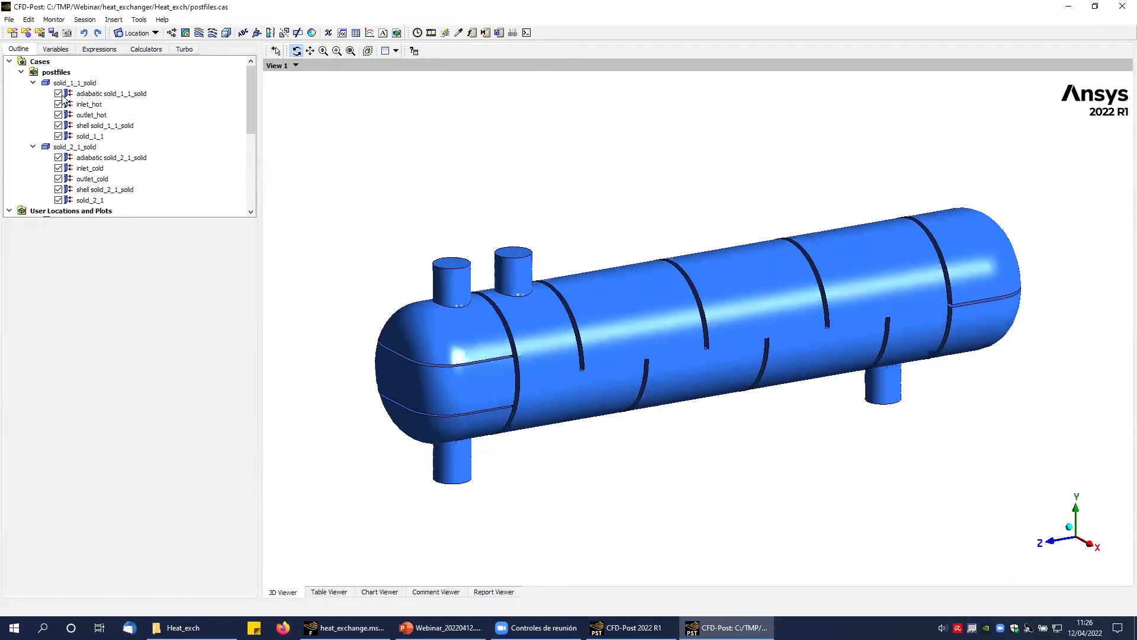
click(83, 93)
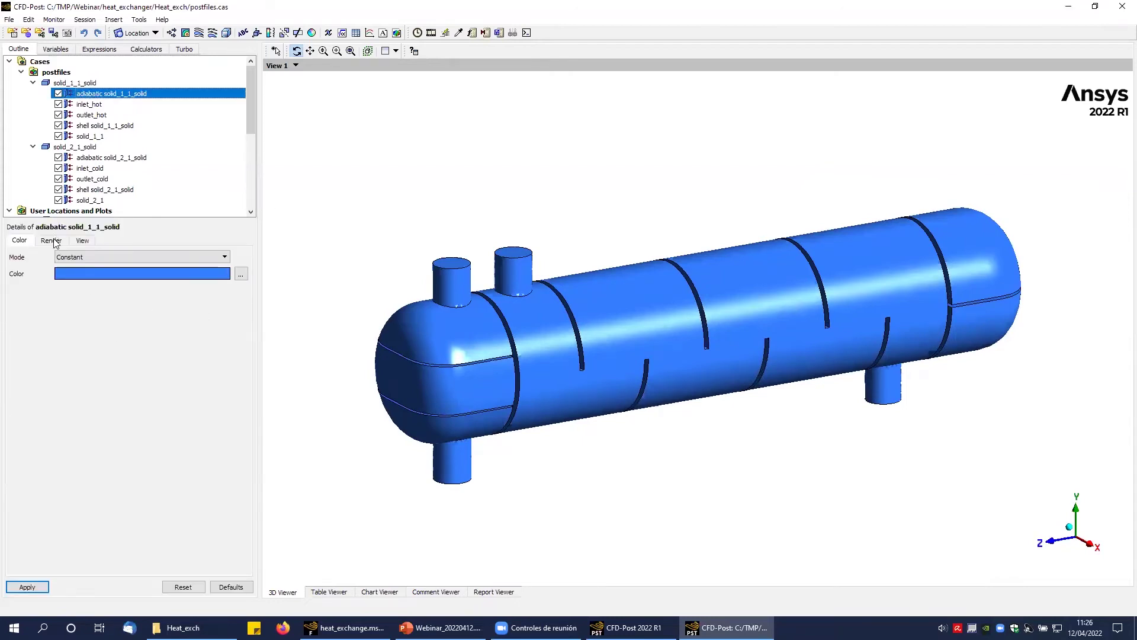
click(52, 241)
click(20, 342)
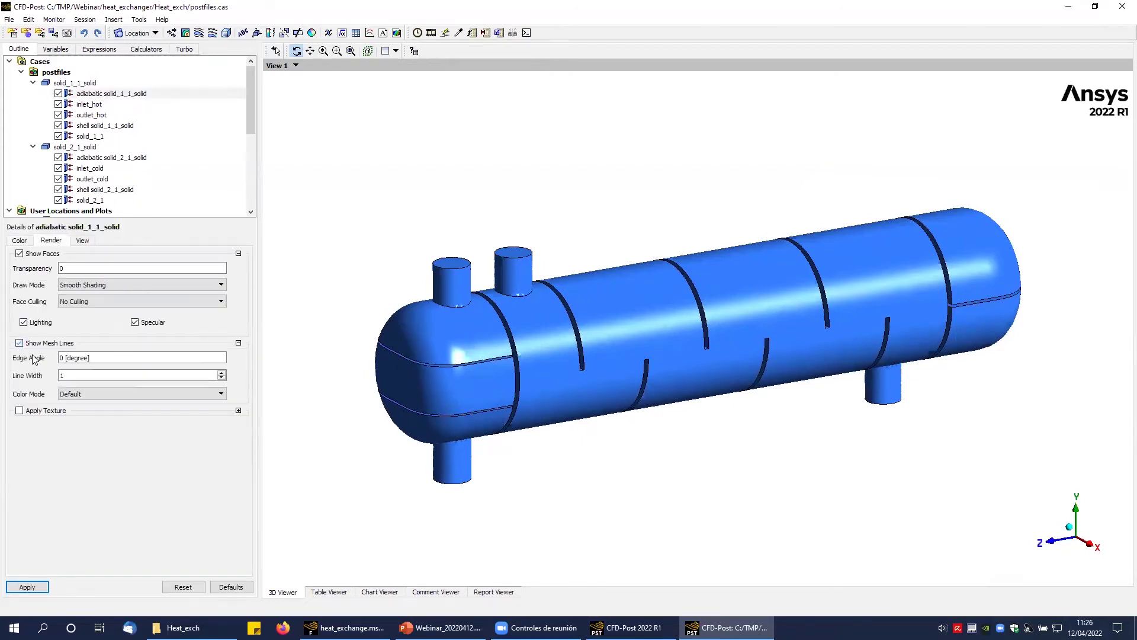
click(28, 587)
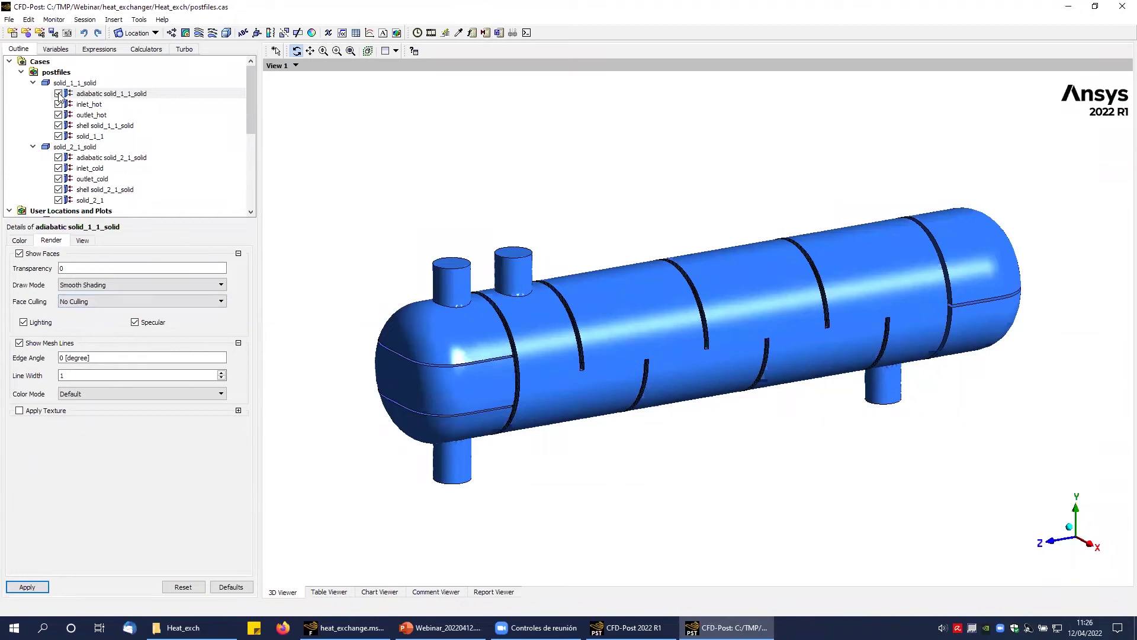
Show mesh lines on the inlet_hot boundary and inspect its surface mesh.
click(87, 105)
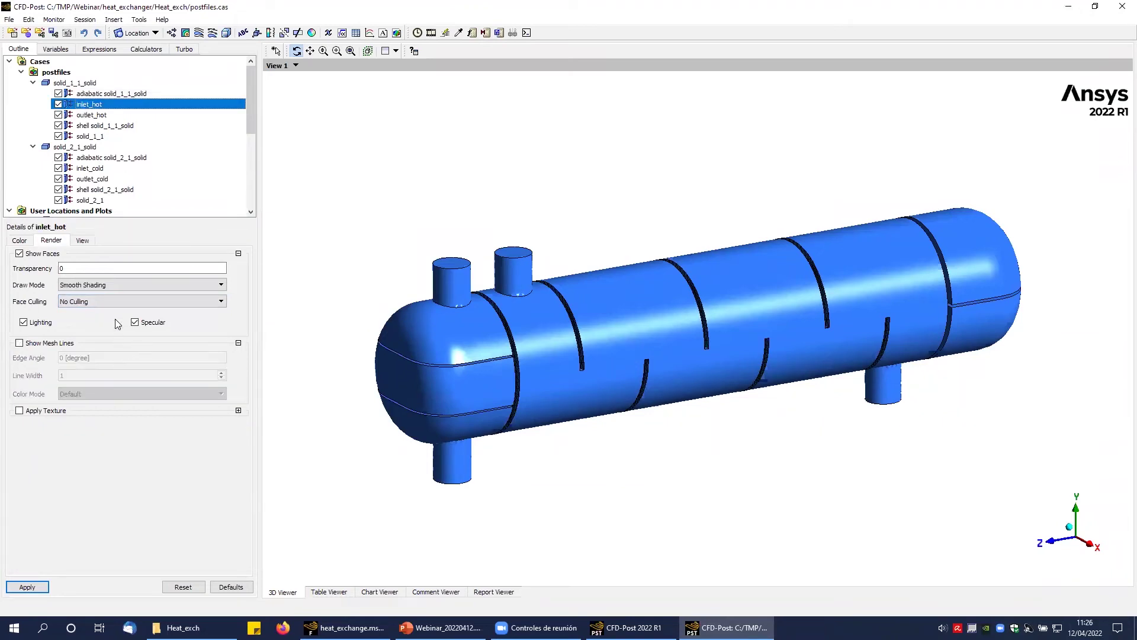
click(44, 344)
click(27, 587)
mouse_move(503, 459)
mouse_down()
mouse_move(515, 455)
mouse_move(500, 373)
mouse_up()
right_drag(500, 373, 652, 533)
mouse_move(573, 322)
mouse_down()
mouse_move(598, 256)
mouse_move(567, 199)
mouse_move(565, 217)
mouse_up()
scroll(557, 204, down, 8)
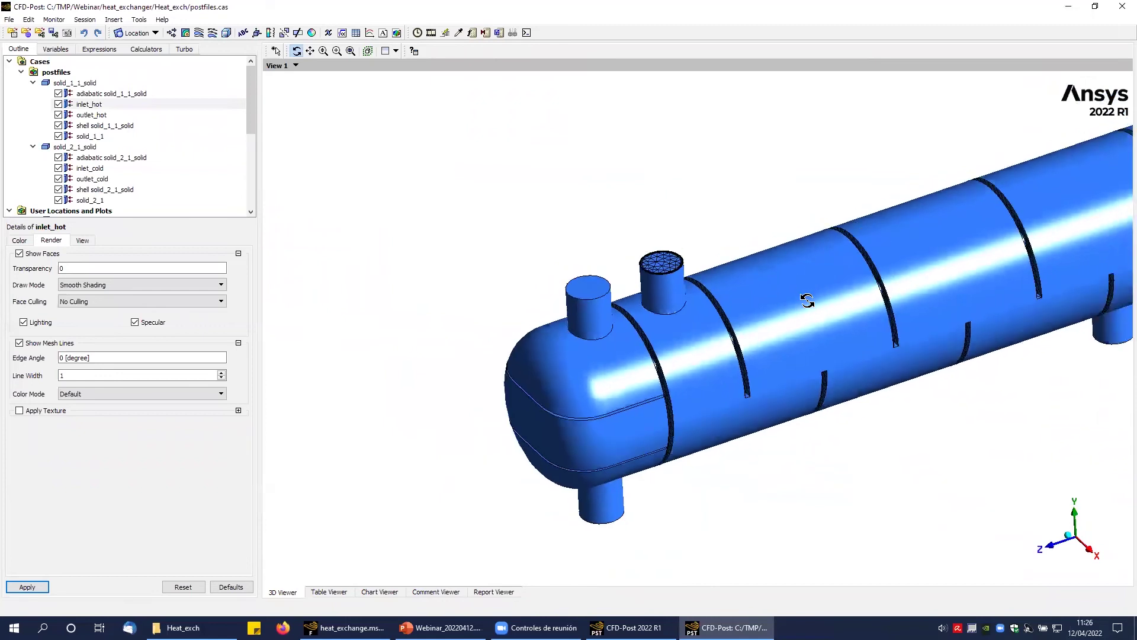
scroll(807, 300, down, 3)
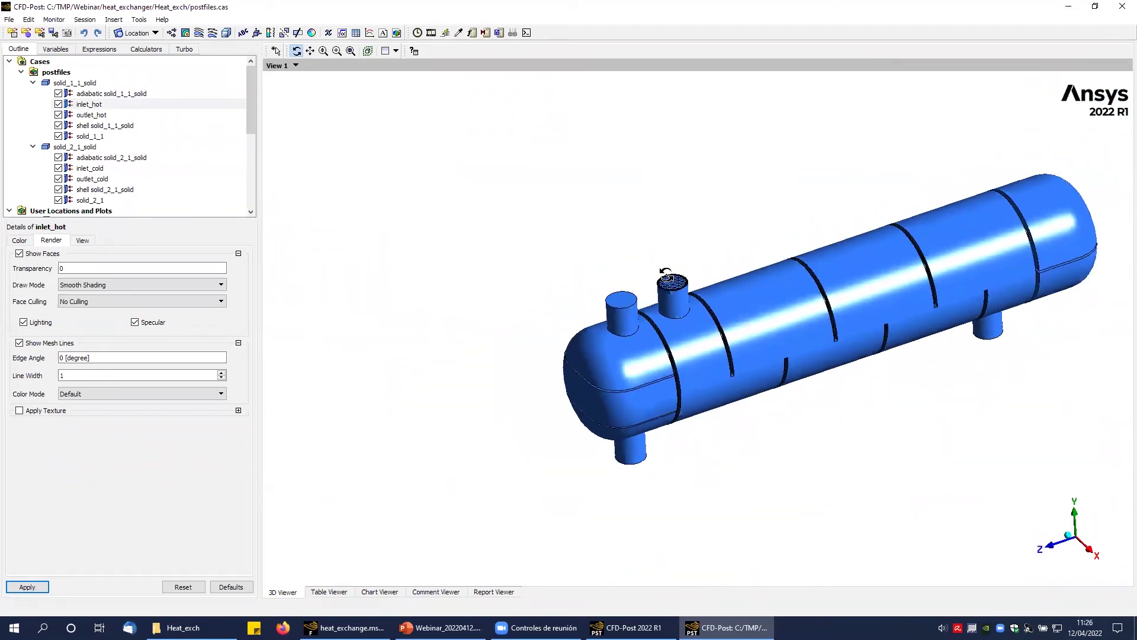
Hide all boundaries of solid_1_1_solid and solid_2_1_solid except the solid_2_1 tube surface.
click(58, 94)
click(58, 104)
click(58, 115)
click(58, 125)
click(58, 137)
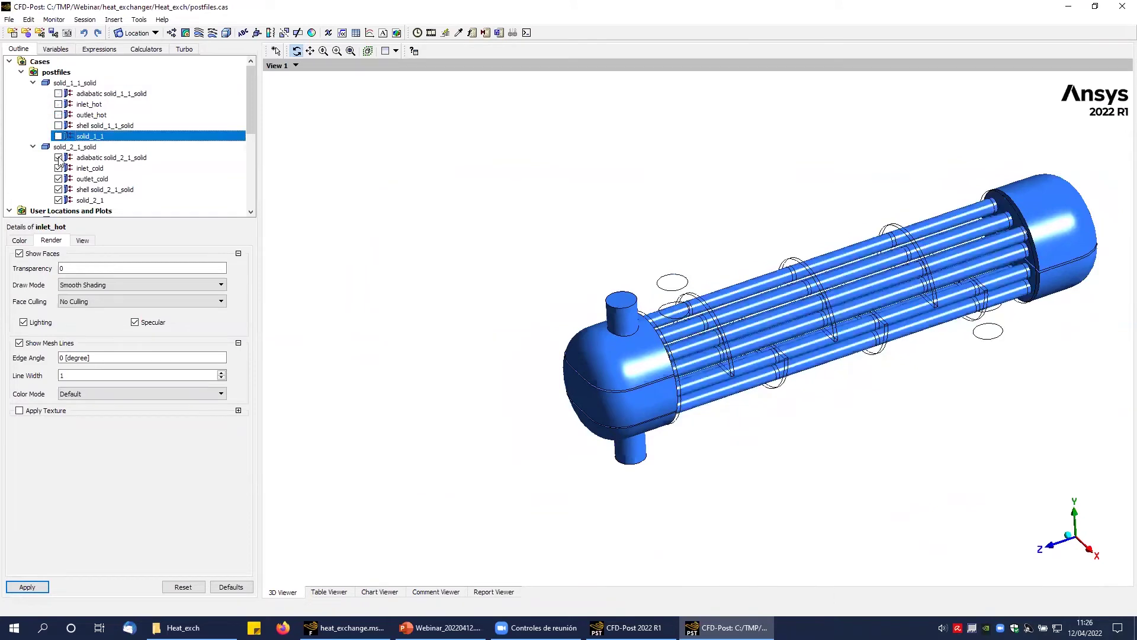
click(59, 157)
click(58, 168)
click(58, 179)
click(58, 189)
drag(846, 388, 821, 367)
right_drag(593, 190, 1002, 488)
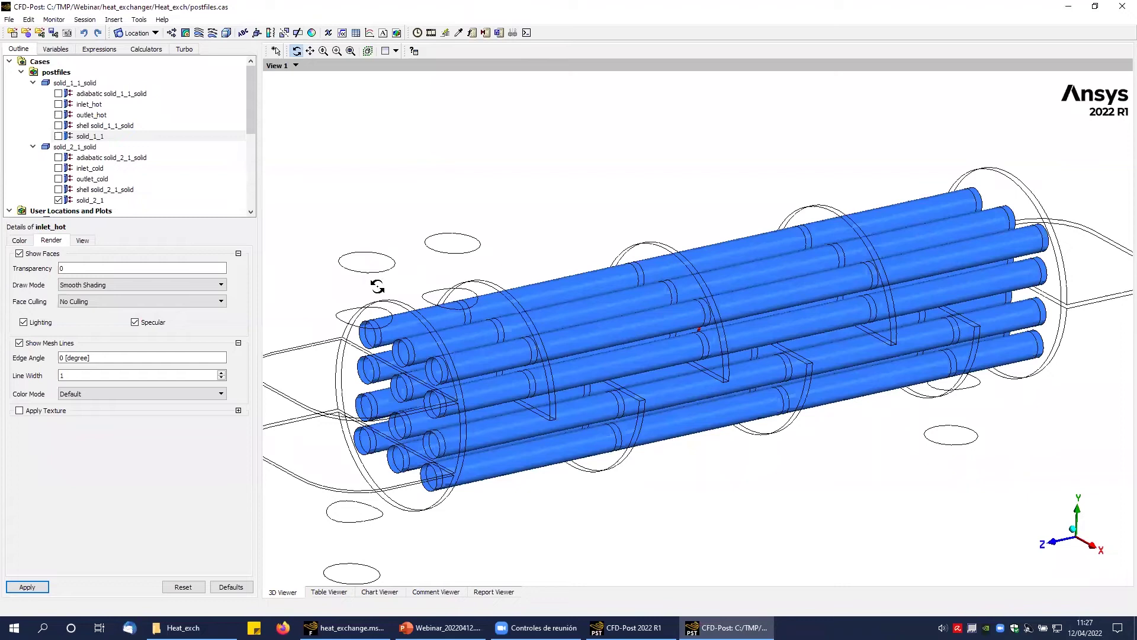
Color the solid_2_1 tube surface by the Surface Heat Transfer Coefficient variable with a range of 0 to 8000 W m^-2 K^-1.
click(90, 200)
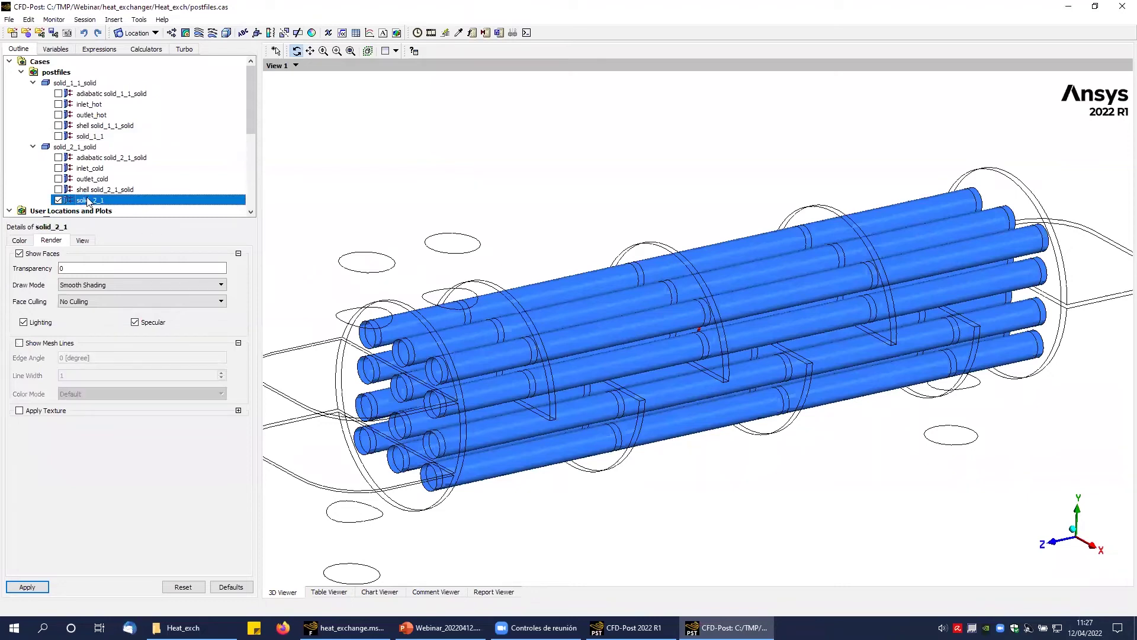
click(20, 240)
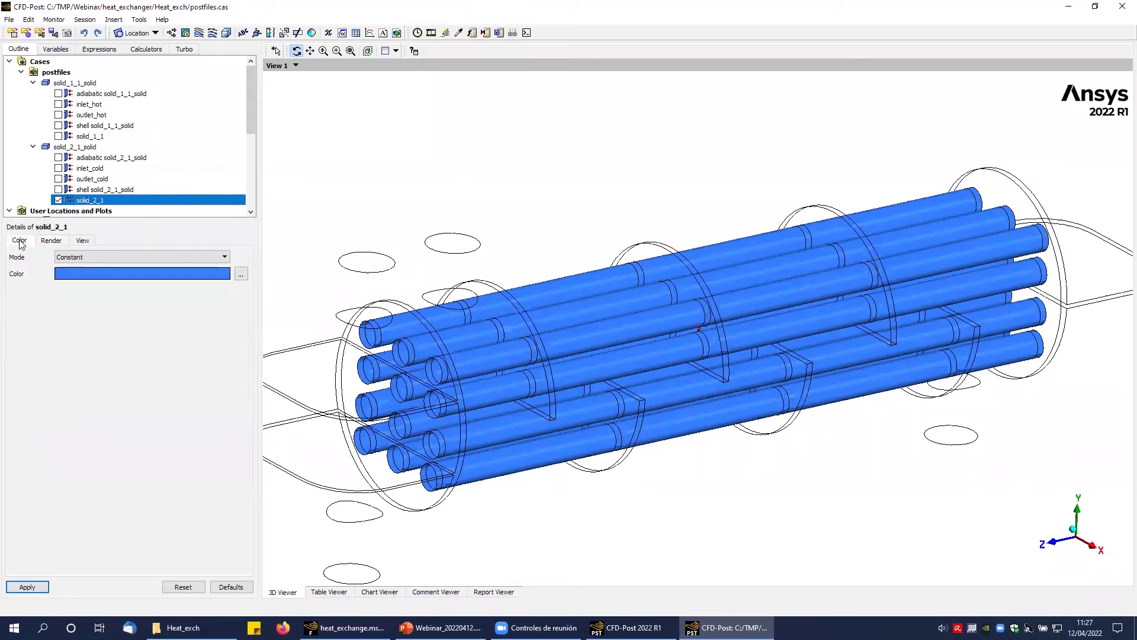
click(96, 258)
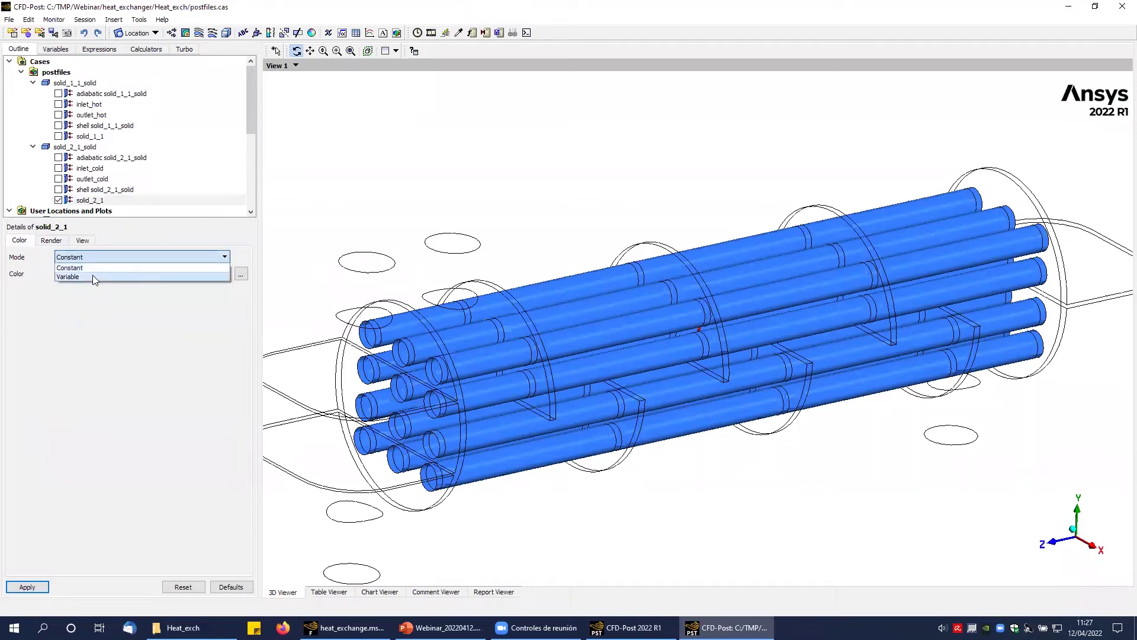
click(93, 276)
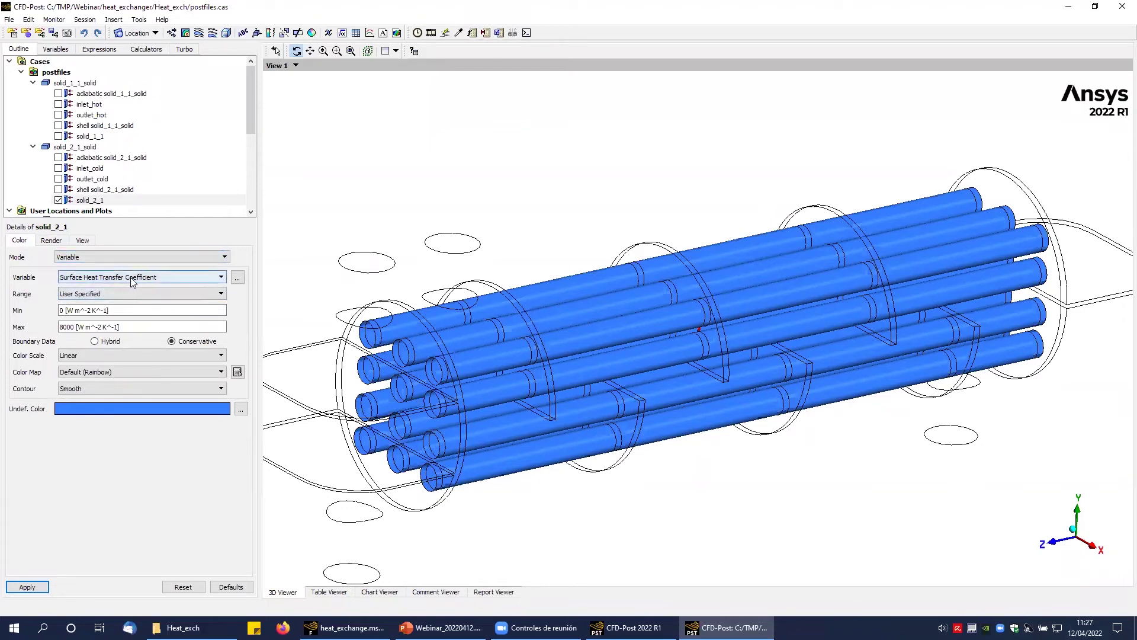
click(37, 586)
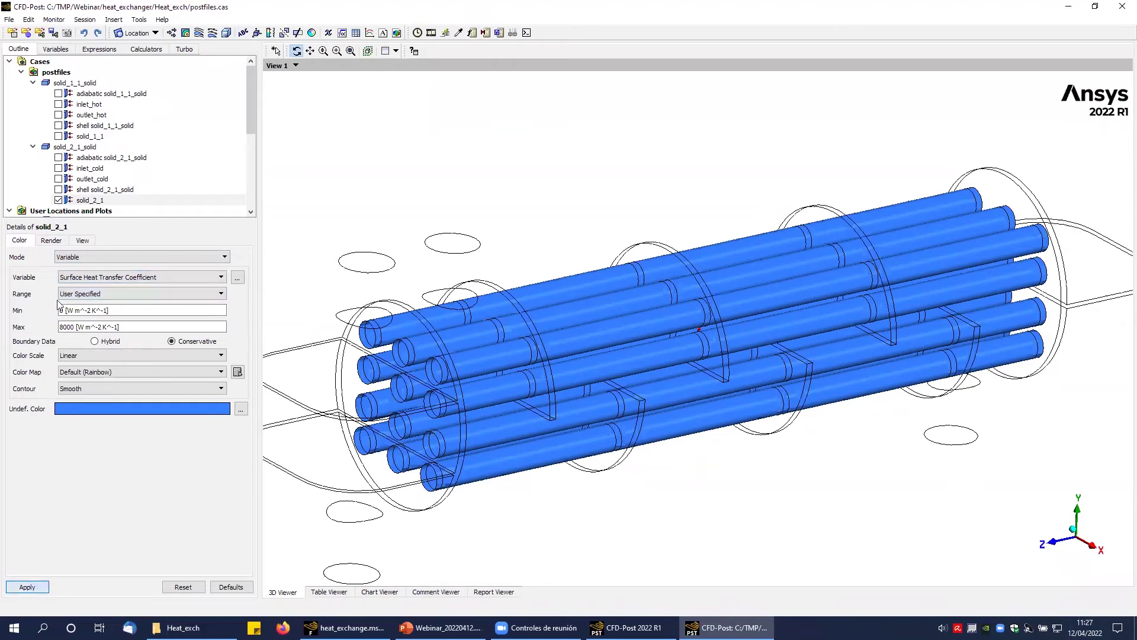
Examine the heat transfer coefficient distribution on the tubes from the side, closely where they cross the baffles.
drag(718, 314, 692, 368)
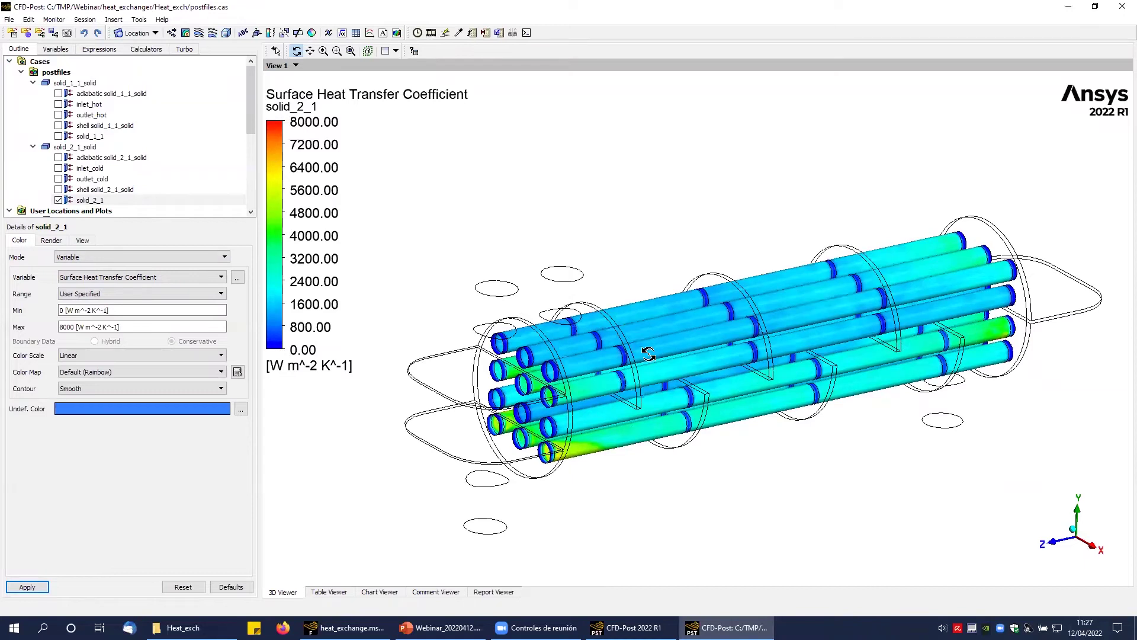
click(1092, 551)
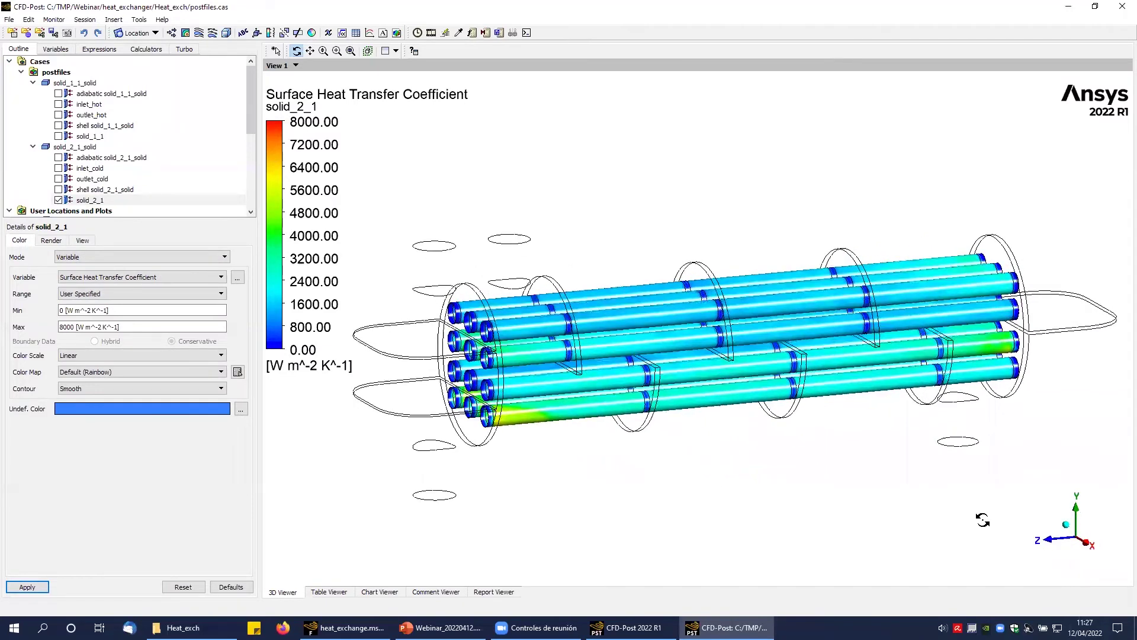
right_drag(476, 252, 533, 339)
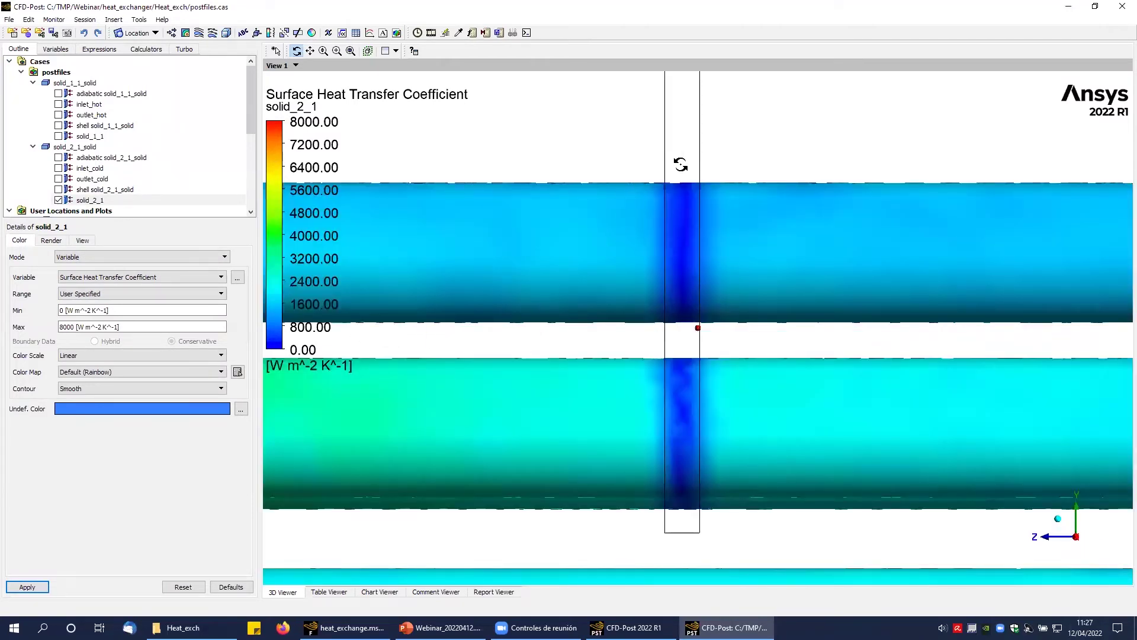
scroll(702, 257, down, 3)
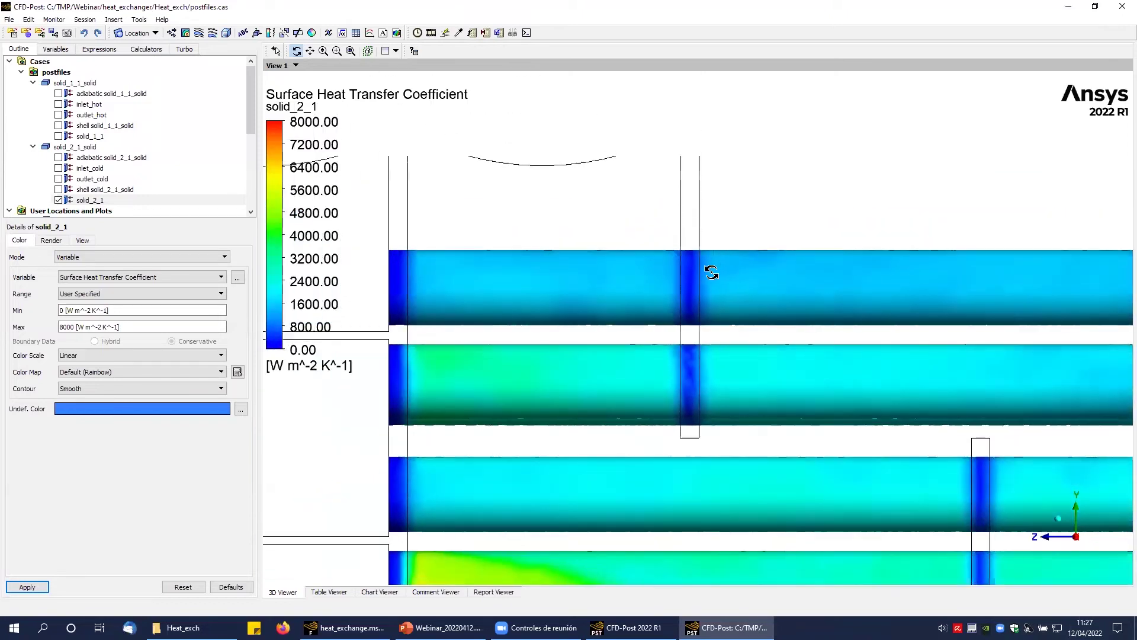
scroll(711, 272, down, 5)
drag(796, 304, 913, 280)
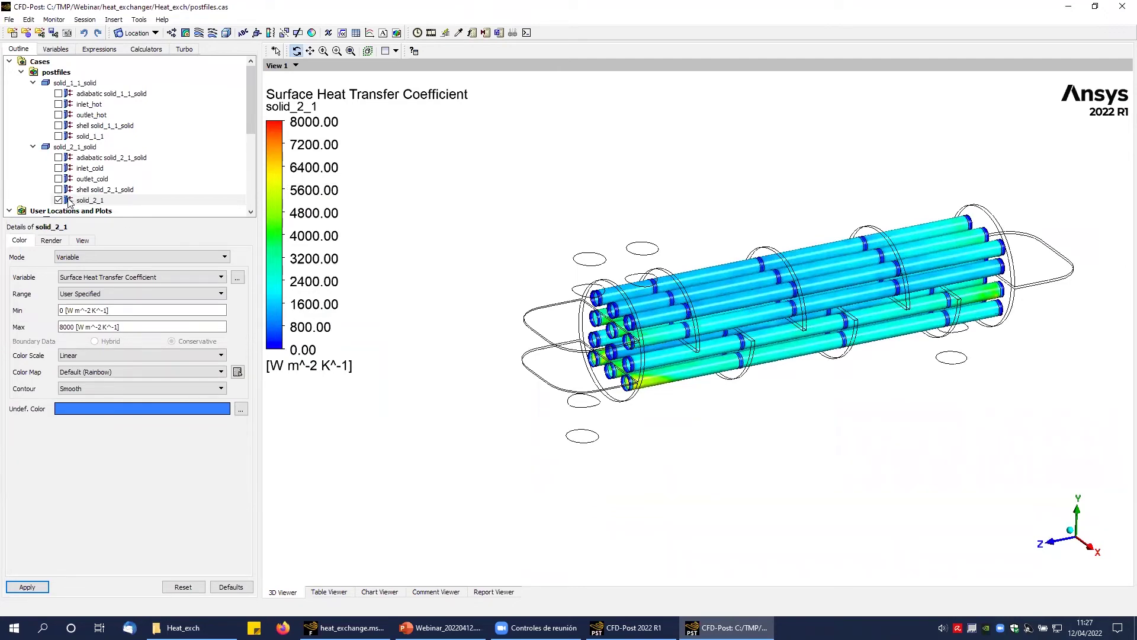
Set the Function Calculator to the areaAve function and check the tube surface's name in the outline.
click(146, 49)
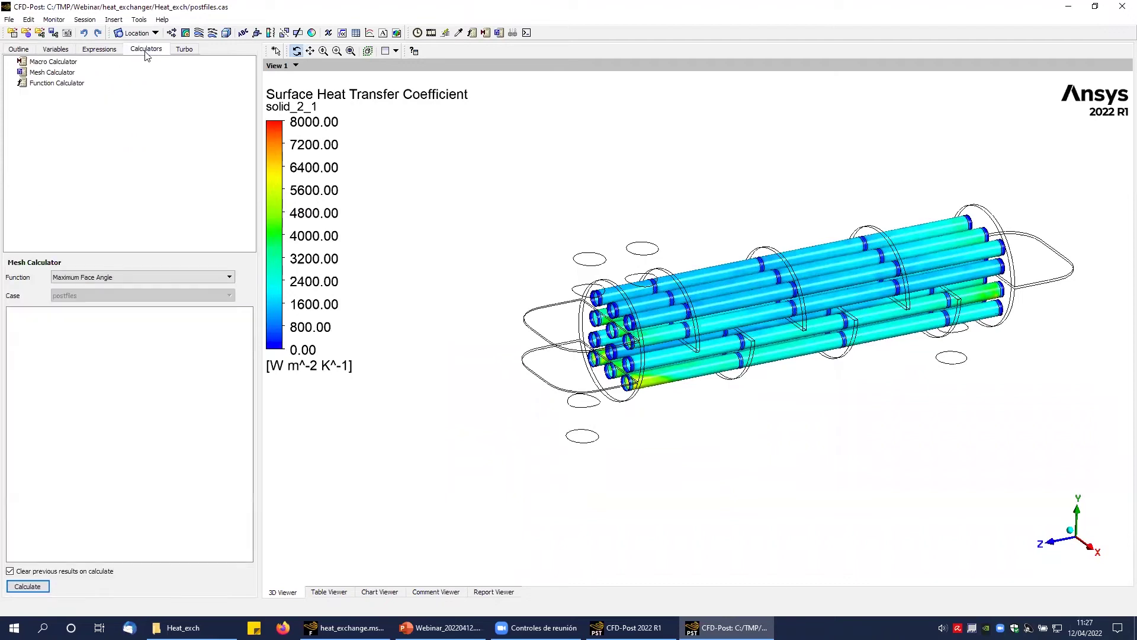
click(67, 85)
click(79, 282)
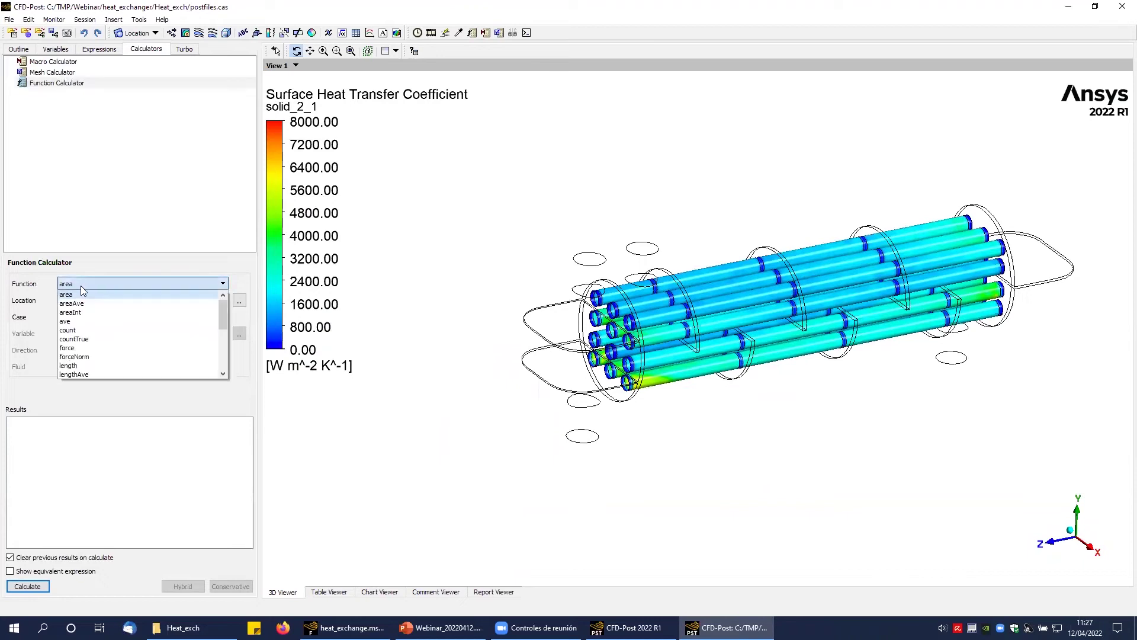
click(82, 303)
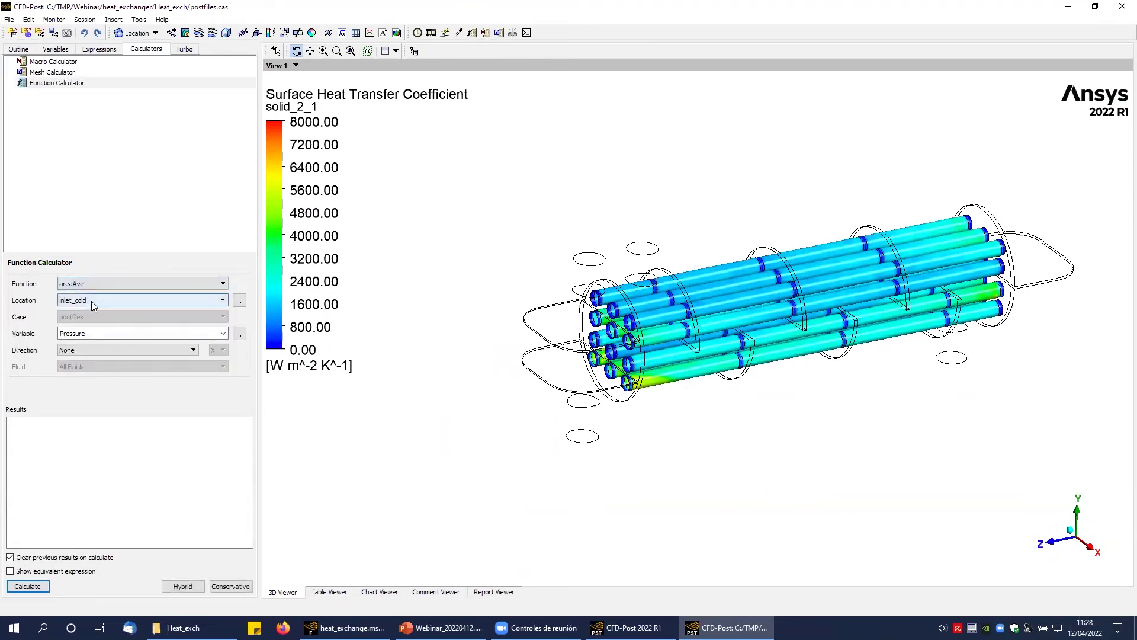
click(95, 300)
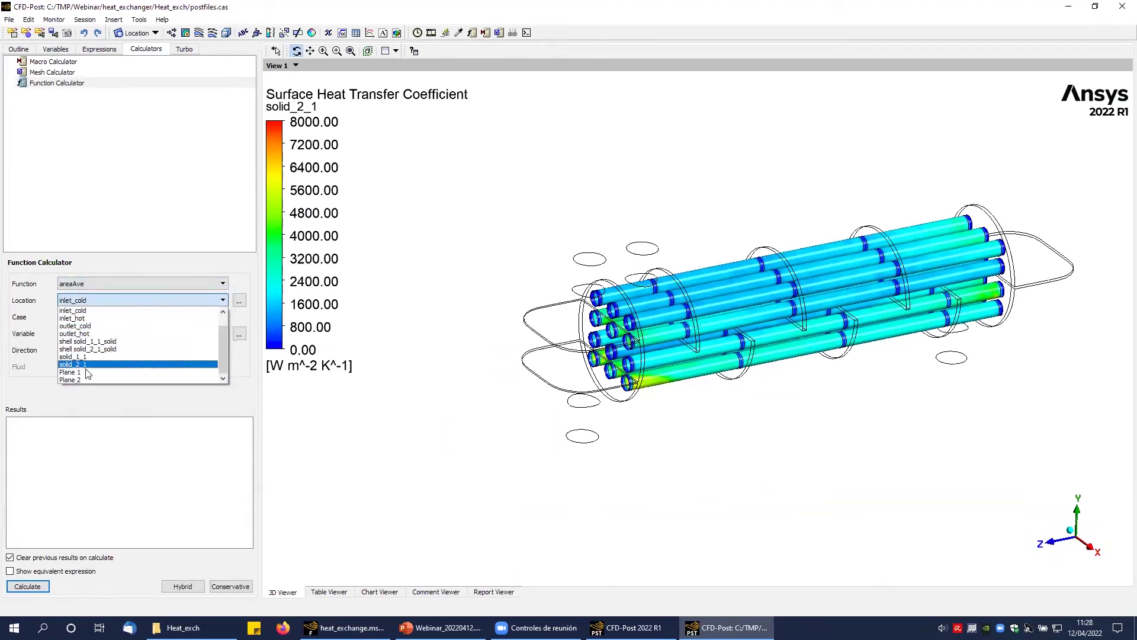
click(19, 50)
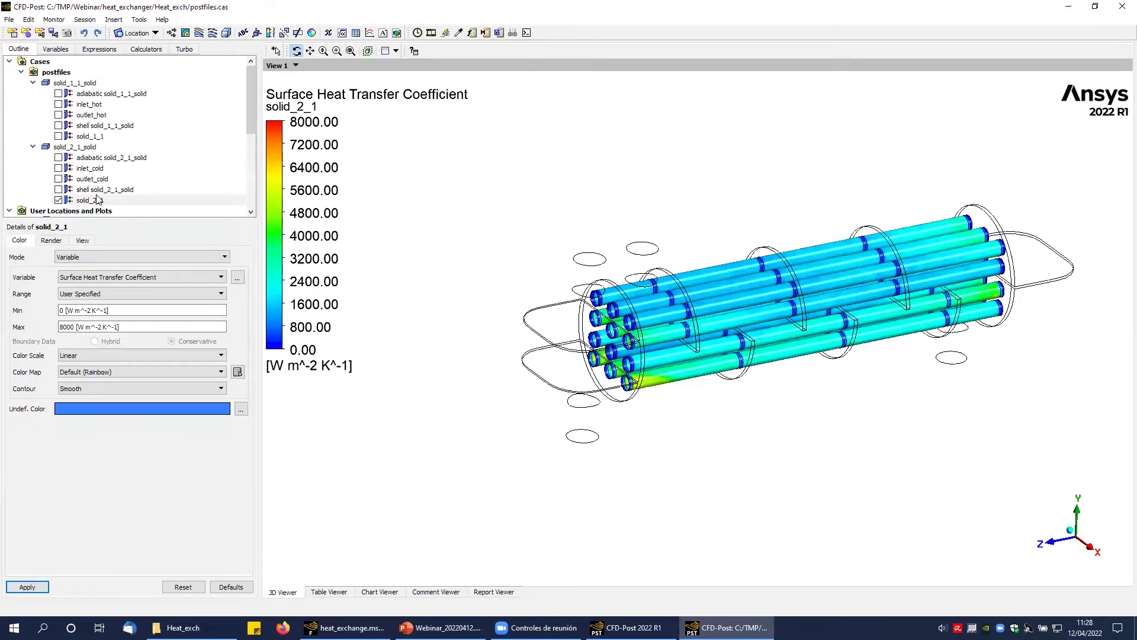
click(146, 49)
click(60, 84)
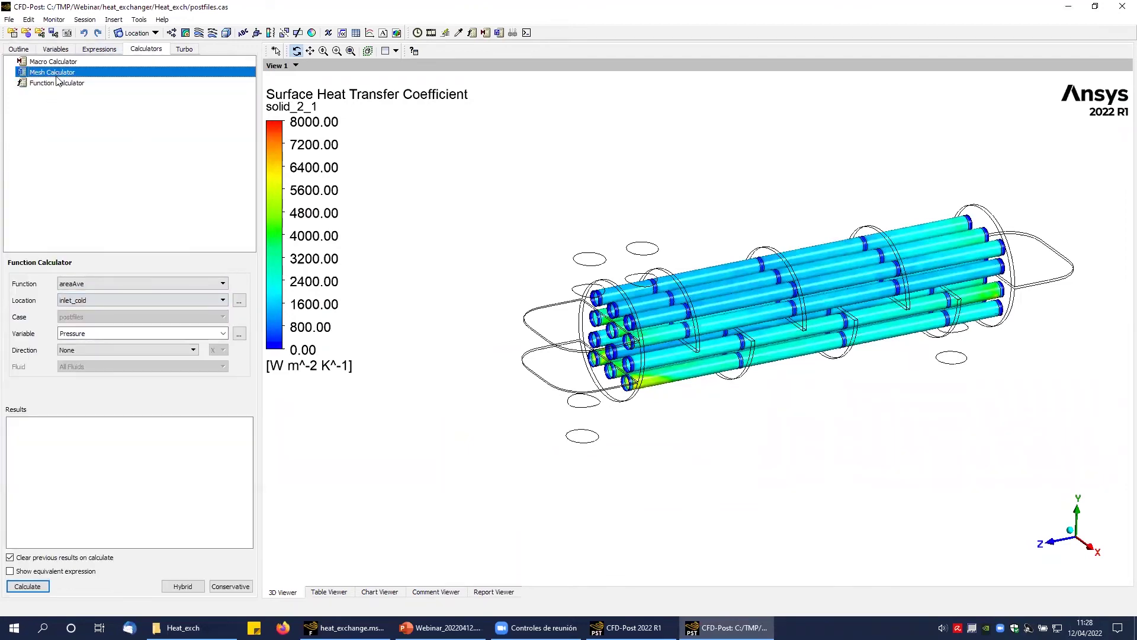
Calculate the area average of Surface Heat Transfer Coefficient on solid_2_1.
click(81, 301)
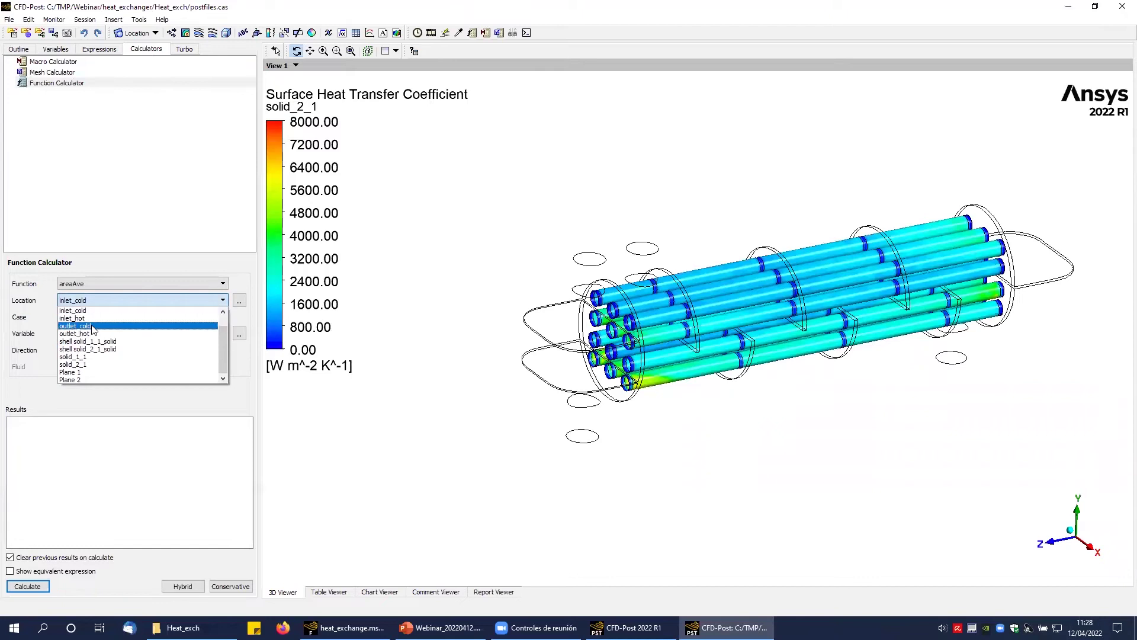
click(95, 362)
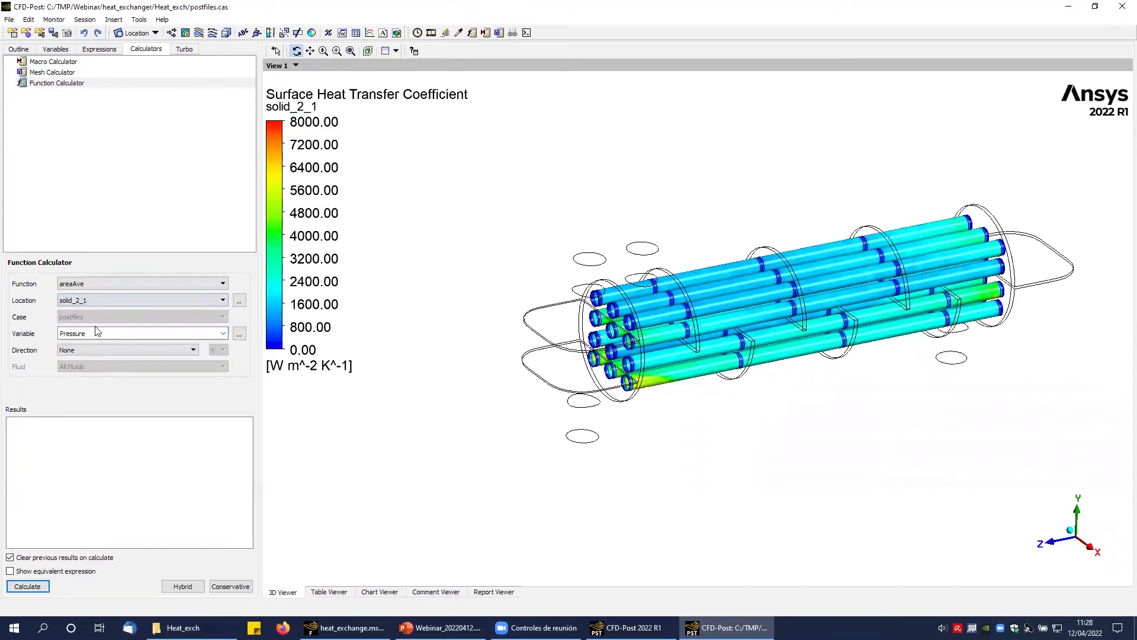
click(218, 334)
click(169, 351)
click(37, 586)
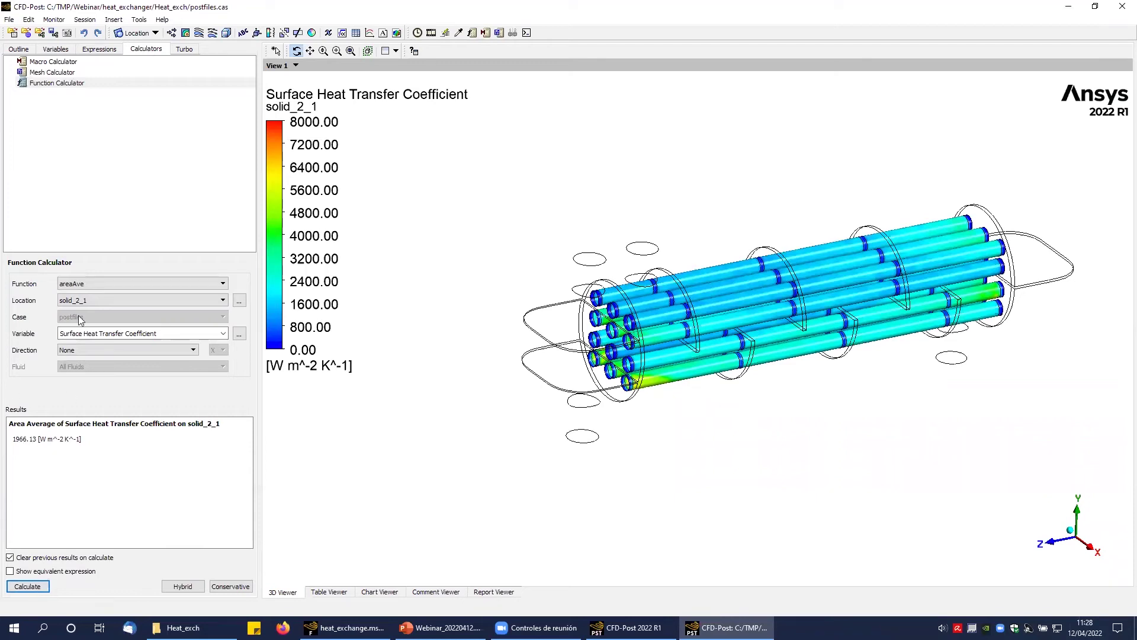
Calculate the maximum and then the minimum value of Surface Heat Transfer Coefficient on solid_2_1 with the maxVal and minVal functions.
click(90, 282)
scroll(95, 324, down, 3)
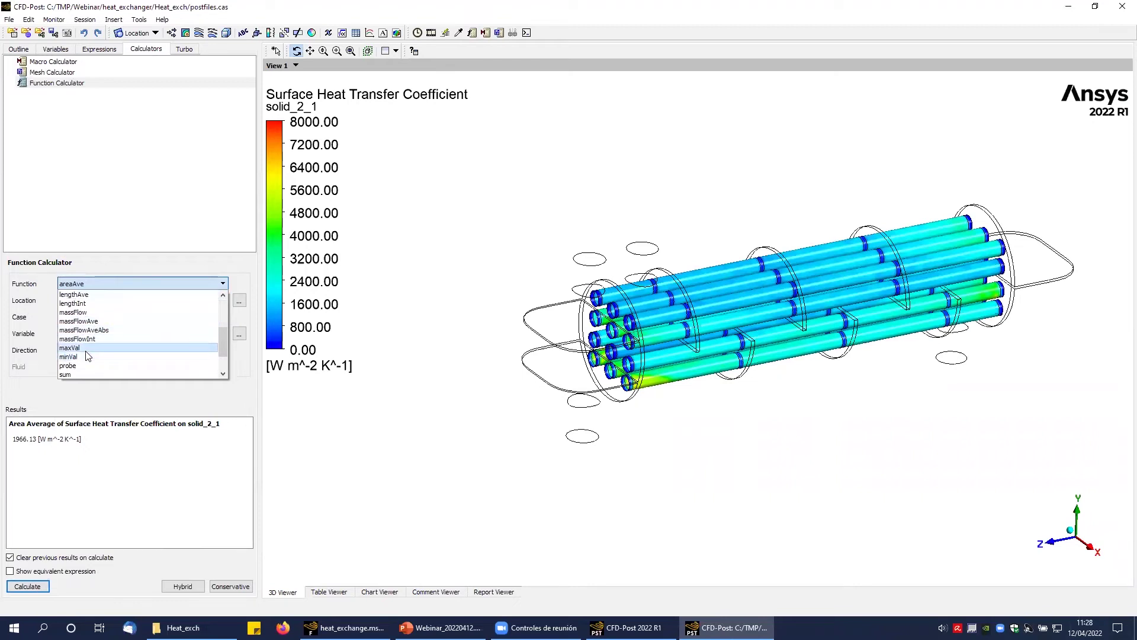
click(86, 349)
click(27, 586)
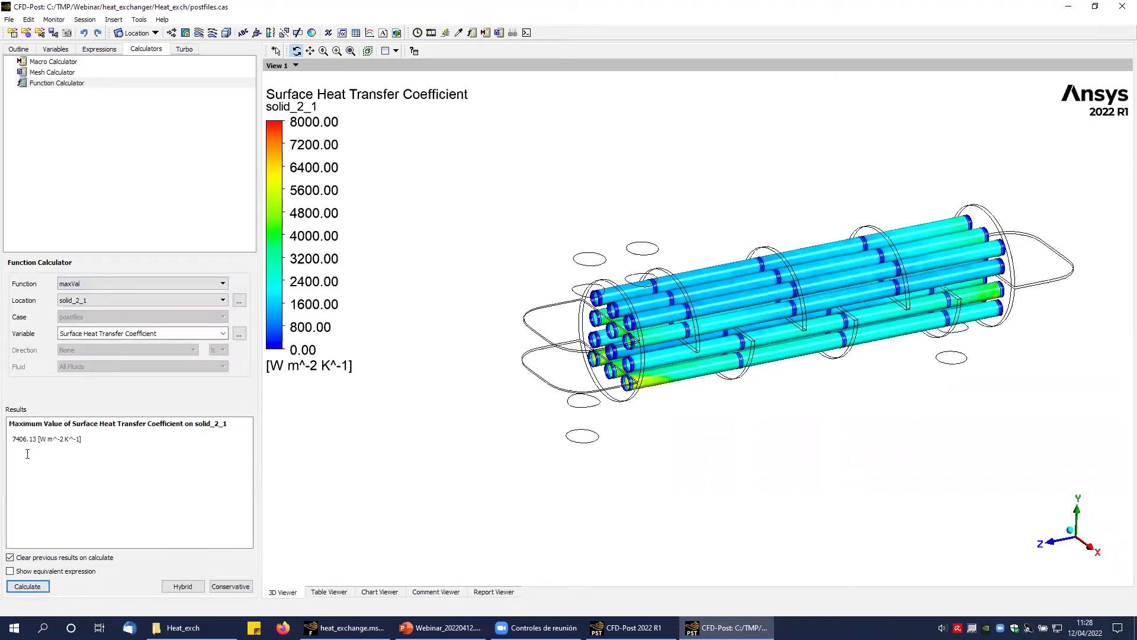
click(103, 283)
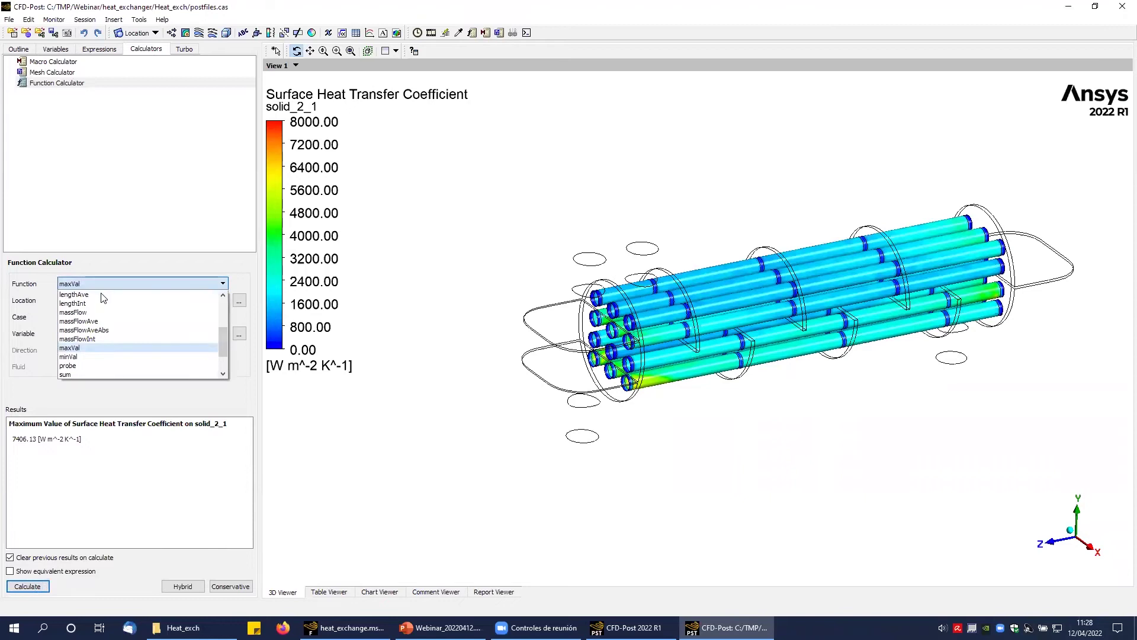
click(86, 357)
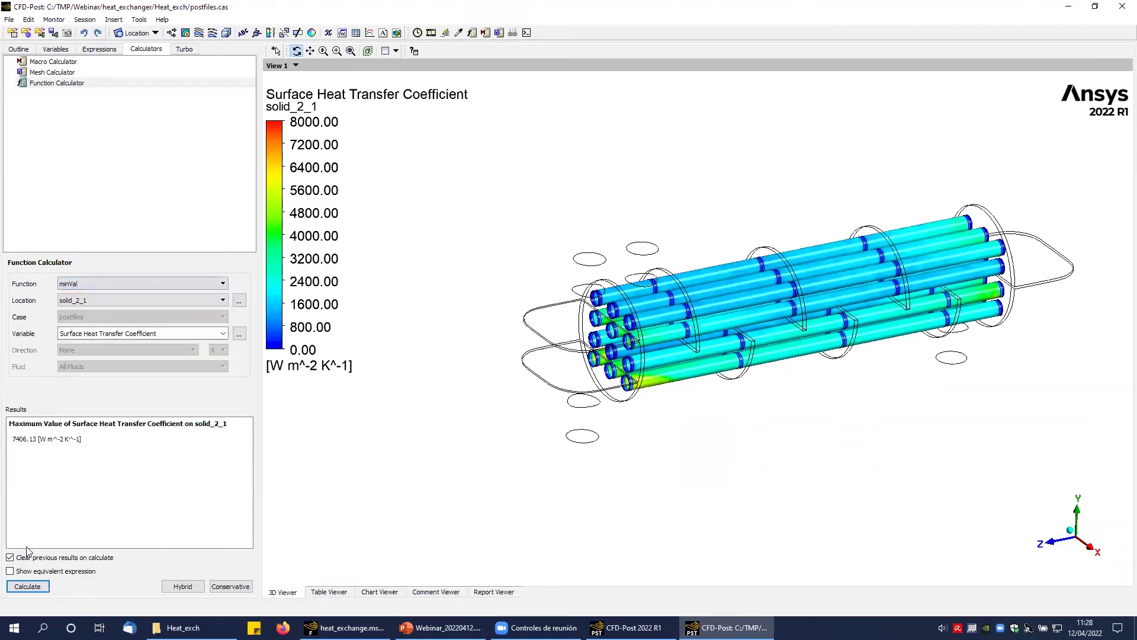
click(26, 586)
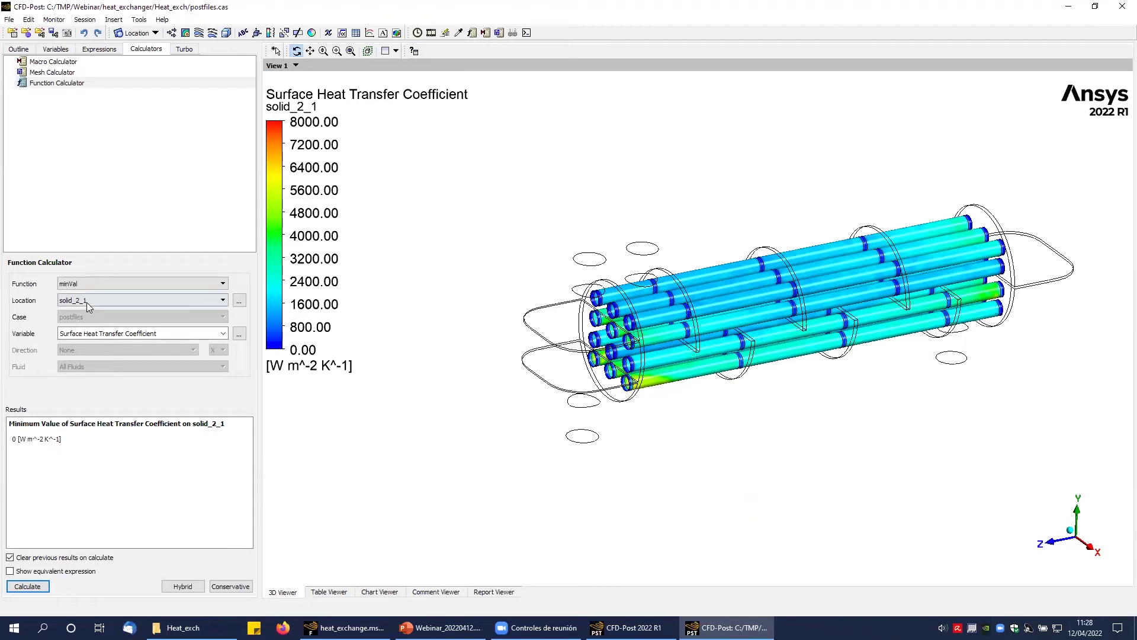
click(89, 283)
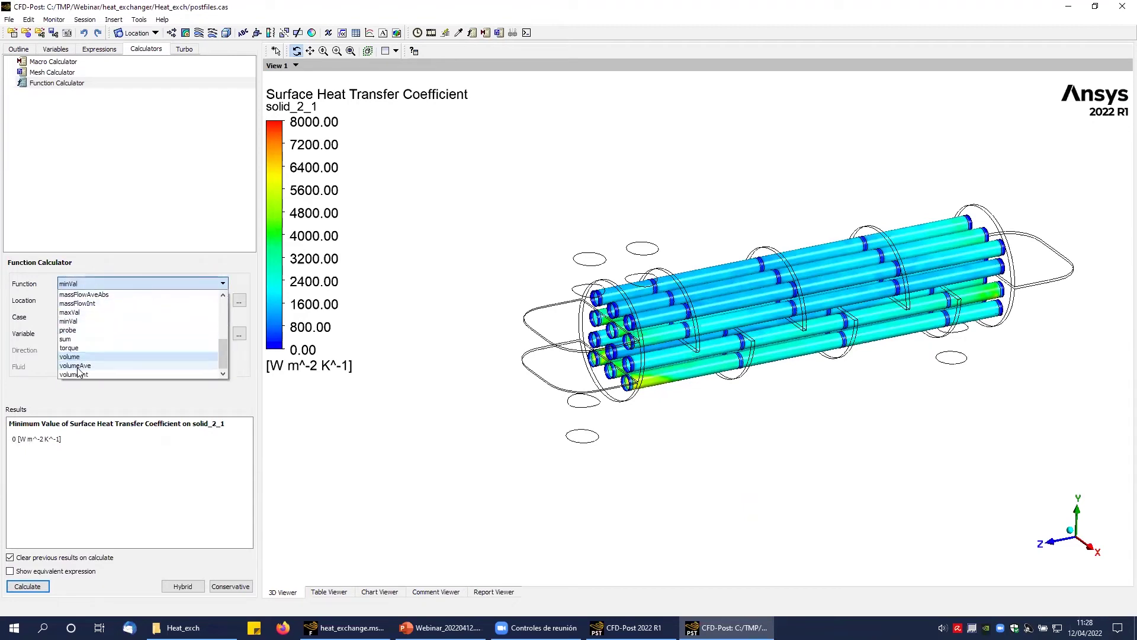
click(105, 472)
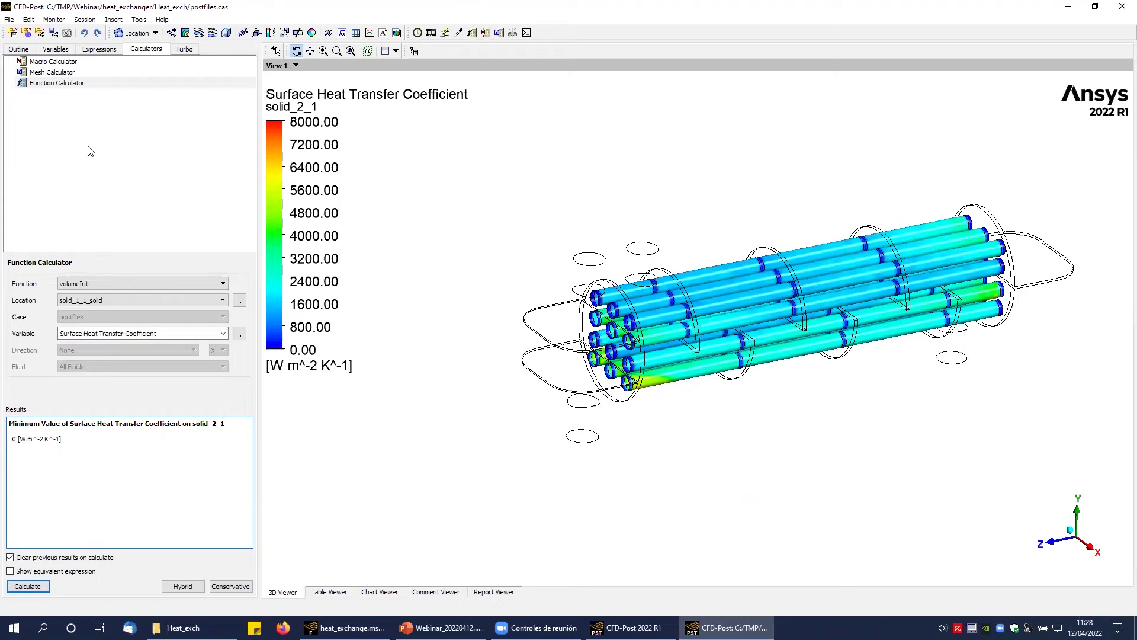
Hide the solid_2_1 tube surface and view the Streamline 1 velocity streamlines from the side.
click(19, 49)
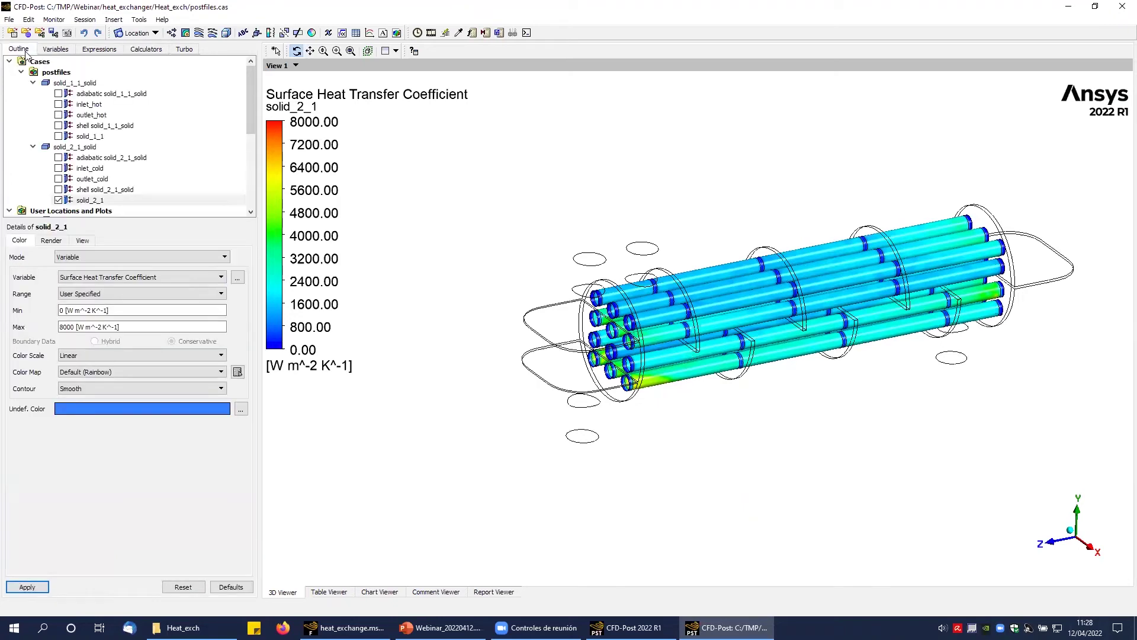
scroll(100, 148, down, 2)
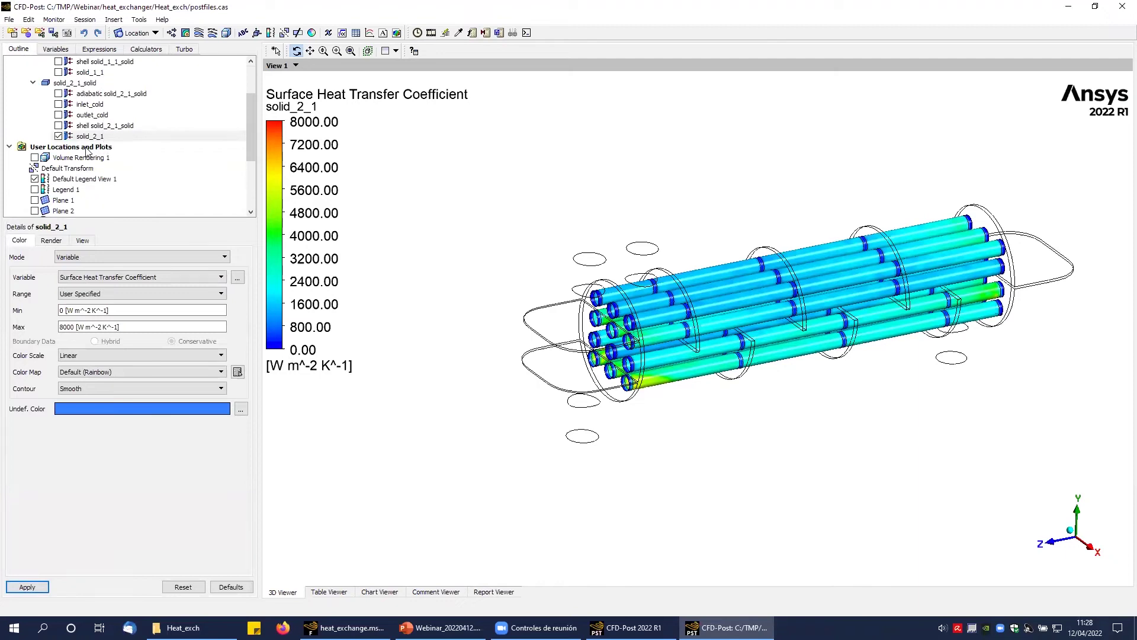
click(58, 136)
scroll(66, 149, down, 1)
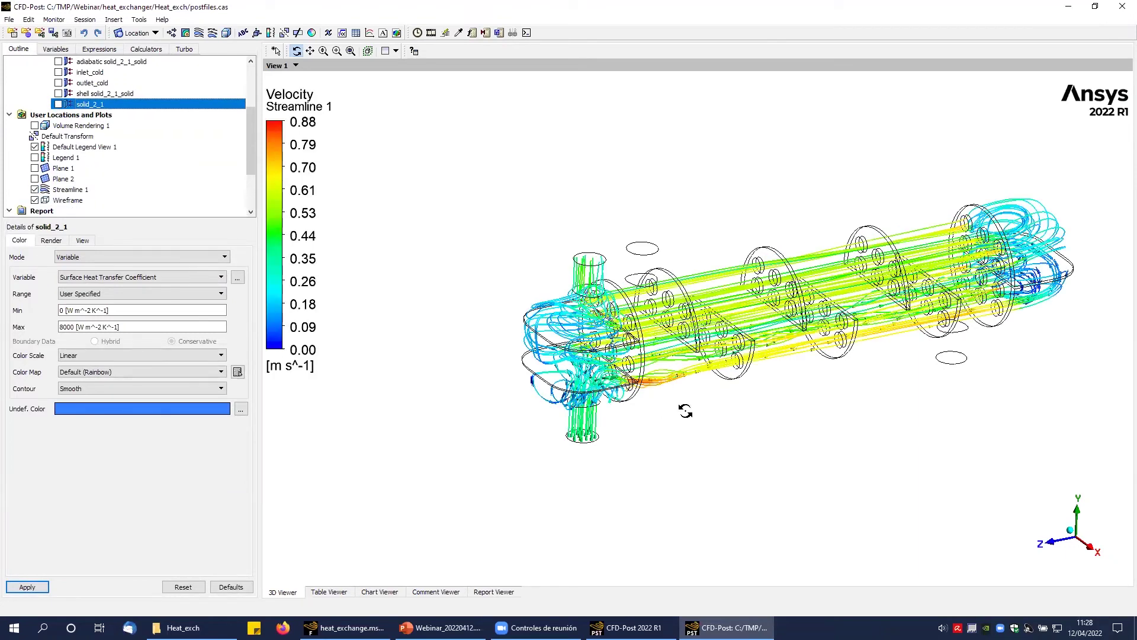
drag(690, 355, 642, 304)
key(x)
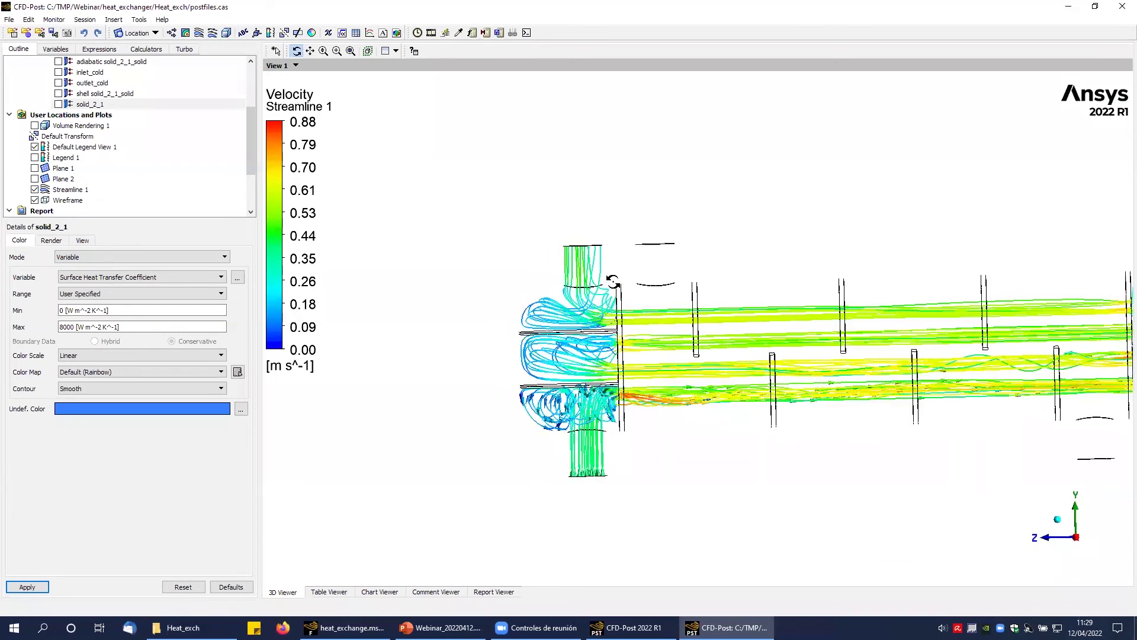
Hide Streamline 1 and duplicate it under the default name.
click(34, 189)
right_click(67, 191)
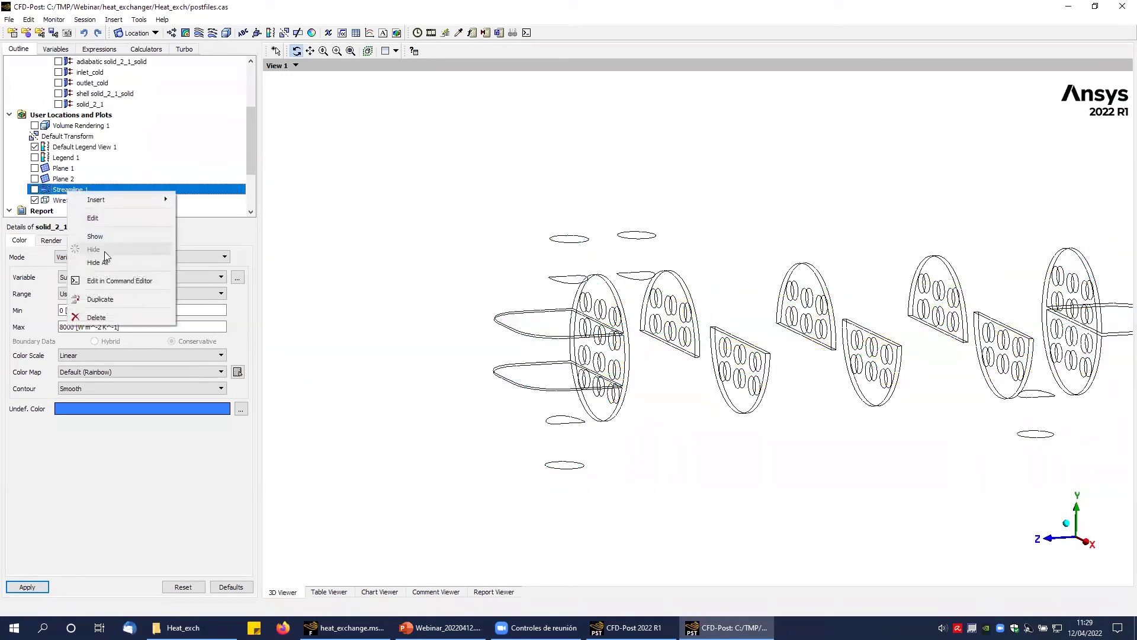
click(98, 299)
click(131, 345)
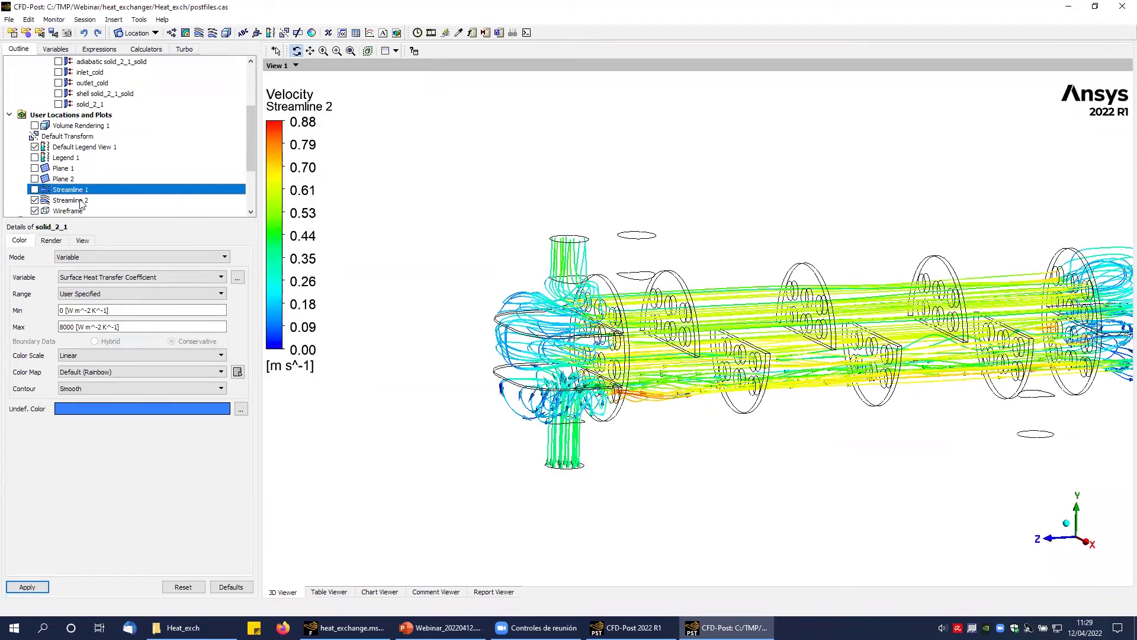
Set the duplicated streamline to start from inlet_hot and view its path around the baffles.
click(81, 202)
click(87, 299)
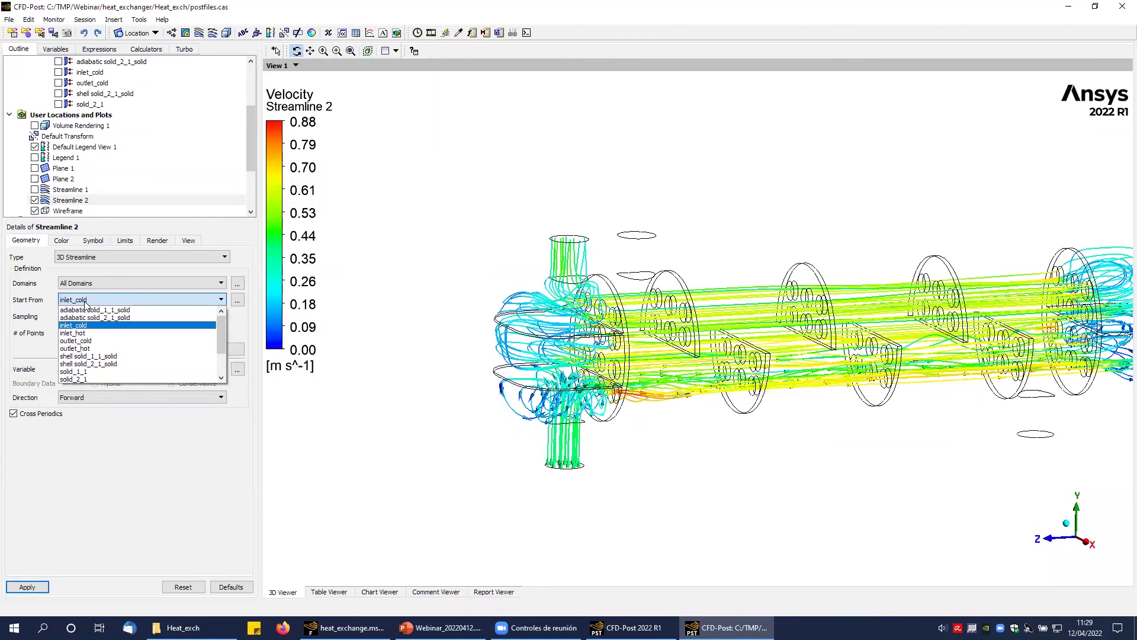
click(78, 334)
click(27, 586)
key(x)
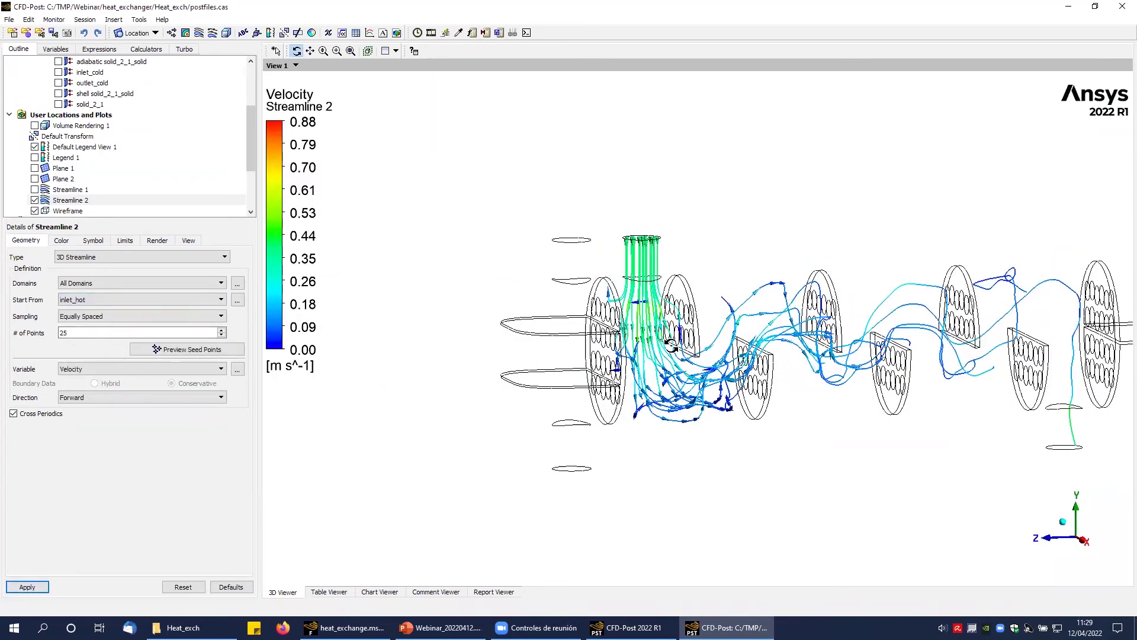
drag(677, 354, 983, 360)
key(x)
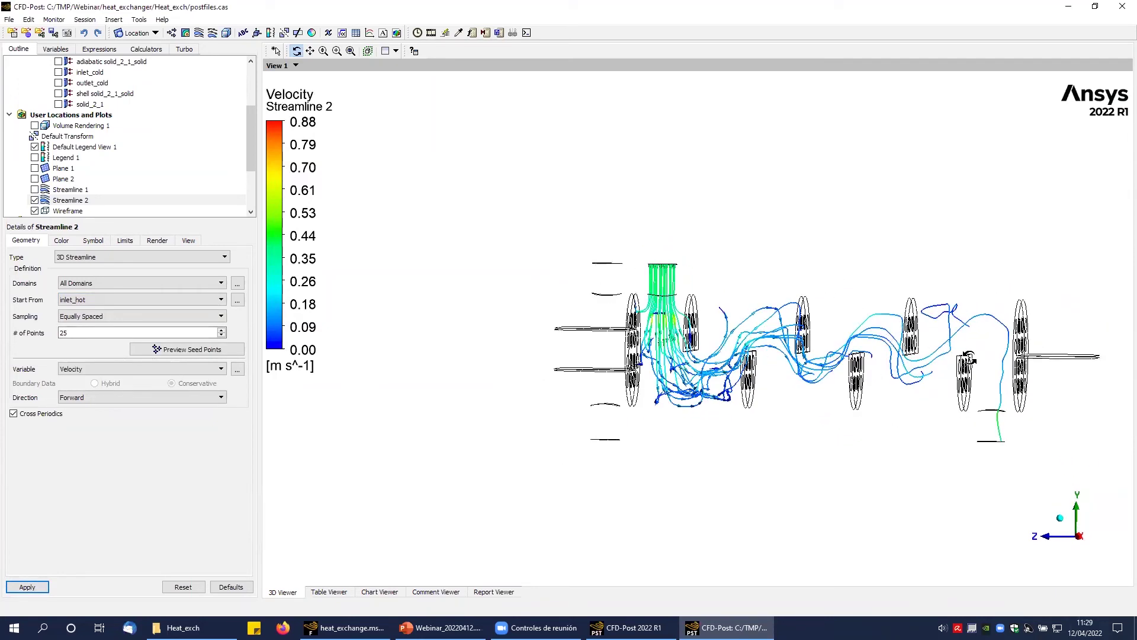
drag(888, 373, 906, 409)
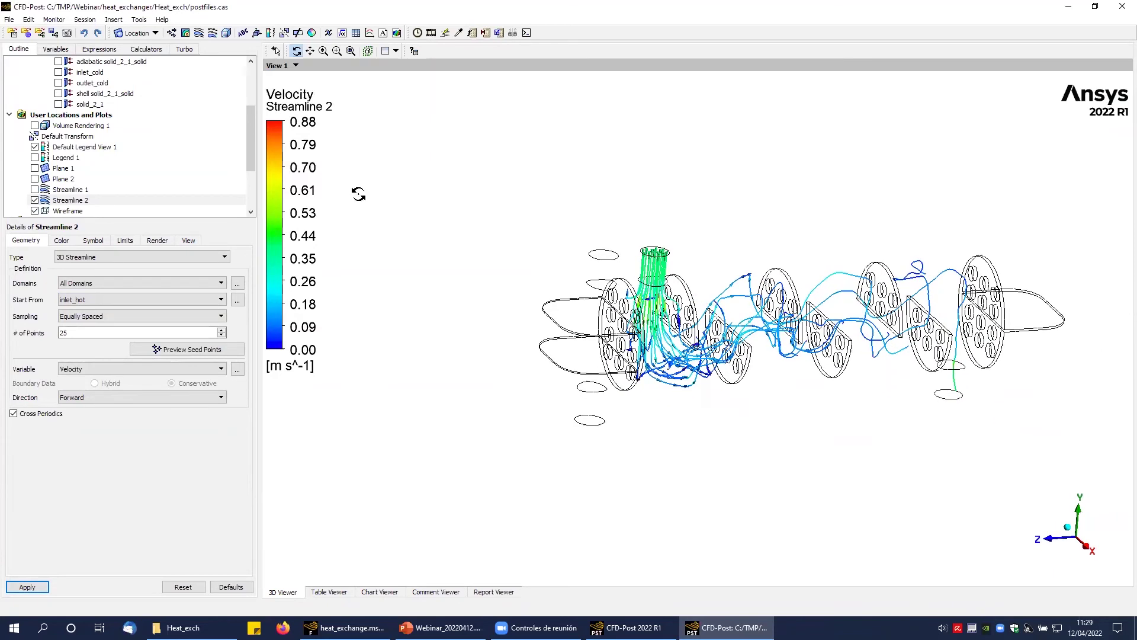
Hide Streamline 2 and display Plane 1, Plane 2 and Streamline 1 together on the heat exchanger.
click(34, 200)
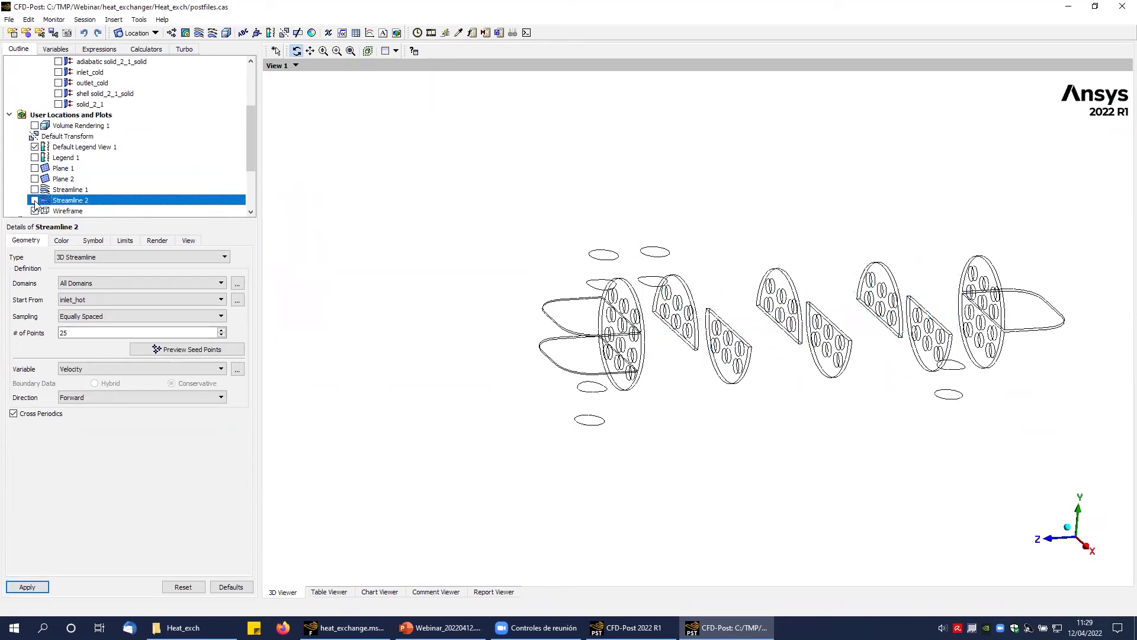
click(35, 168)
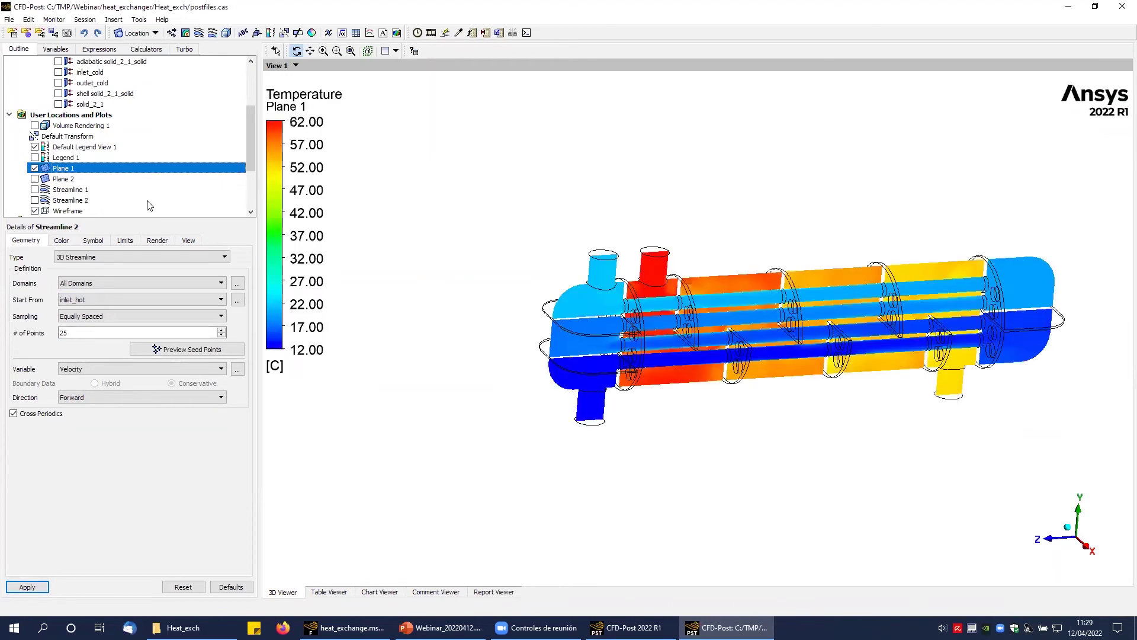
drag(573, 292, 504, 283)
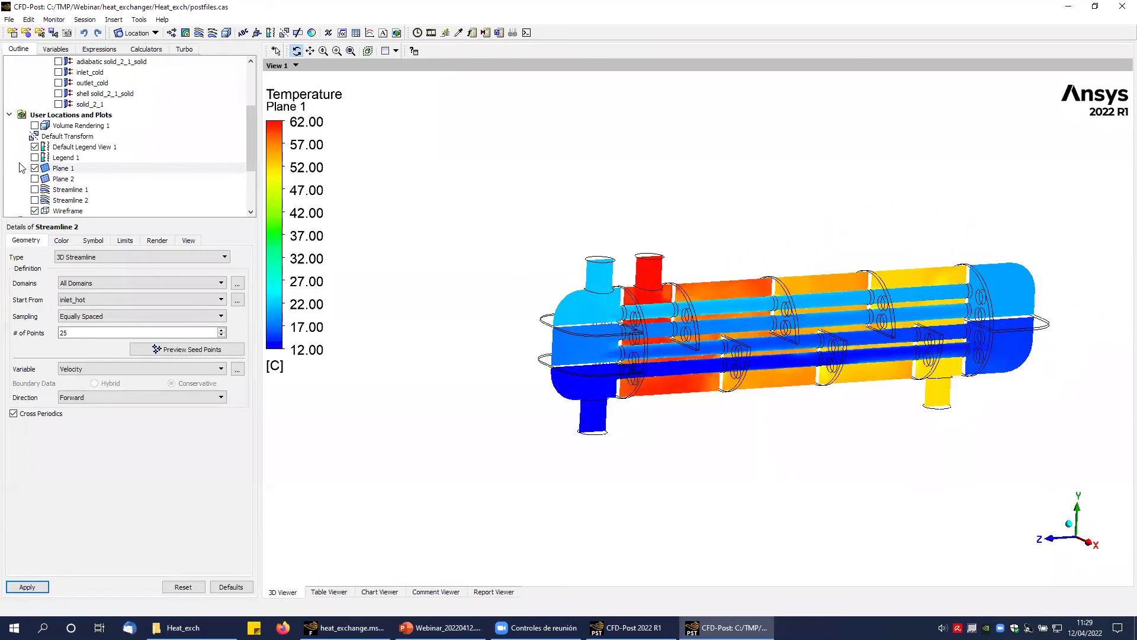
click(34, 179)
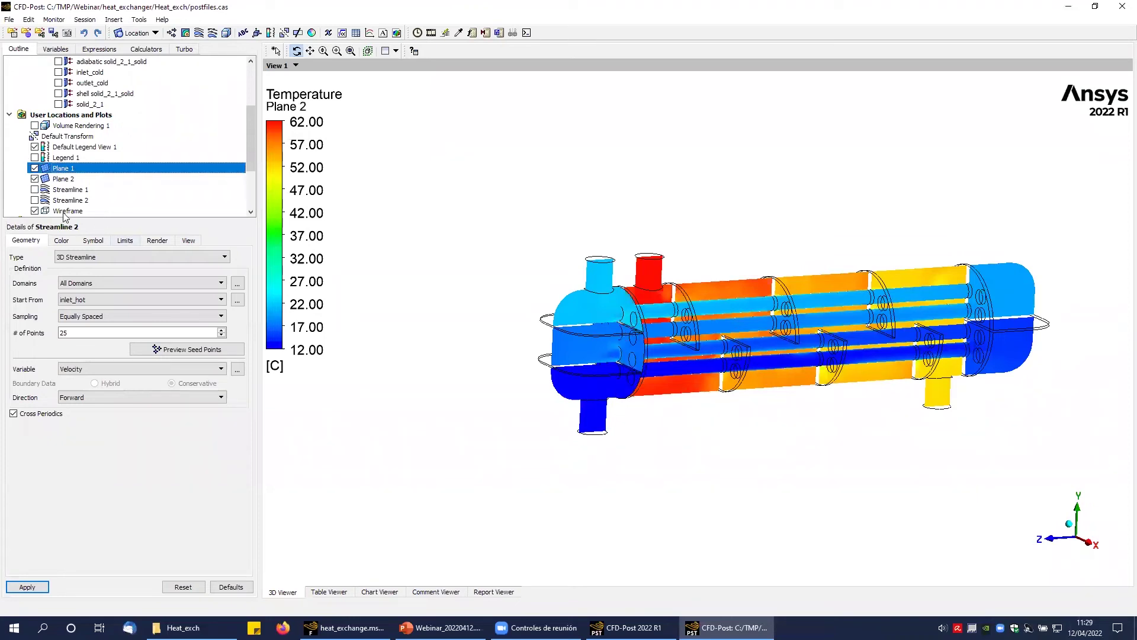
click(34, 189)
drag(598, 281, 1104, 470)
right_drag(1103, 469, 1104, 470)
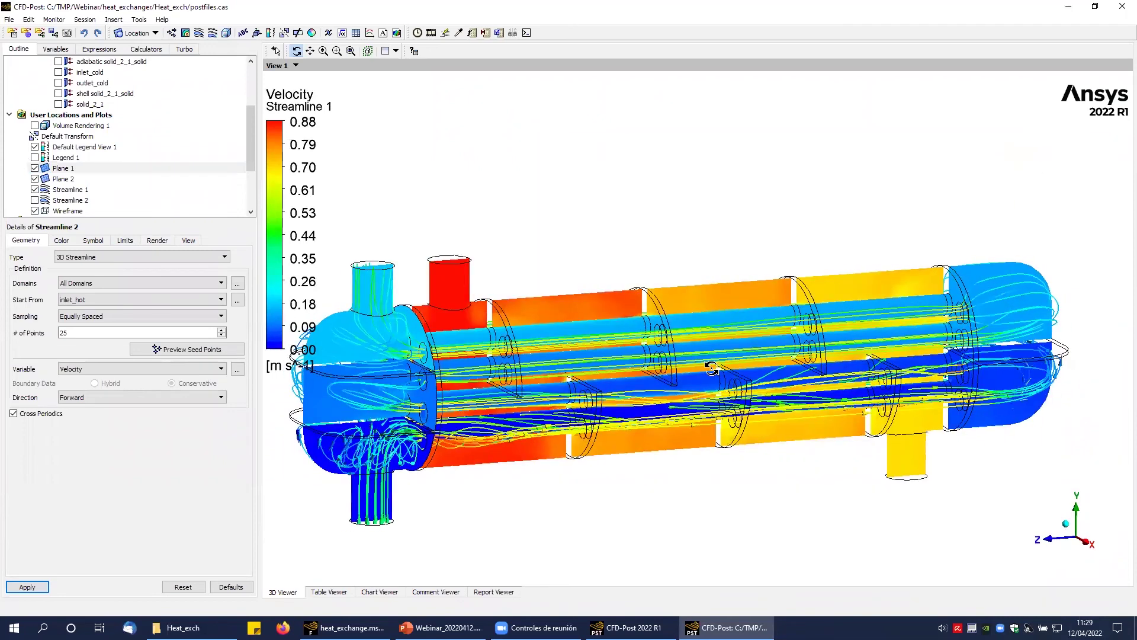
Hide Plane 1 and show Legend 1 in place of the default legend.
click(34, 168)
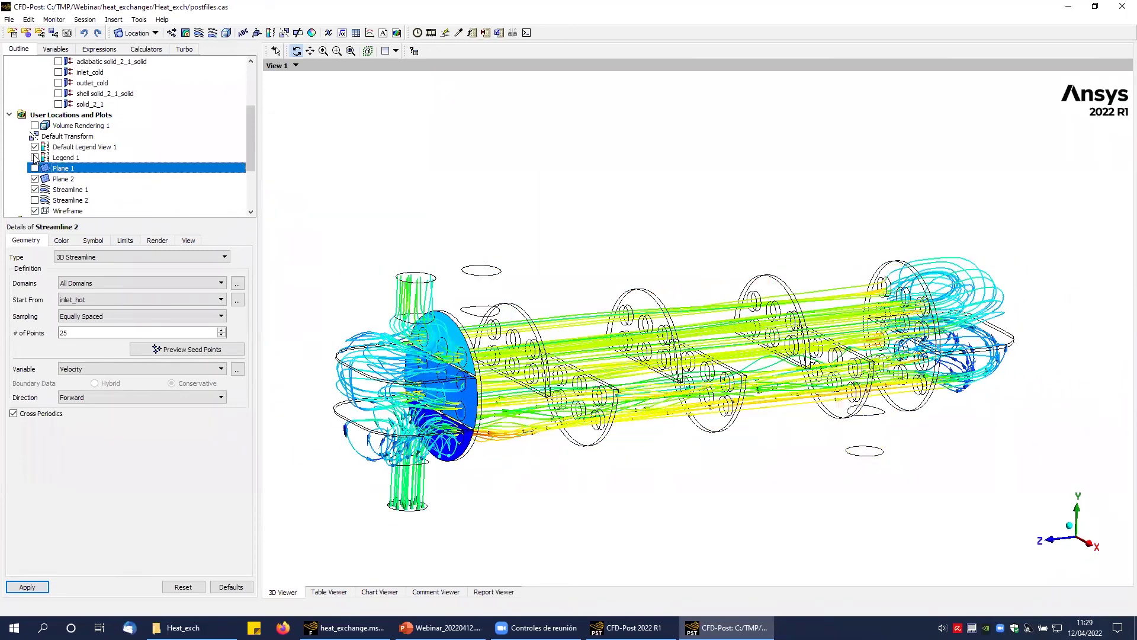
click(34, 147)
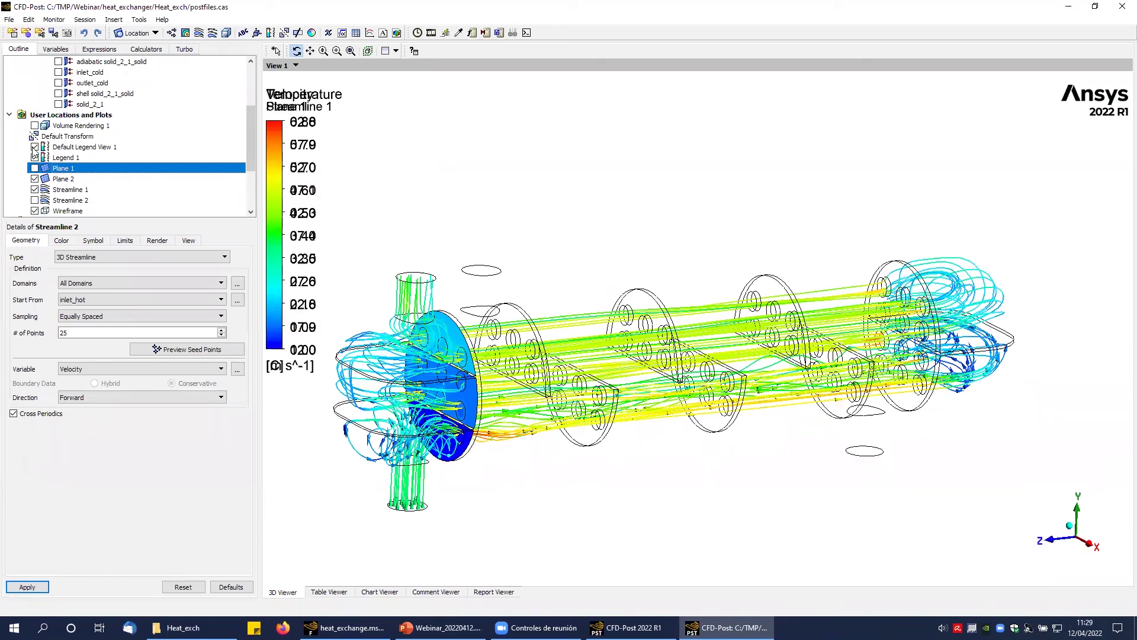
drag(502, 250, 485, 261)
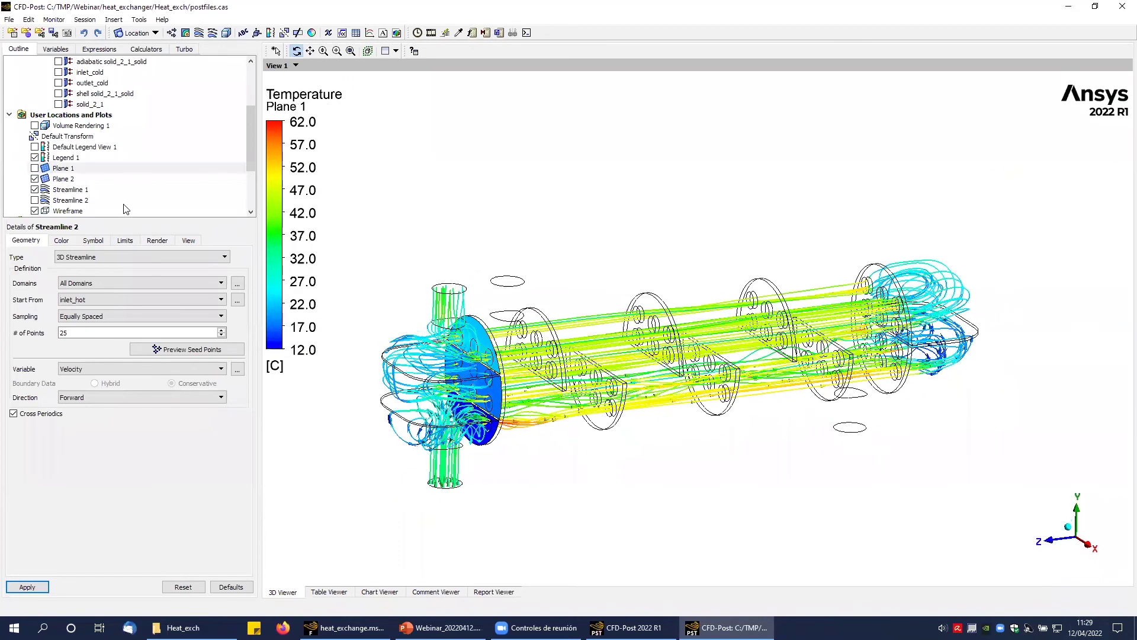
Hide Streamline 1 and display the Plane 1 temperature section together with Plane 2.
click(35, 190)
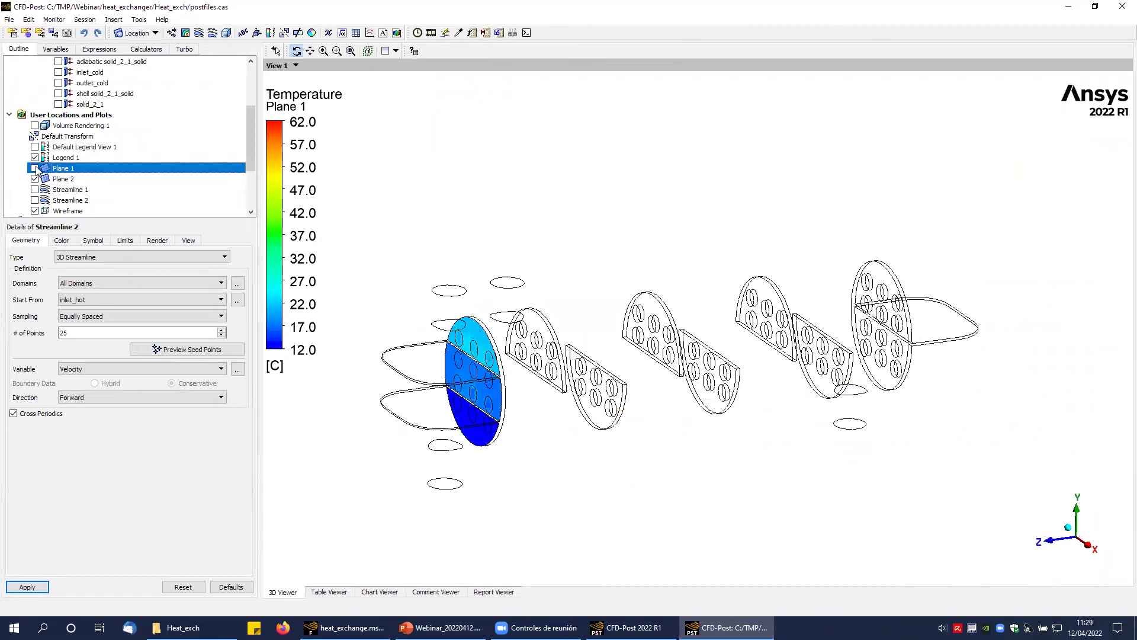
click(34, 168)
drag(501, 322, 538, 332)
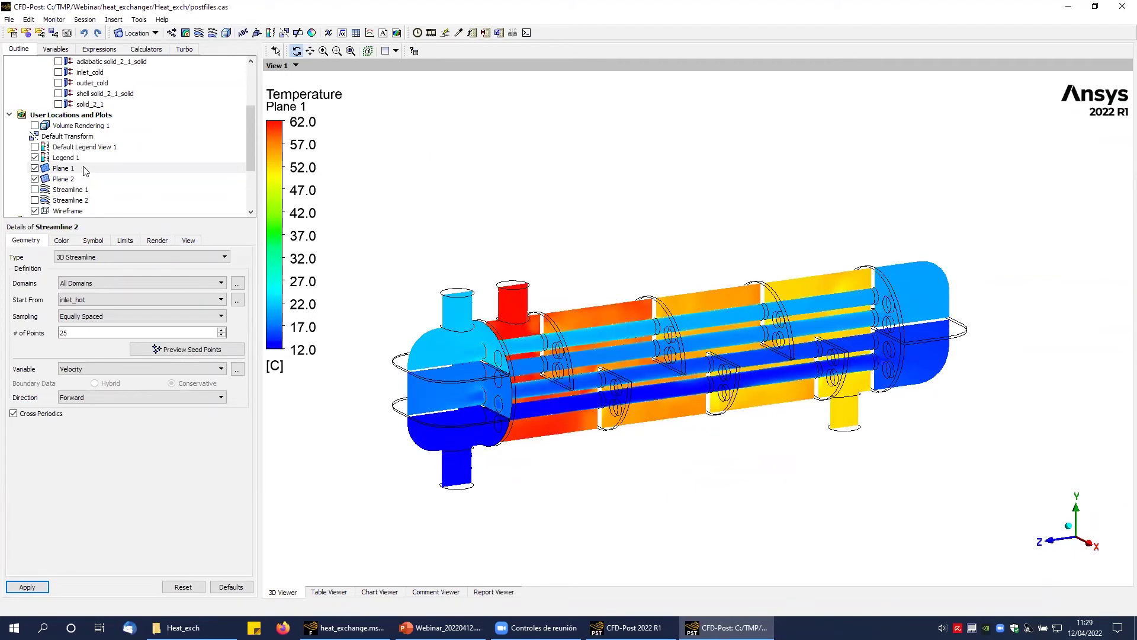
drag(508, 375, 551, 408)
Play a bouncing sweep animation of Plane 2 at a slightly faster speed, then stop it.
click(431, 34)
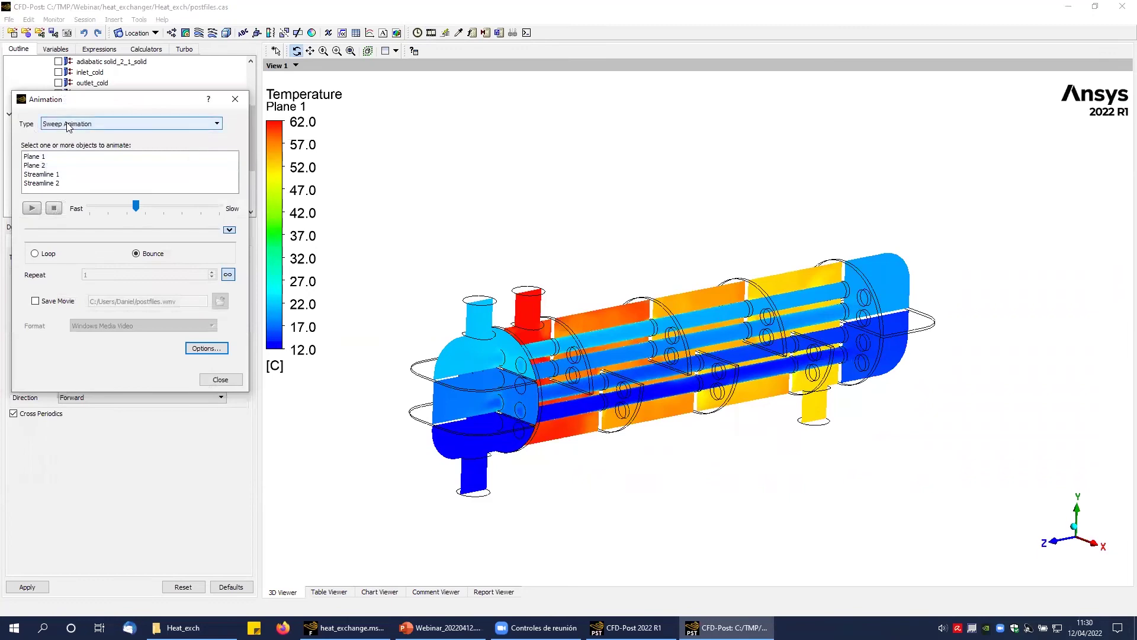
click(47, 165)
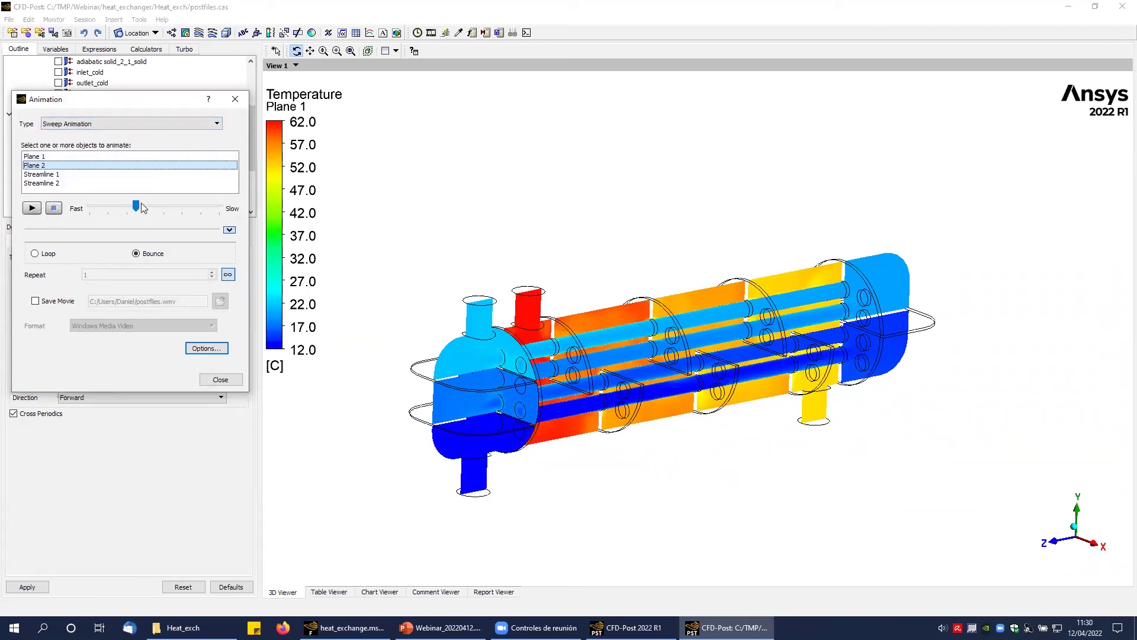
drag(136, 205, 127, 206)
click(33, 208)
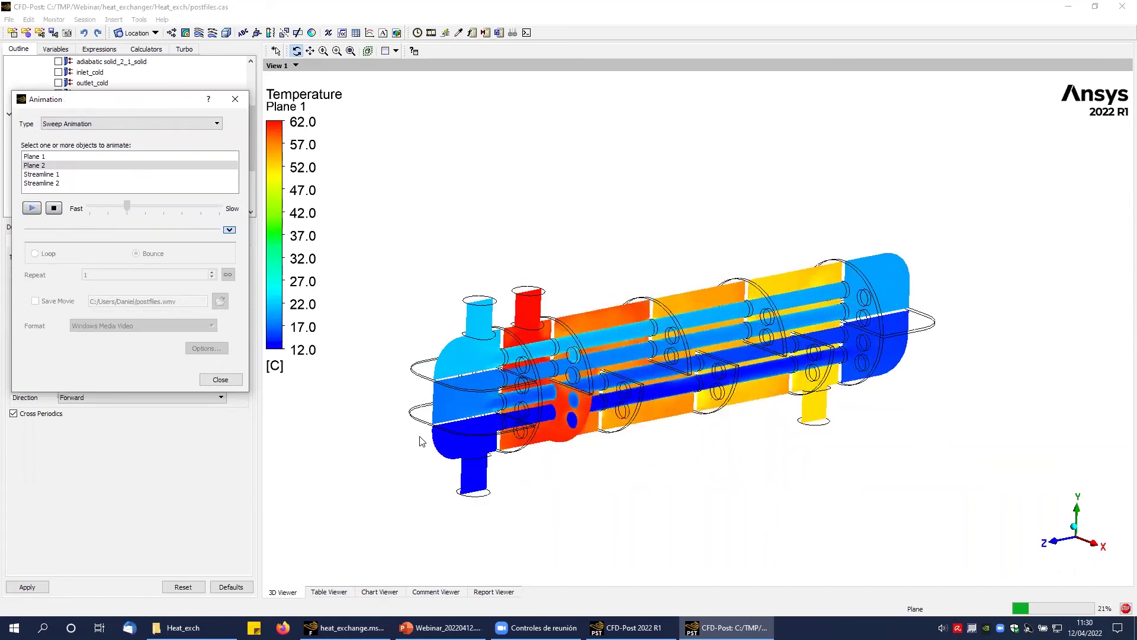
click(55, 210)
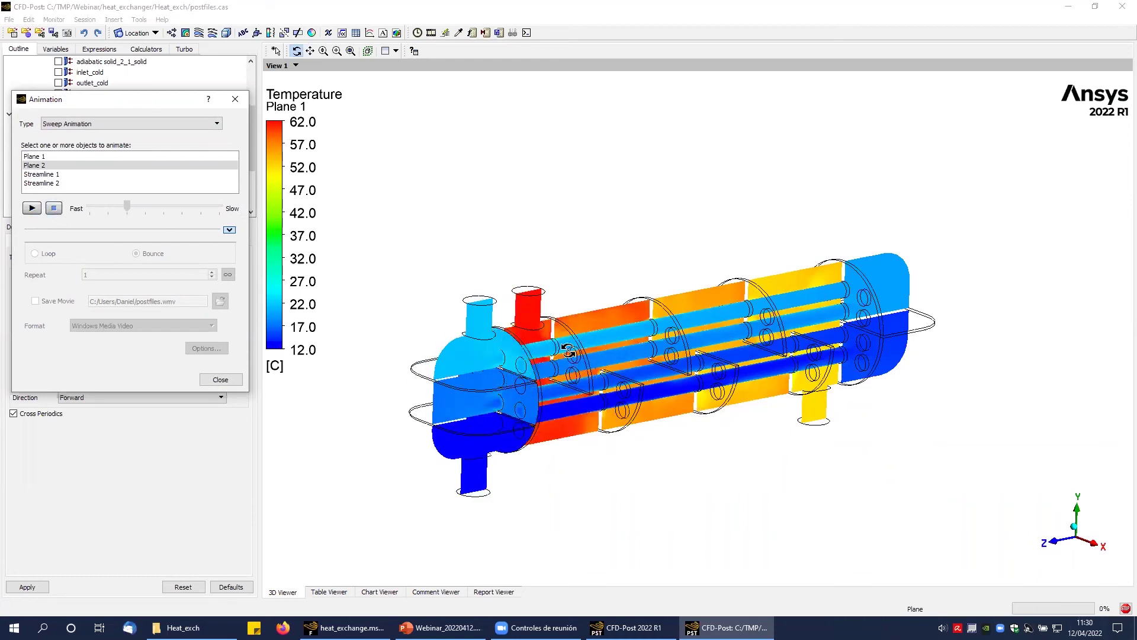
Replay the Plane 2 sweep animation at a slower speed, then close the animation and hide Plane 2.
drag(126, 206, 142, 220)
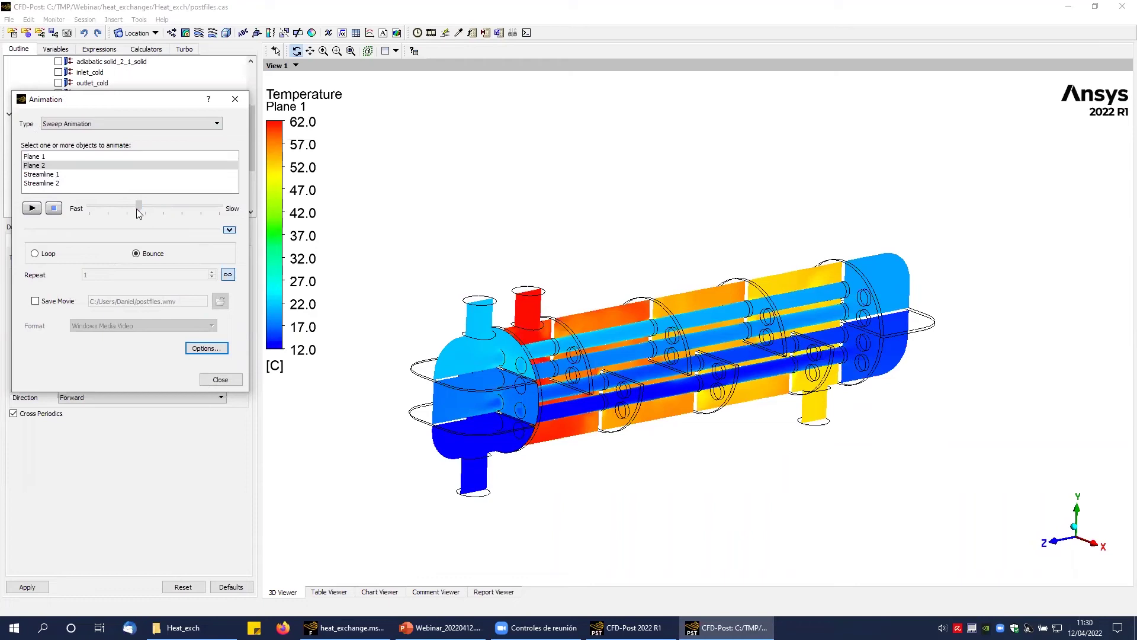
click(32, 208)
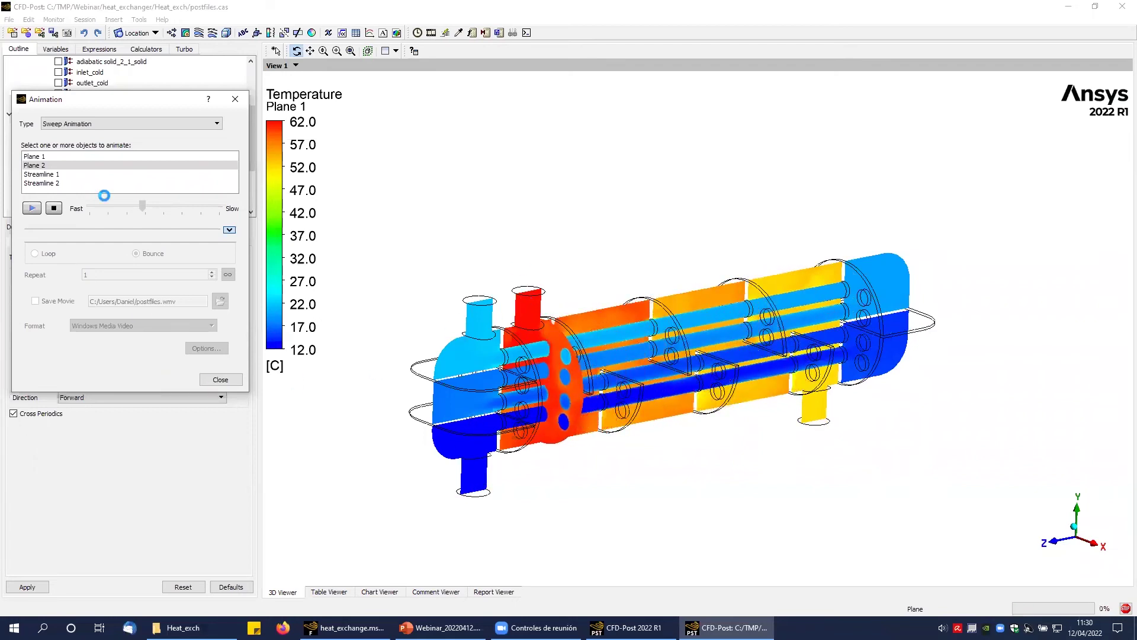
click(235, 99)
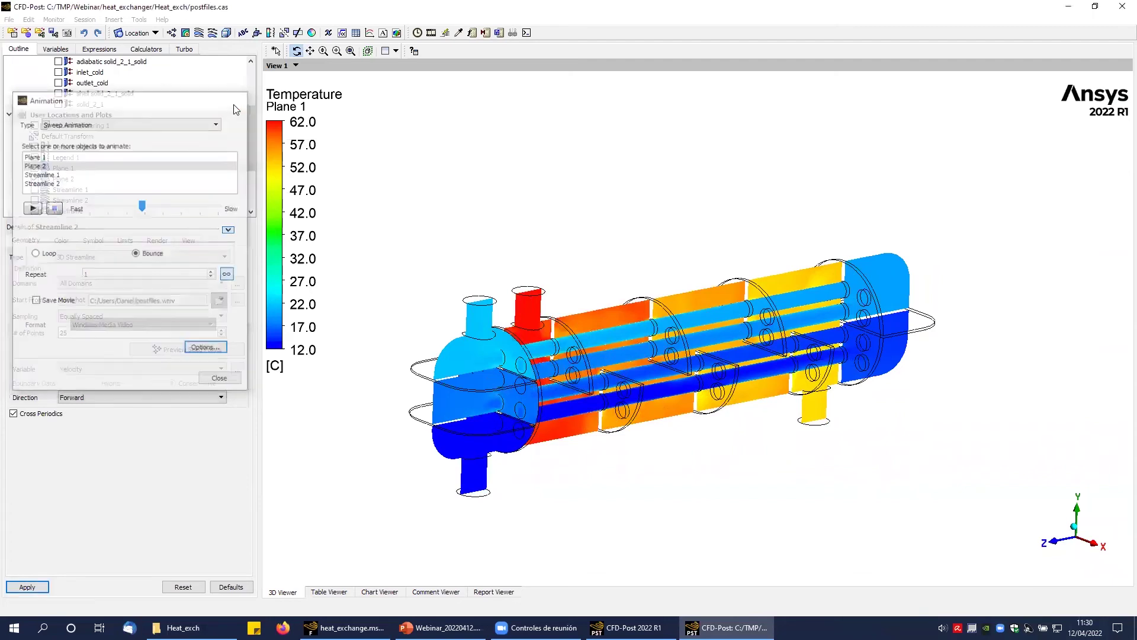
click(35, 179)
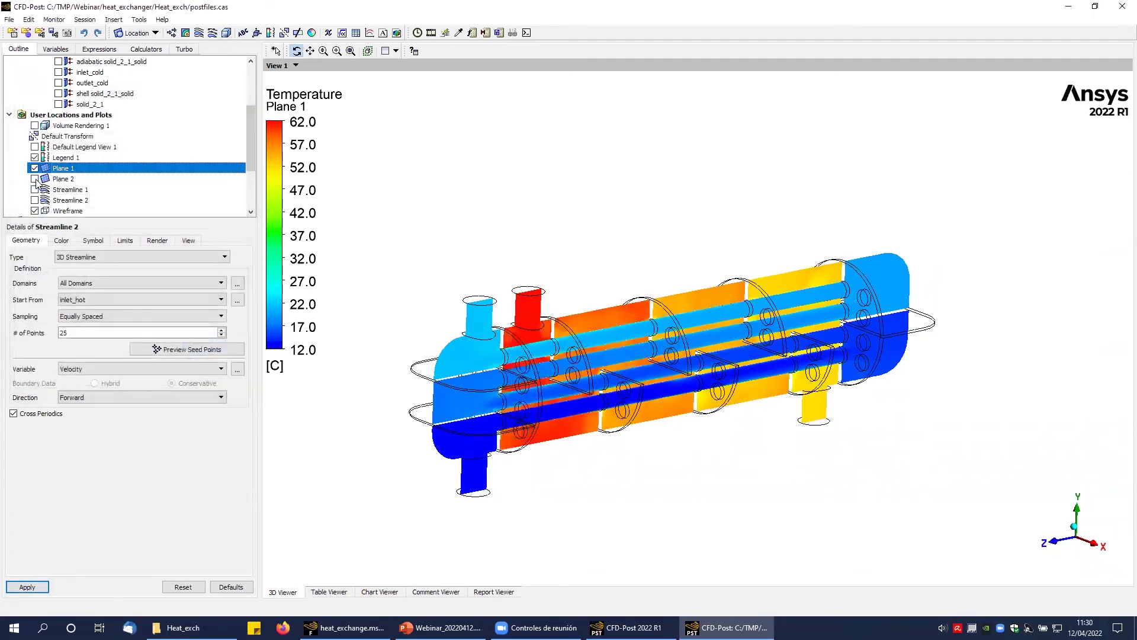
Hide the Plane 1 temperature section and show Volume Rendering 1 in its place.
click(34, 169)
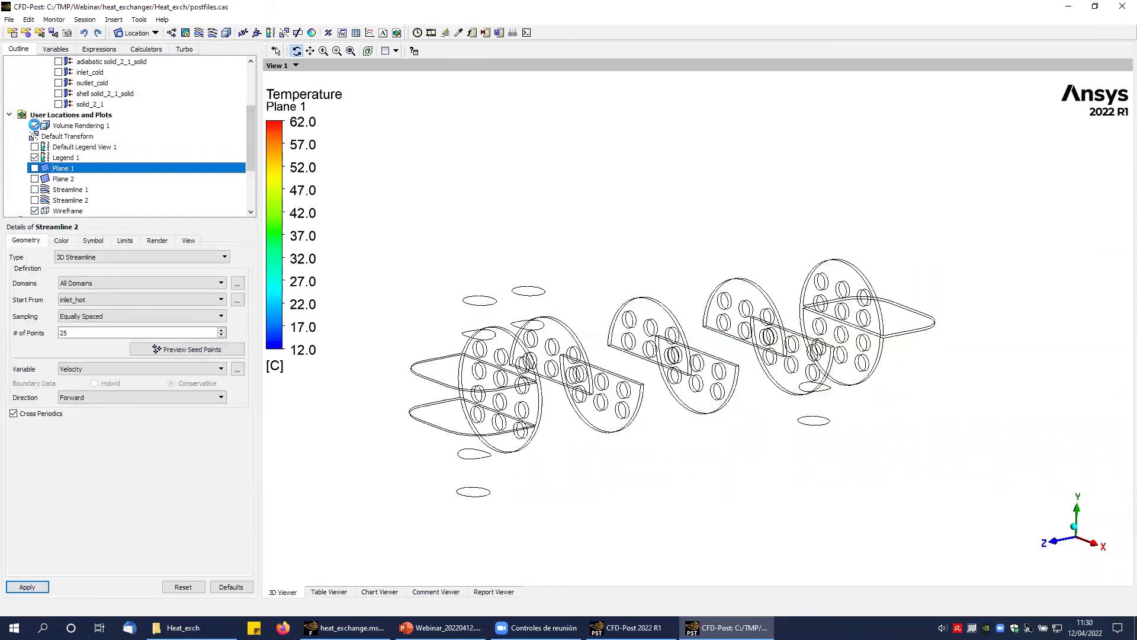
click(34, 126)
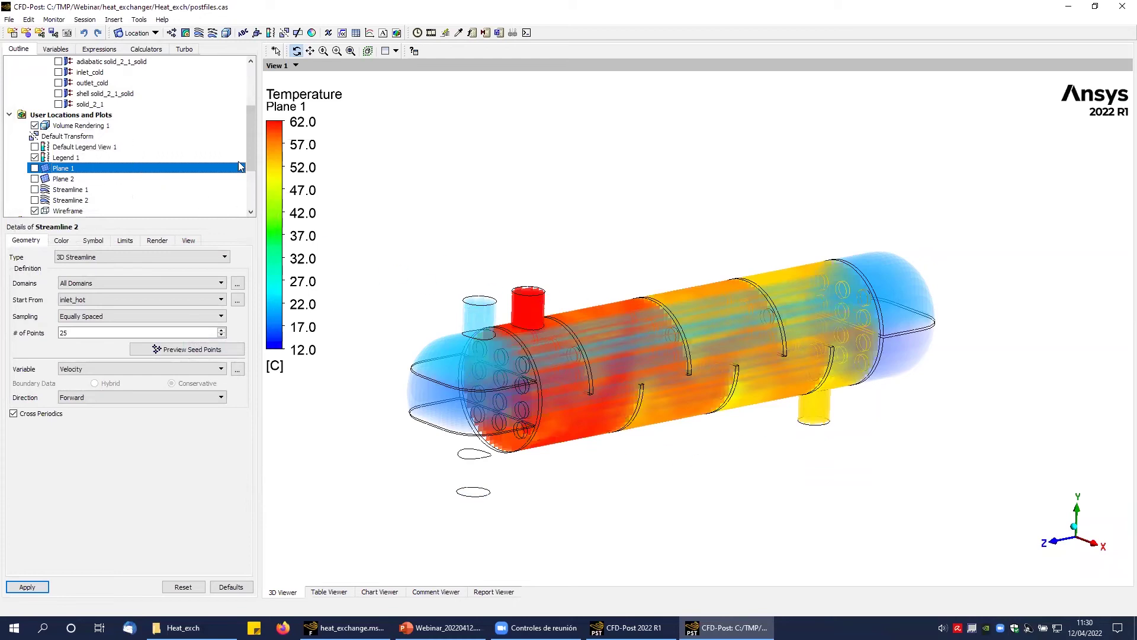
Examine the temperature volume rendering from several angles, with a close look at the hot inlet nozzle and along the shell.
drag(699, 350, 646, 332)
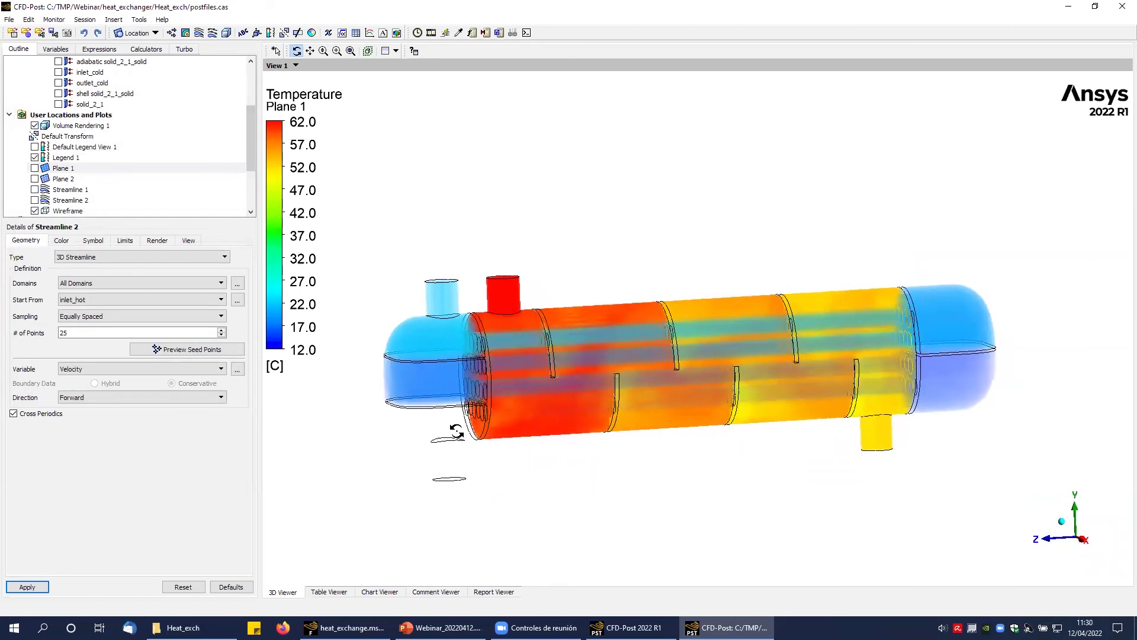
drag(523, 251, 519, 278)
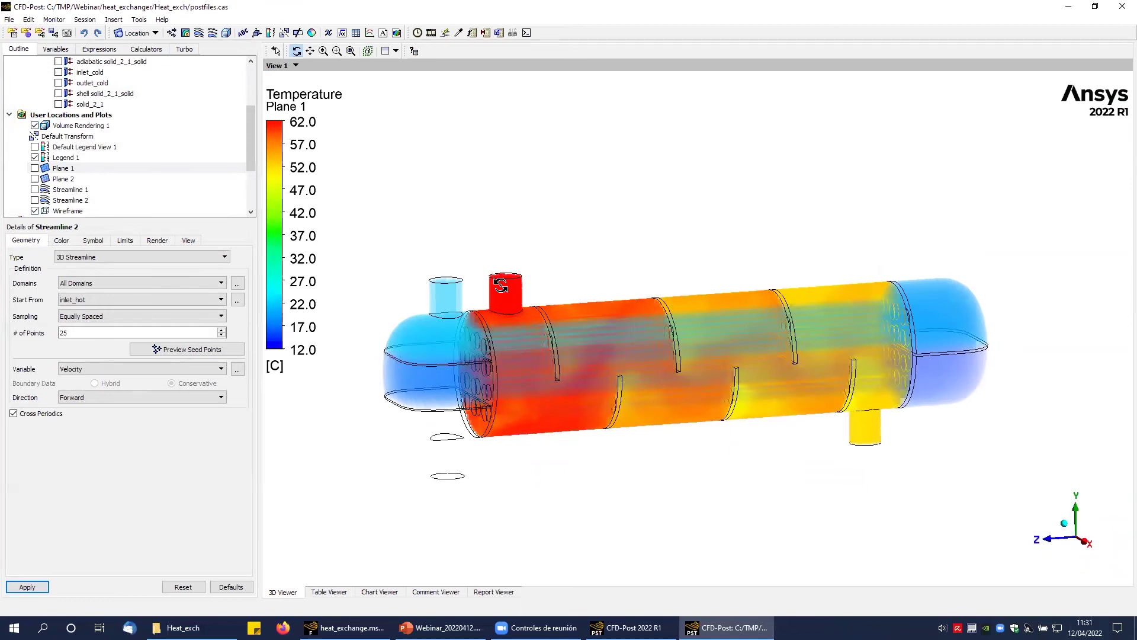
scroll(521, 264, up, 5)
scroll(569, 270, down, 6)
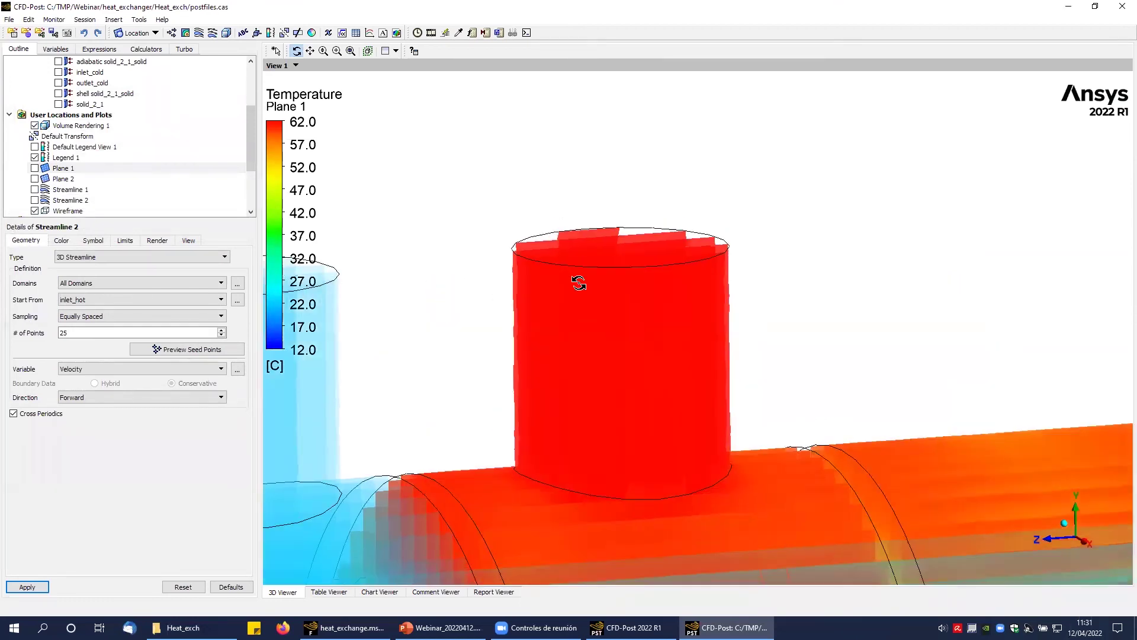
scroll(670, 321, down, 6)
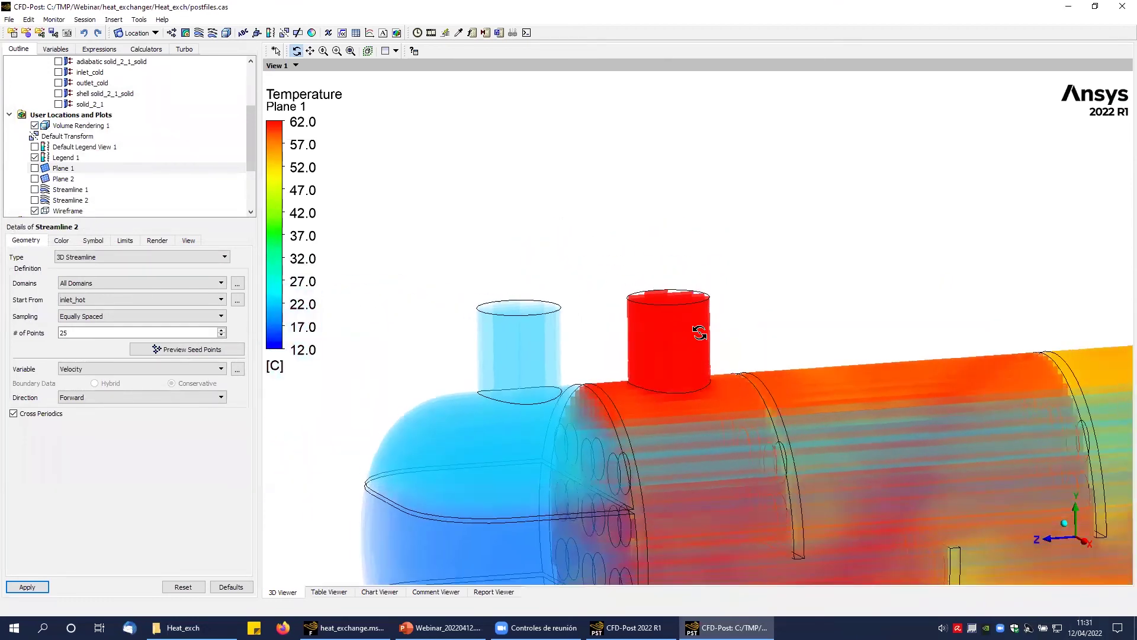
scroll(683, 304, down, 4)
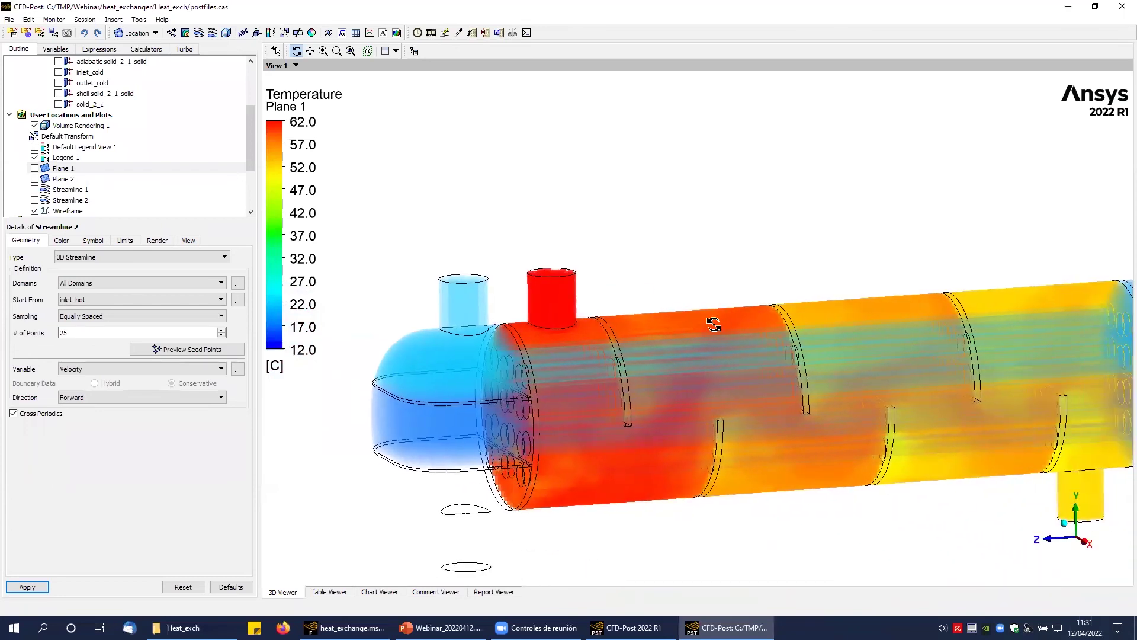
drag(845, 370, 623, 463)
drag(643, 389, 665, 389)
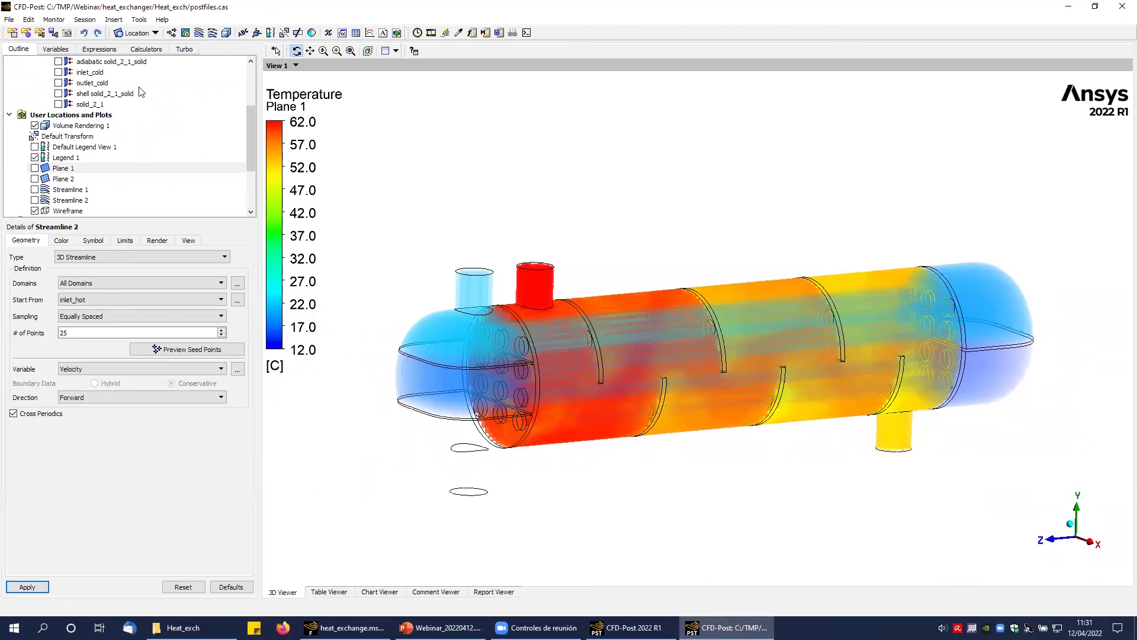
Review the definitions and values of the pressuredrop, massflowcold and massflowhot expressions.
click(99, 48)
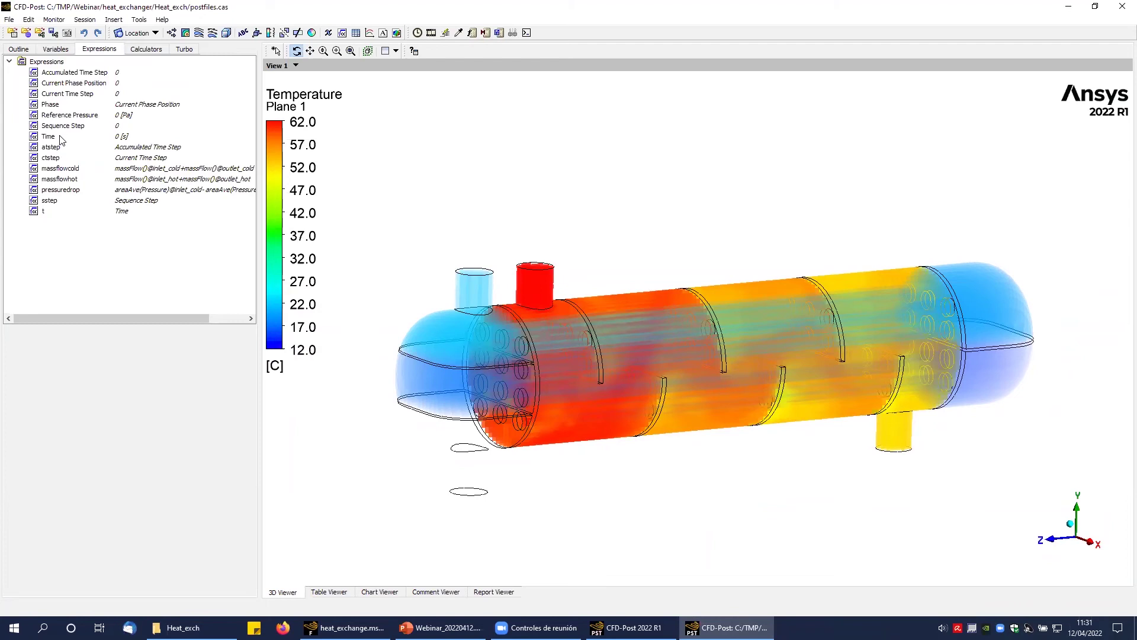
click(61, 190)
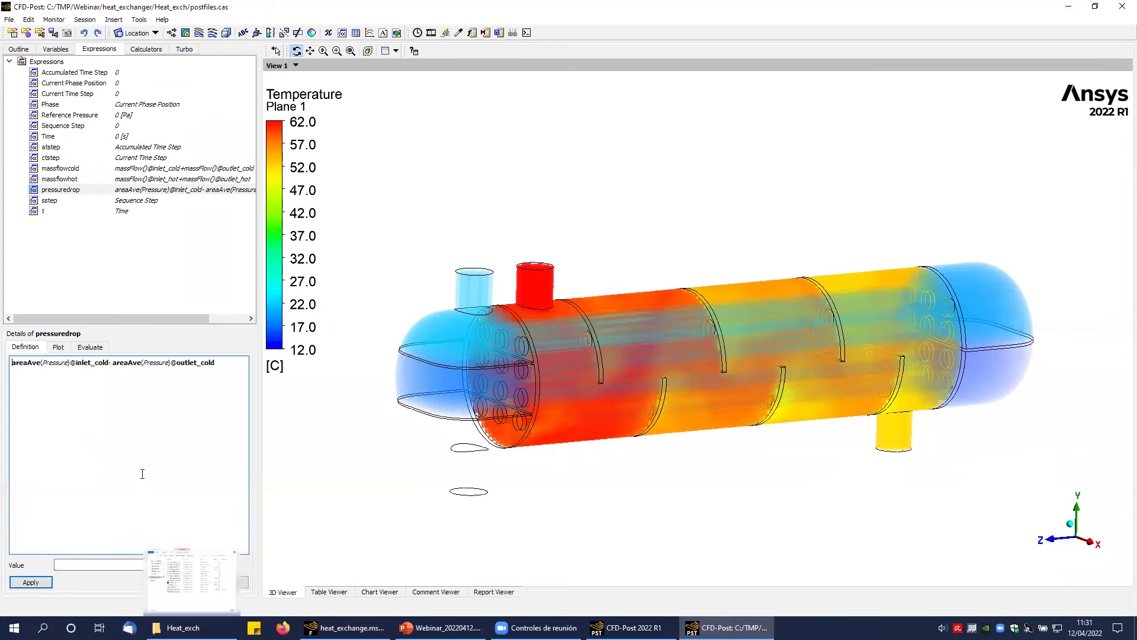
click(63, 170)
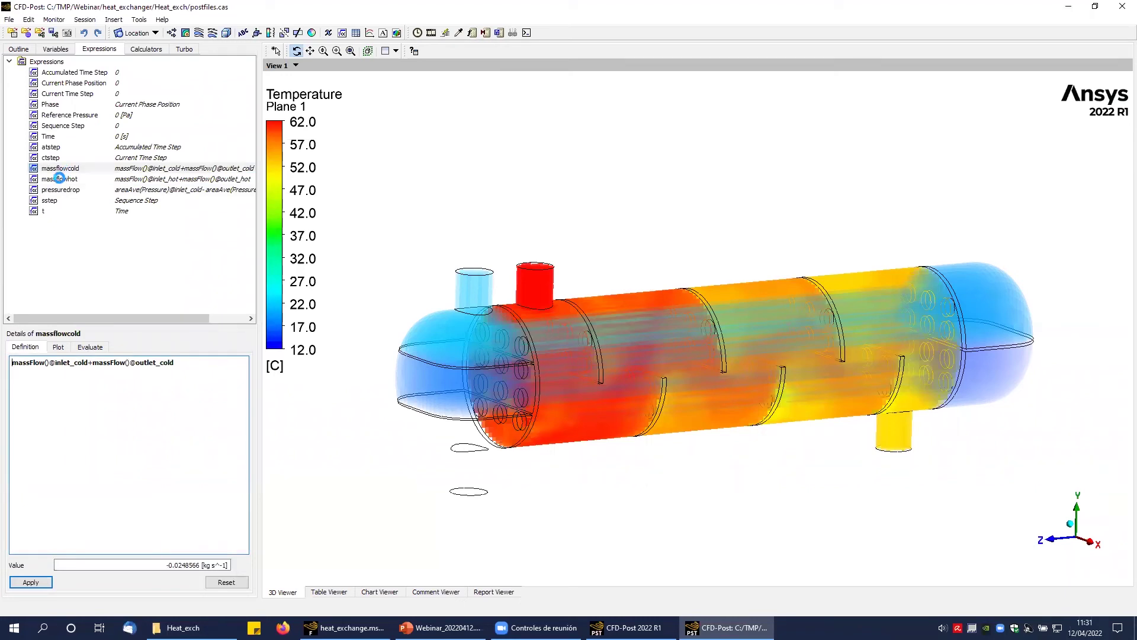
click(60, 179)
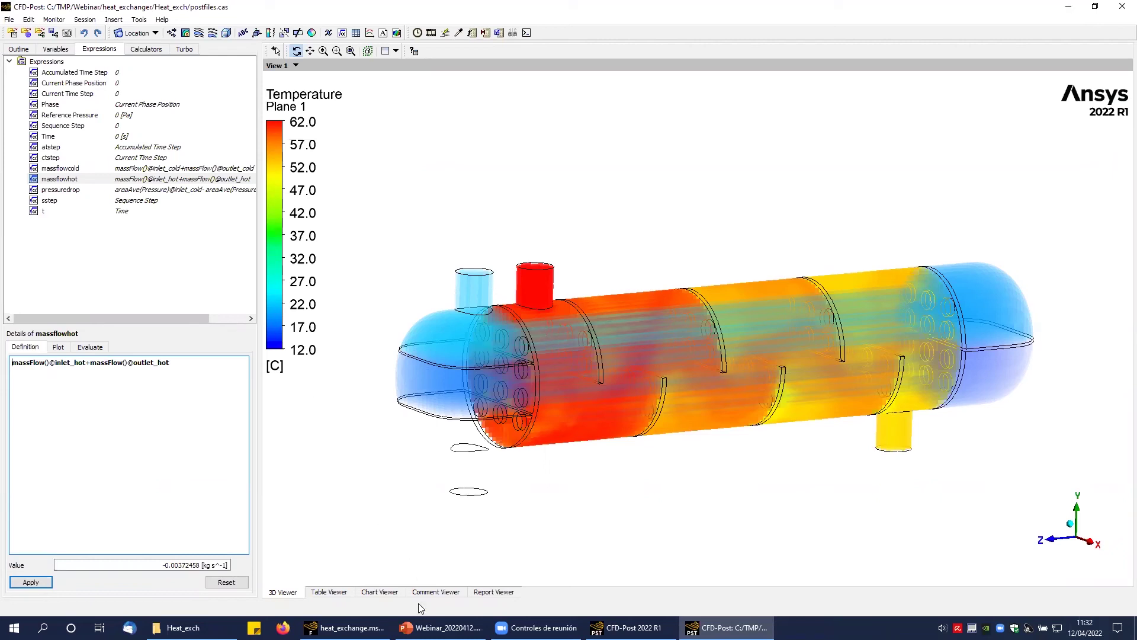
Switch to the PowerPoint webinar presentation and present its closing contact slide as a full-screen slide show, then advance it.
click(442, 628)
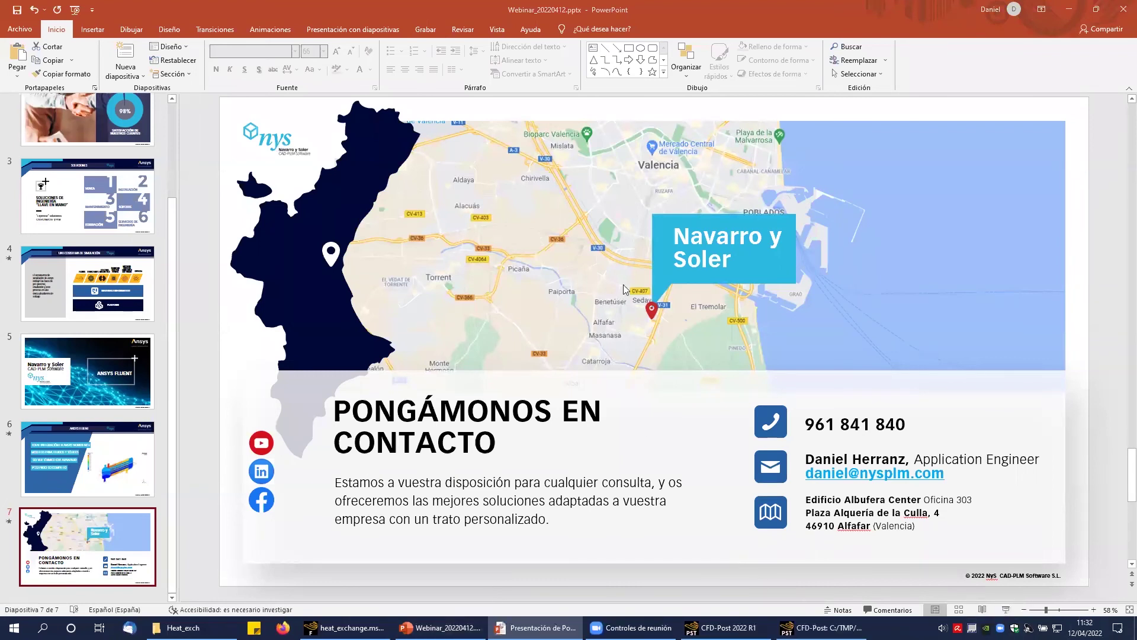
click(1007, 616)
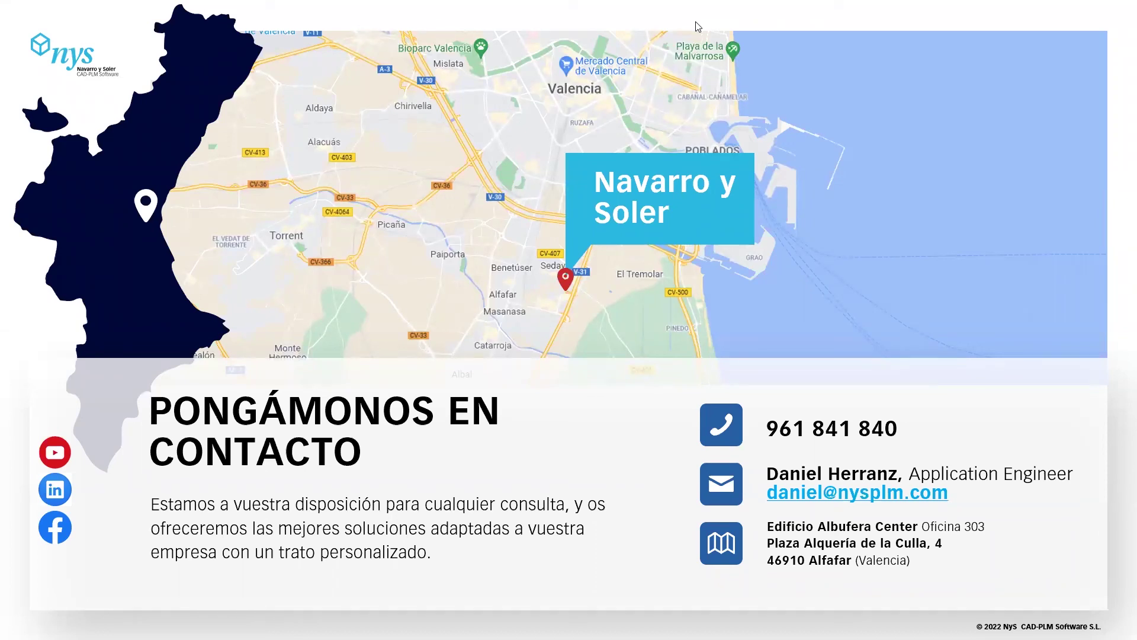
key(Right)
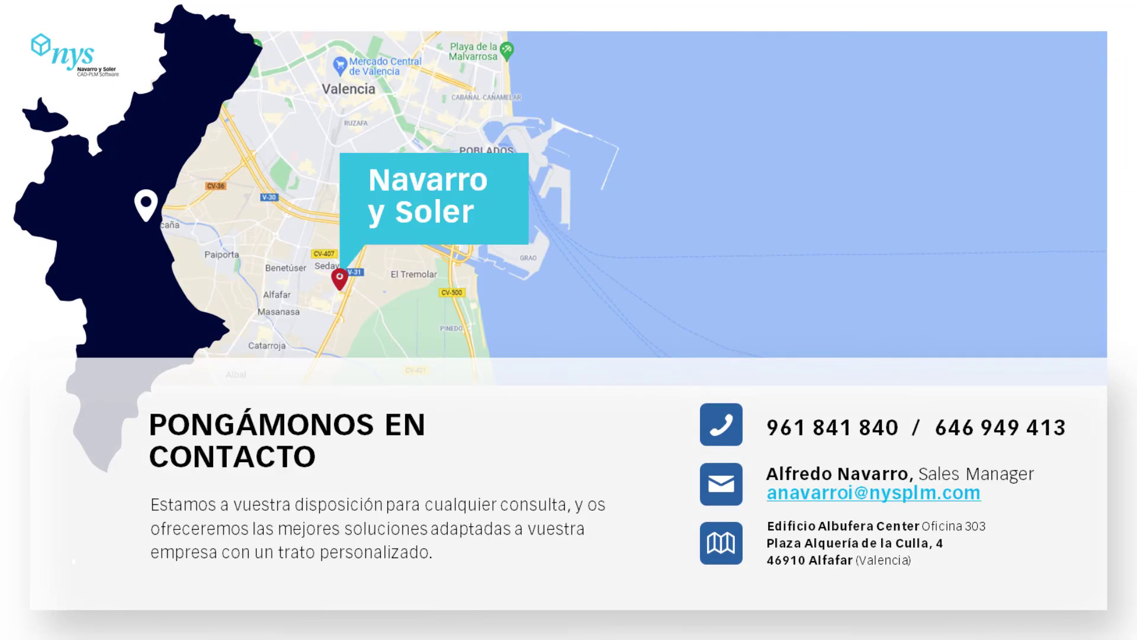